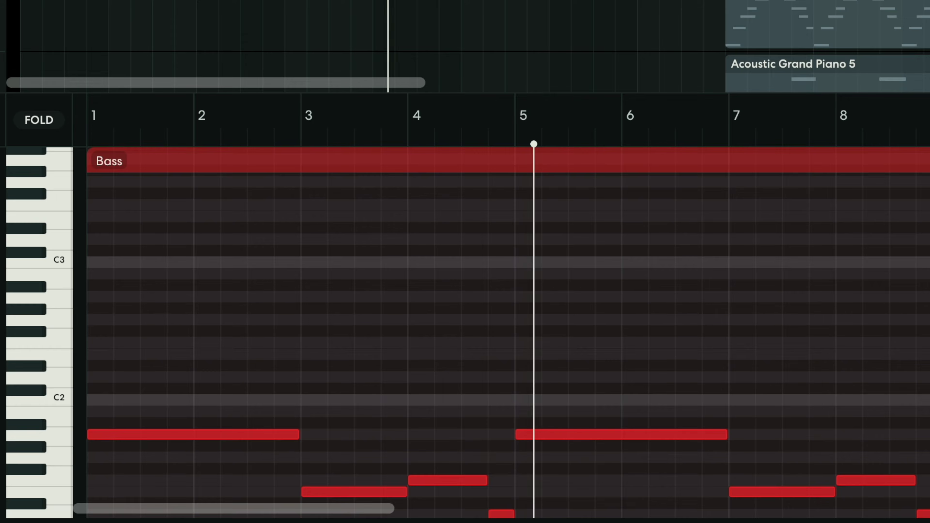
Examine the notes of the soloed Bass region and play it back
{"action": "scroll", "coordinate": [539, 415], "scroll_direction": "down", "scroll_amount": 4}
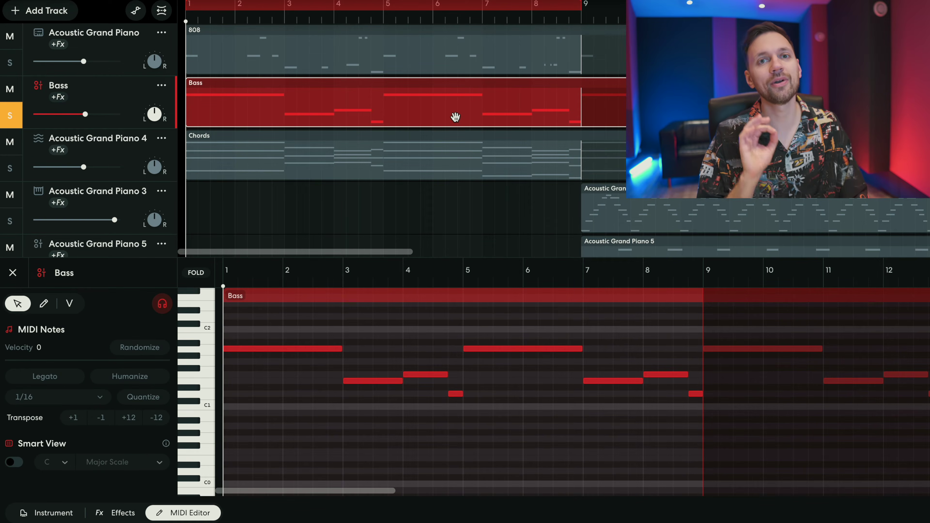
{"action": "key", "text": "space"}
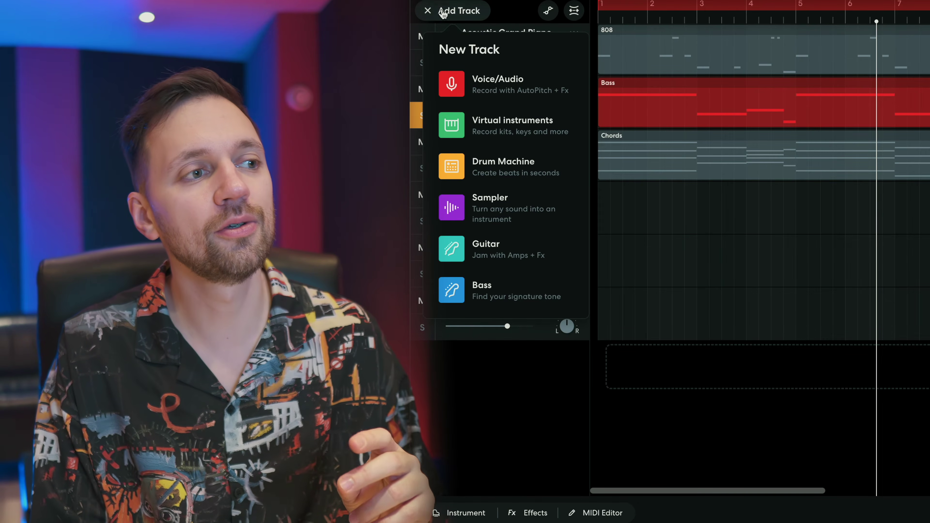
Add a new virtual instrument track to the project
{"action": "left_click", "coordinate": [437, 10]}
{"action": "left_click", "coordinate": [444, 12]}
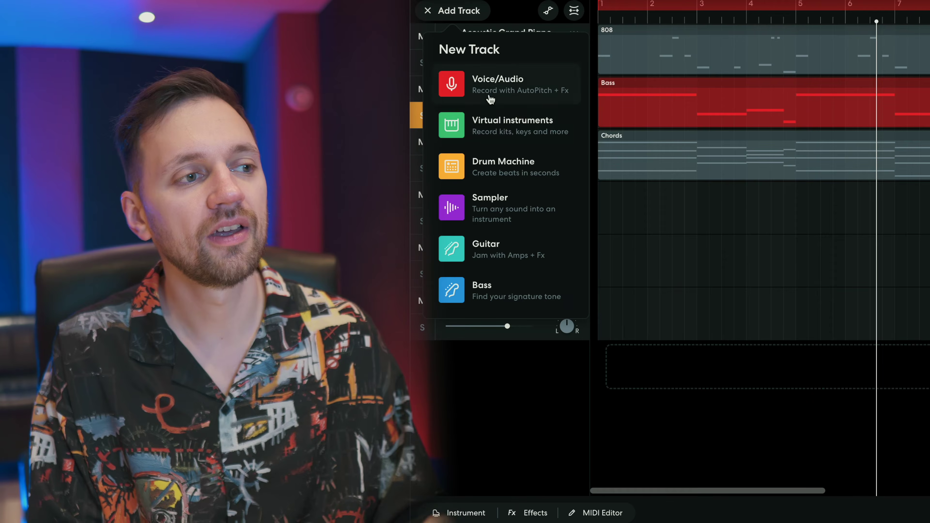
{"action": "left_click", "coordinate": [485, 136]}
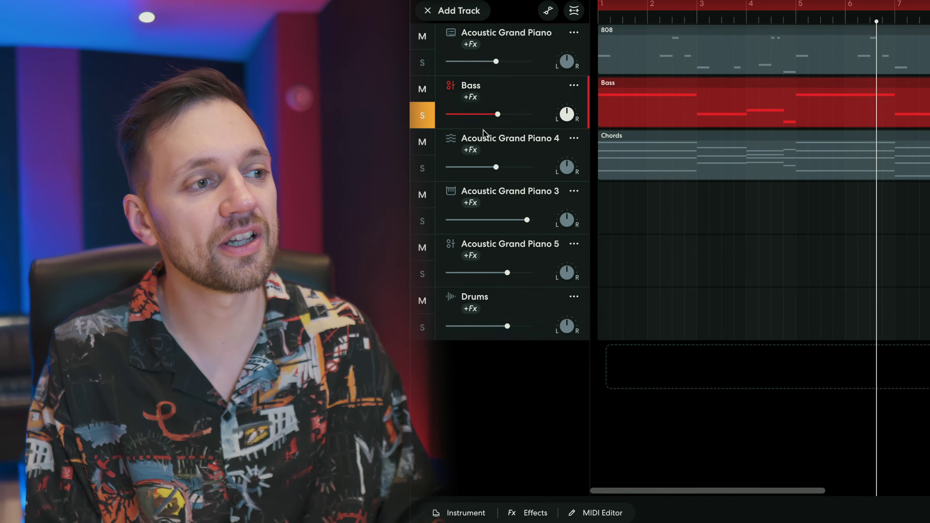
Browse the Synths category, choose the Sunset Brass preset for the new Instrument track, and solo that track
{"action": "left_click", "coordinate": [603, 317]}
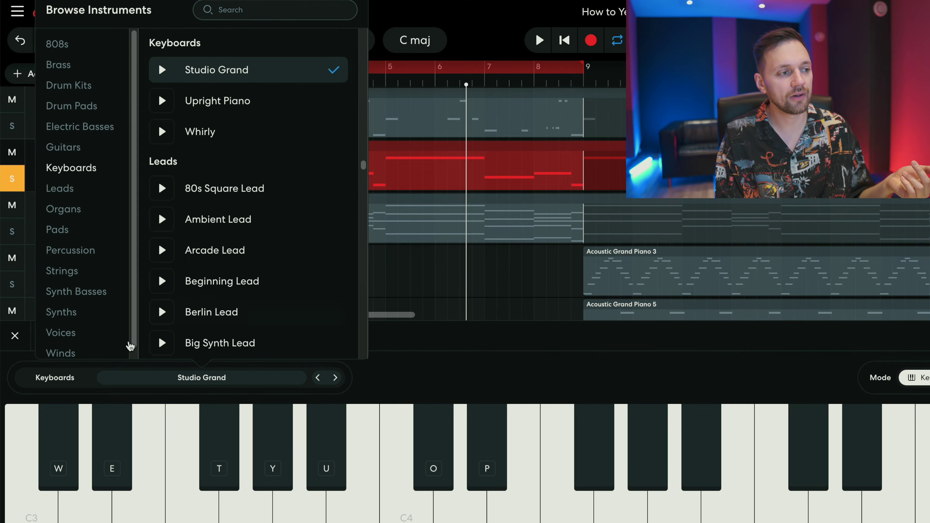
{"action": "scroll", "coordinate": [110, 319], "scroll_direction": "down", "scroll_amount": 3}
{"action": "left_click", "coordinate": [72, 307]}
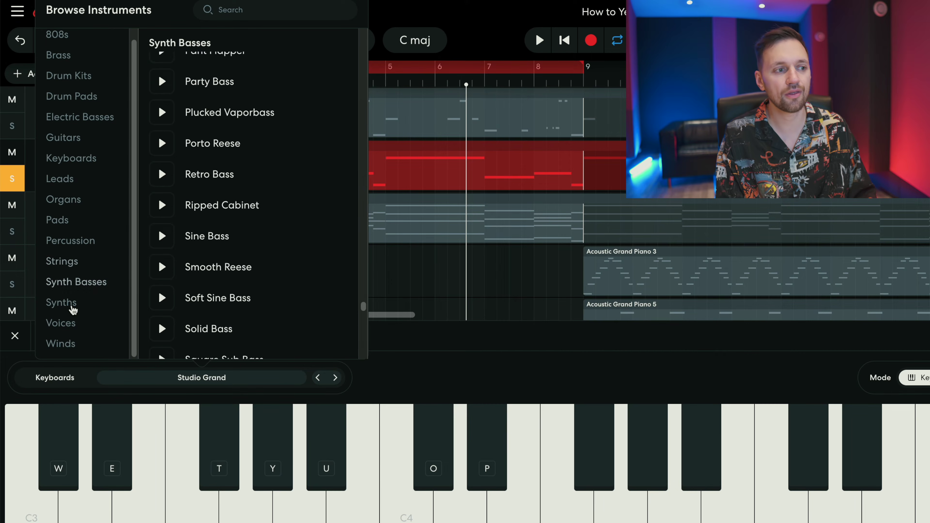
{"action": "scroll", "coordinate": [229, 339], "scroll_direction": "down", "scroll_amount": 15}
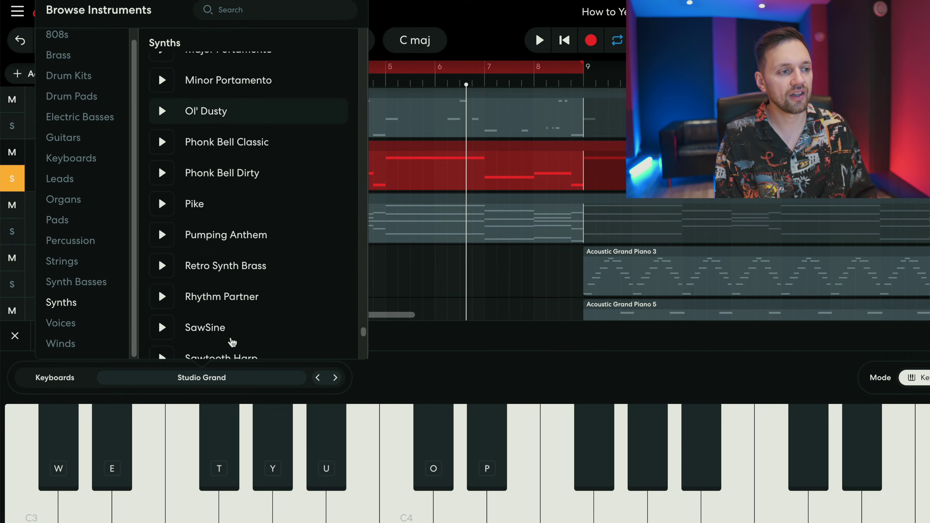
{"action": "scroll", "coordinate": [219, 330], "scroll_direction": "down", "scroll_amount": 1}
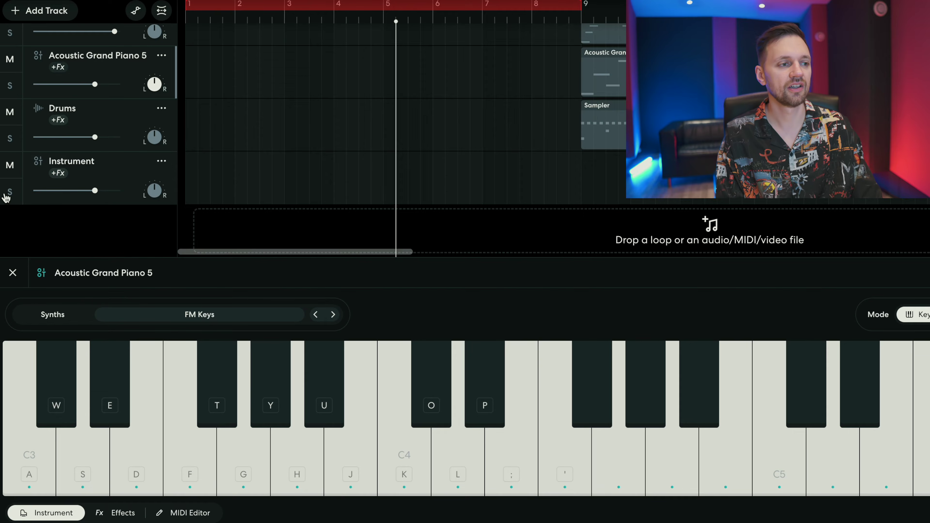
{"action": "left_click", "coordinate": [6, 198]}
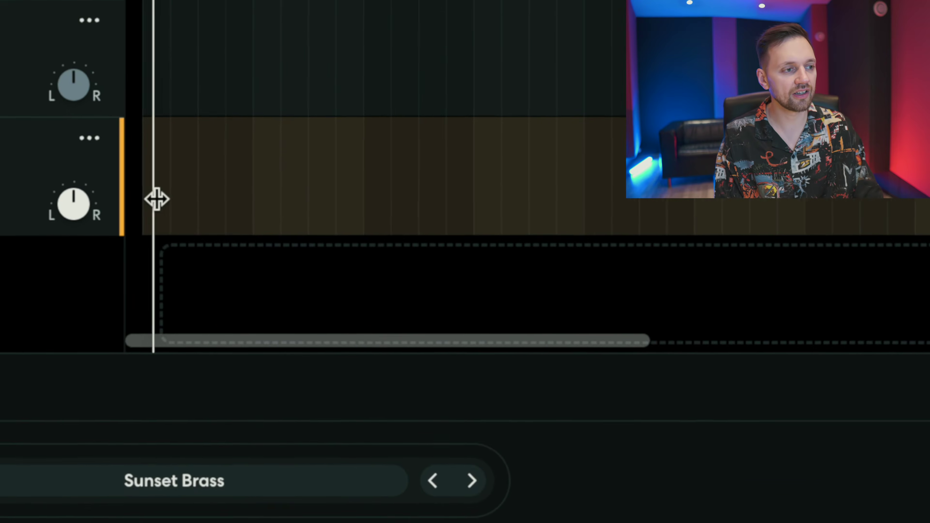
Create an empty region at bar 1 of the Instrument track and extend it to four bars, ending at bar 5
{"action": "right_click", "coordinate": [183, 185]}
{"action": "left_click", "coordinate": [270, 271]}
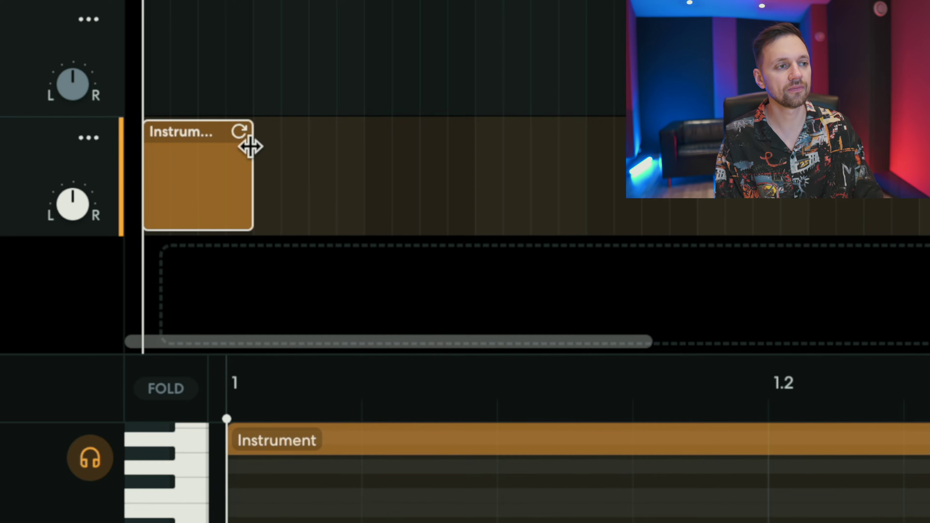
{"action": "left_click_drag", "start_coordinate": [247, 122], "coordinate": [472, 222]}
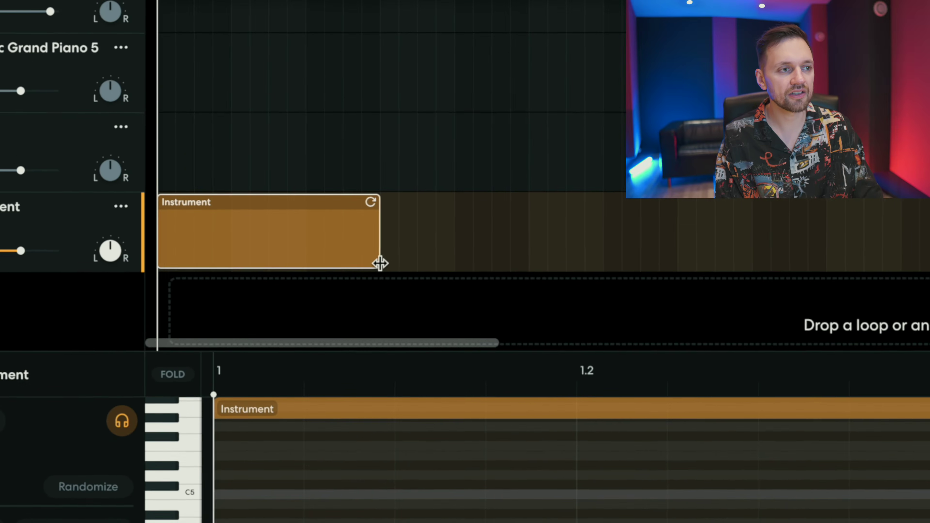
{"action": "left_click_drag", "start_coordinate": [379, 262], "coordinate": [444, 262]}
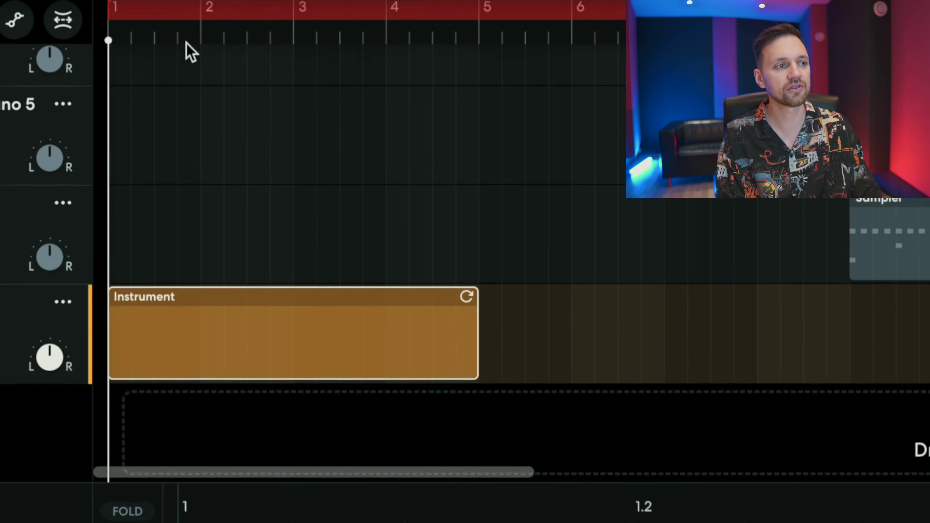
Move the playhead bar by bar from bar 2 to bar 5 to check the region's length, and return it to bar 1
{"action": "left_click", "coordinate": [205, 40]}
{"action": "left_click", "coordinate": [298, 46]}
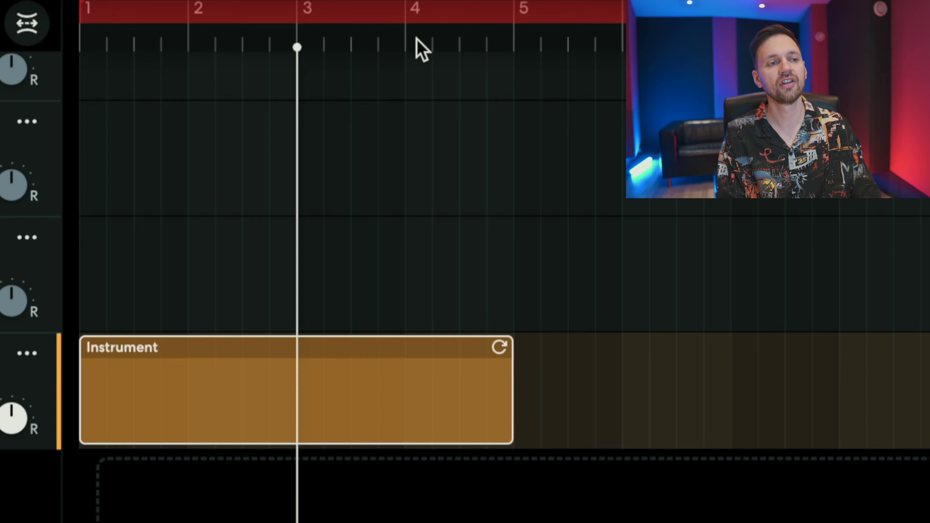
{"action": "left_click", "coordinate": [404, 47]}
{"action": "left_click", "coordinate": [510, 48]}
{"action": "left_click", "coordinate": [82, 46]}
Open the Instrument region in the MIDI editor and look through its piano key range
{"action": "double_click", "coordinate": [168, 382]}
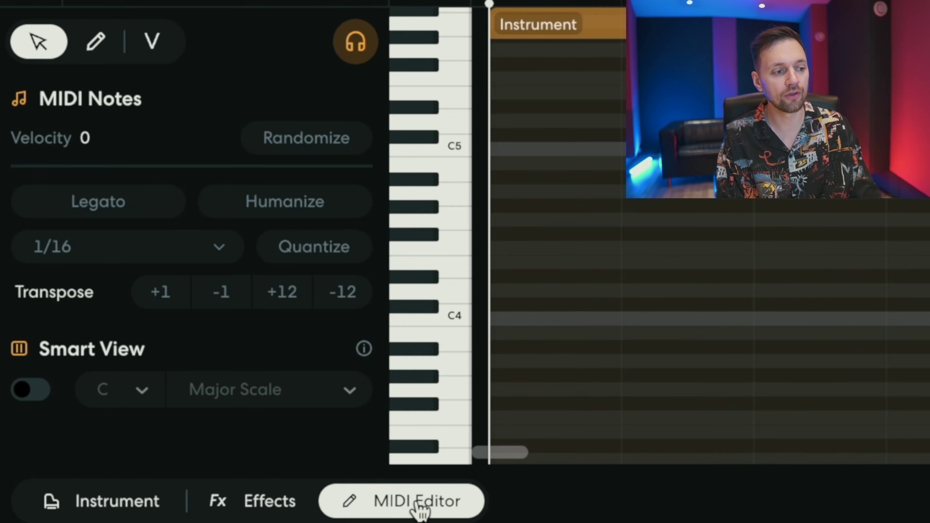
{"action": "left_click", "coordinate": [421, 507]}
{"action": "left_click", "coordinate": [421, 508]}
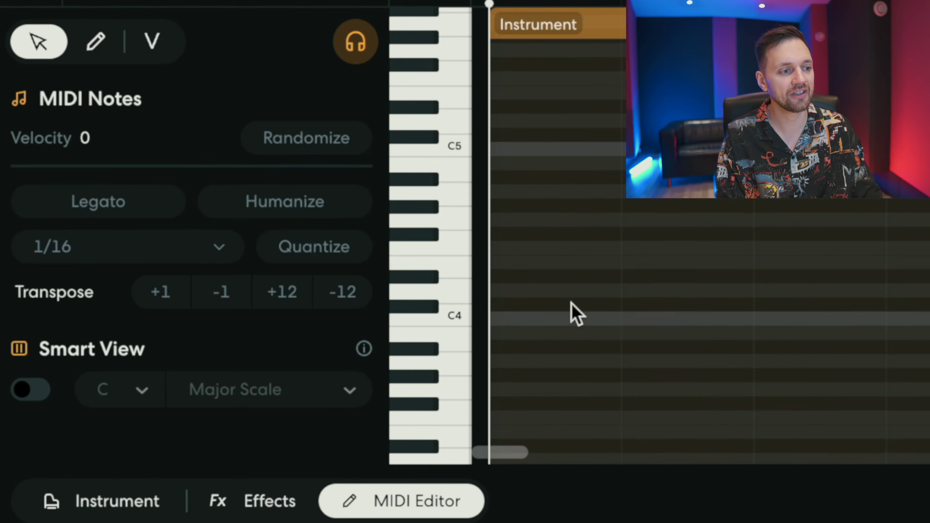
{"action": "scroll", "coordinate": [819, 415], "scroll_direction": "down", "scroll_amount": 10}
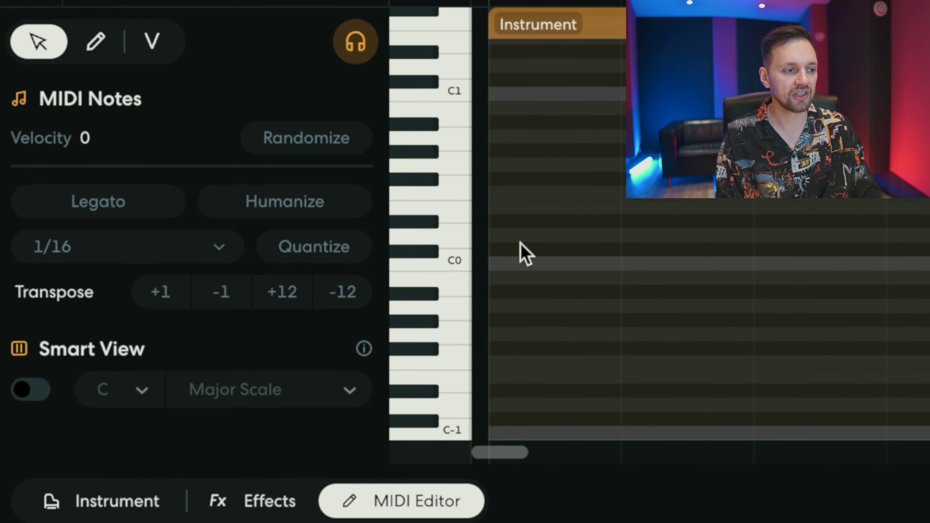
{"action": "scroll", "coordinate": [520, 243], "scroll_direction": "up", "scroll_amount": 10}
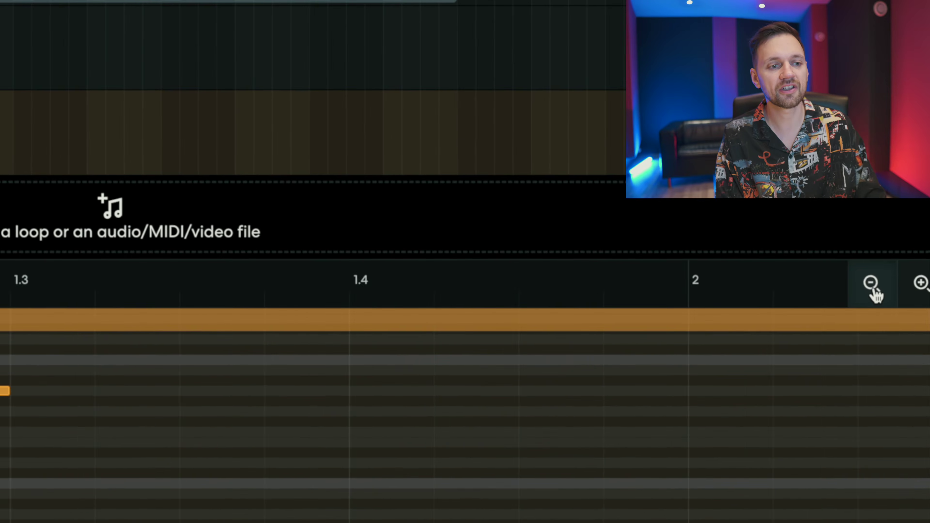
Draw one-bar notes A4, E4, F4 and D4 in bars 1 to 4 of the Instrument region and play them back
{"action": "left_click", "coordinate": [872, 290]}
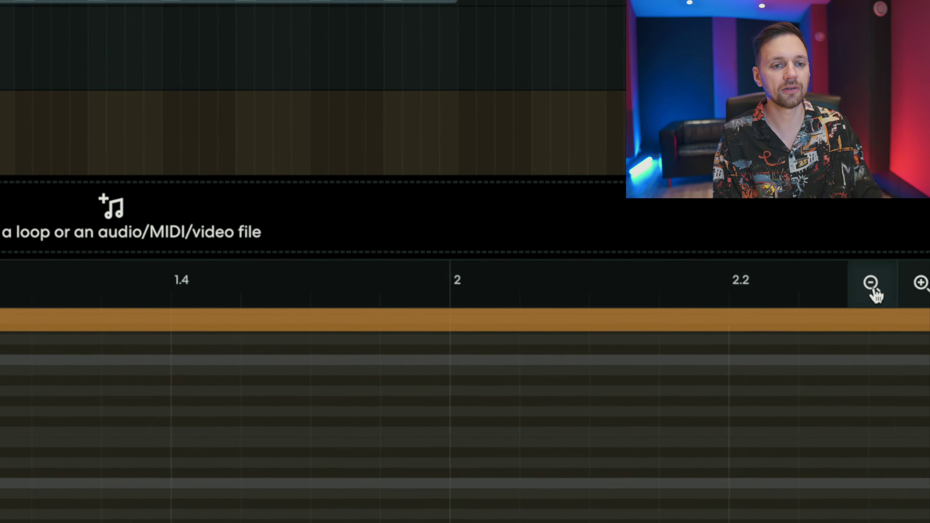
{"action": "left_click", "coordinate": [873, 290]}
{"action": "left_click", "coordinate": [872, 290]}
{"action": "left_click", "coordinate": [873, 290]}
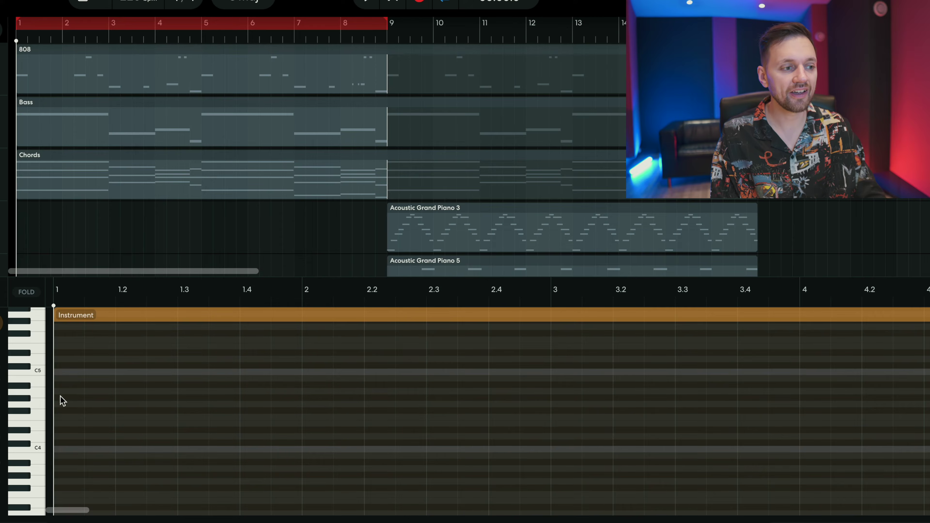
{"action": "left_click", "coordinate": [59, 391]}
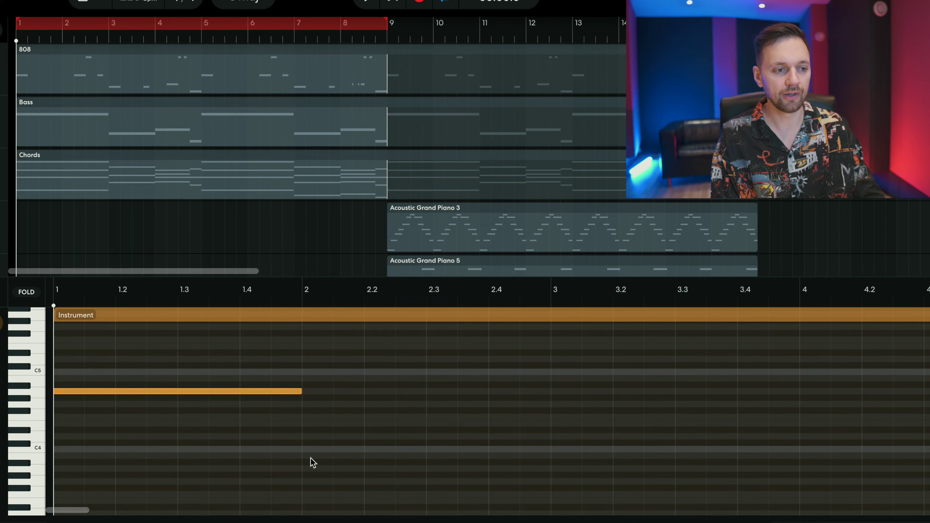
{"action": "left_click", "coordinate": [303, 424]}
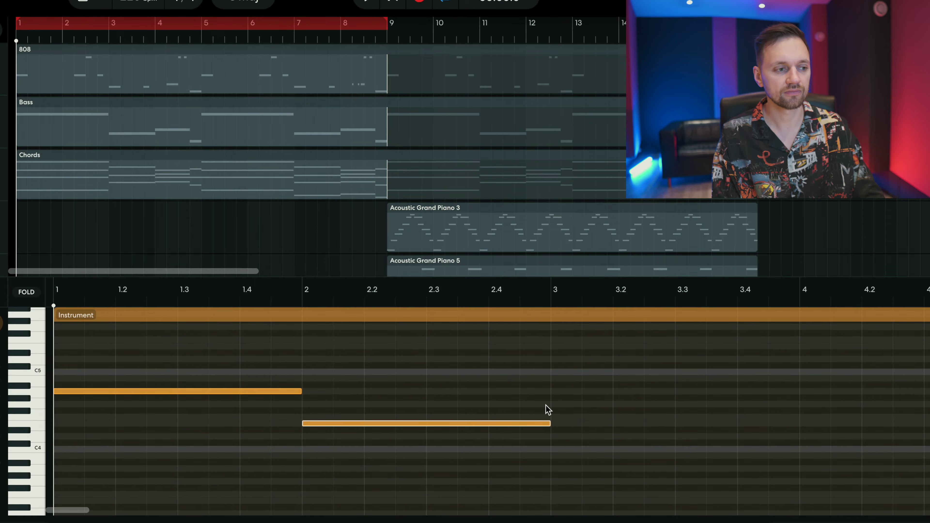
{"action": "left_click", "coordinate": [554, 417]}
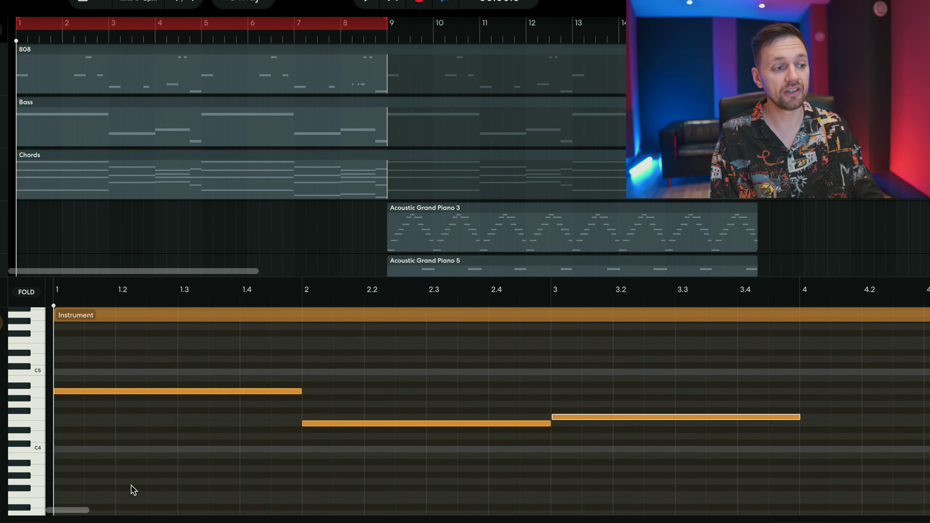
{"action": "left_click", "coordinate": [39, 438]}
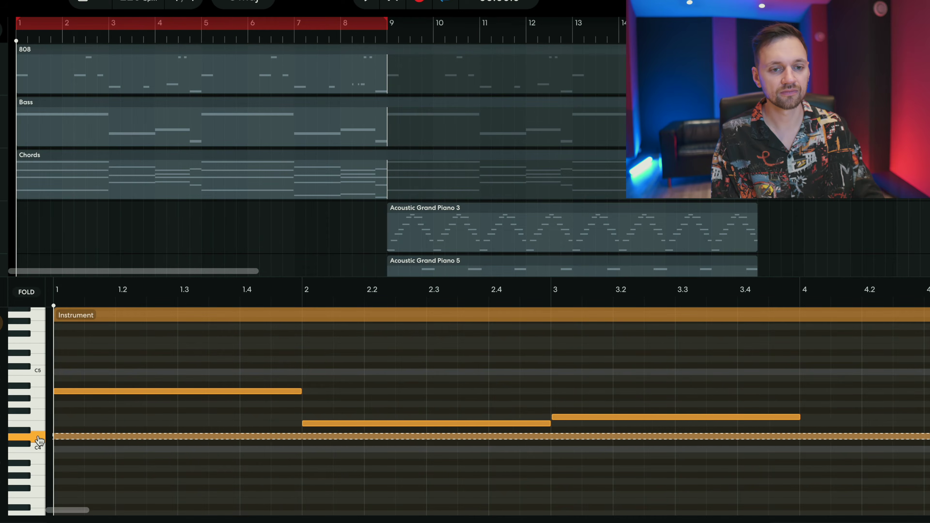
{"action": "left_click", "coordinate": [807, 437]}
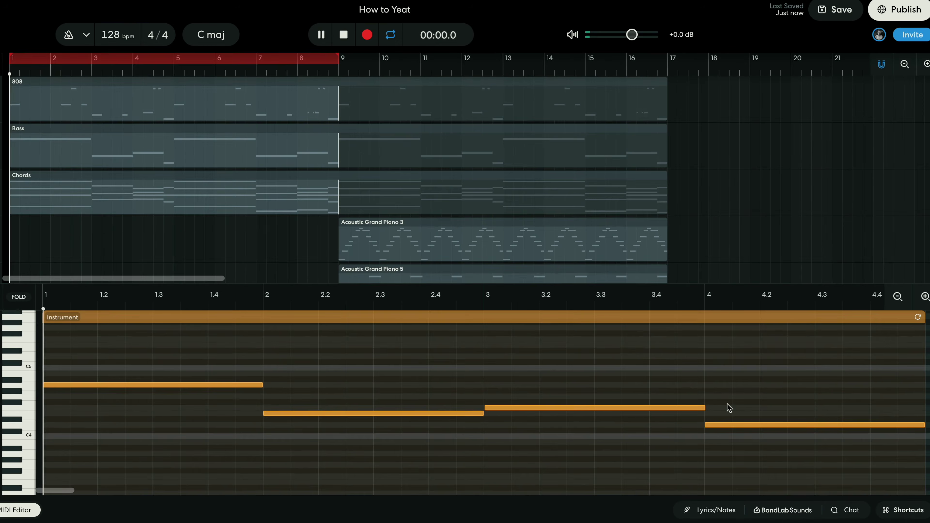
{"action": "key", "text": "space"}
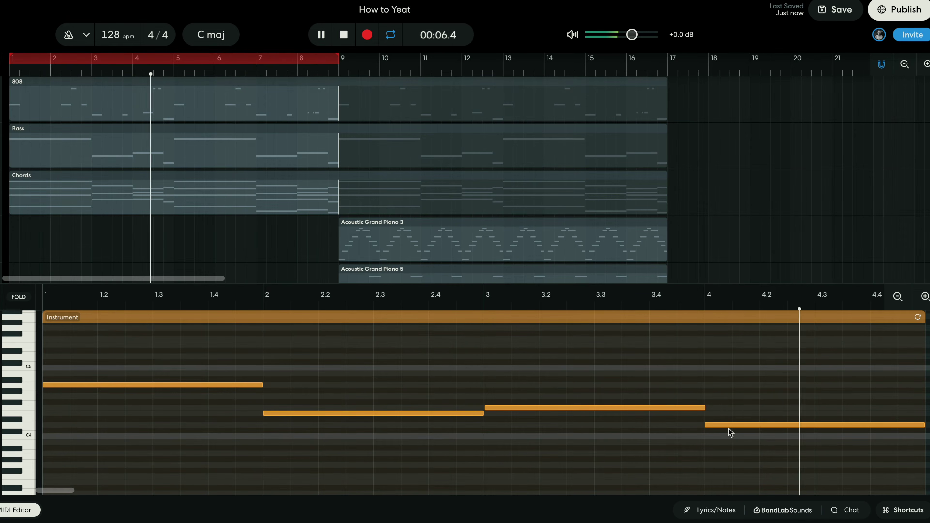
{"action": "key", "text": "space"}
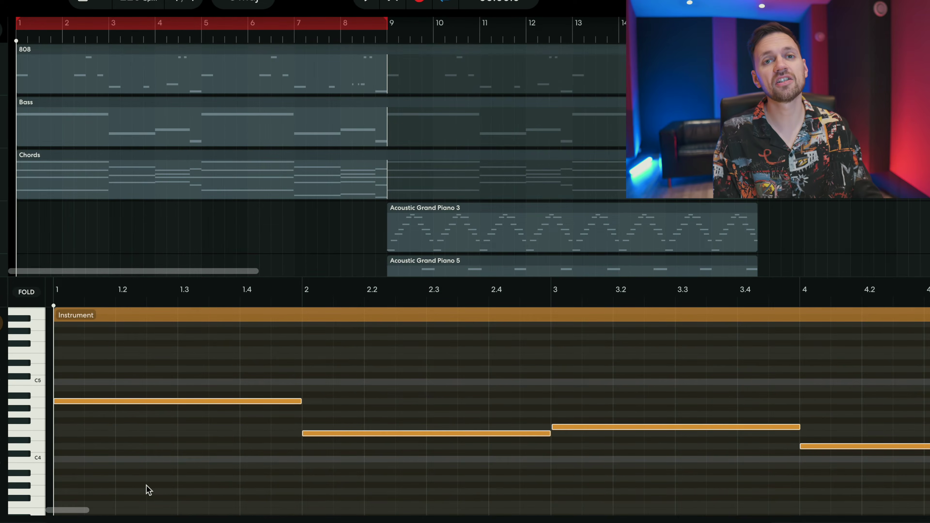
Move all four notes down one octave, so the first sits on A3, and play the result back
{"action": "scroll", "coordinate": [143, 485], "scroll_direction": "down", "scroll_amount": 2}
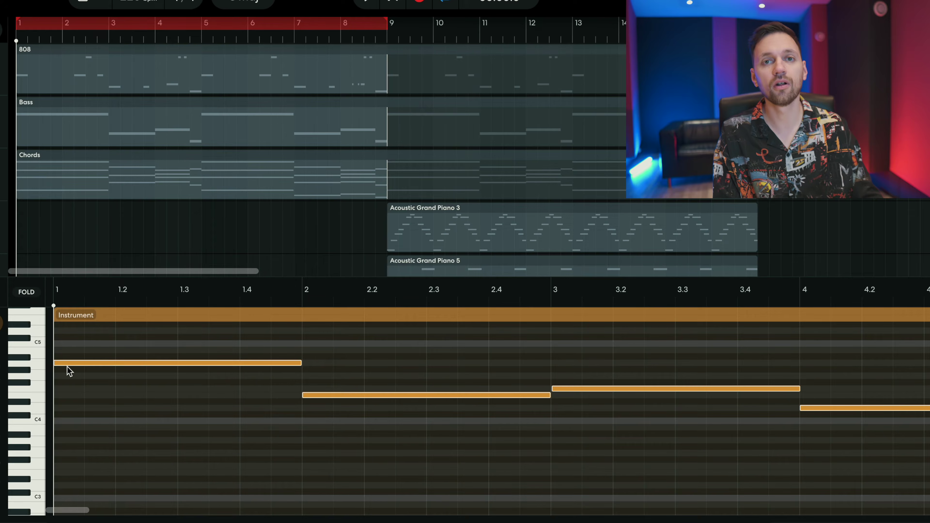
{"action": "left_click", "coordinate": [33, 364]}
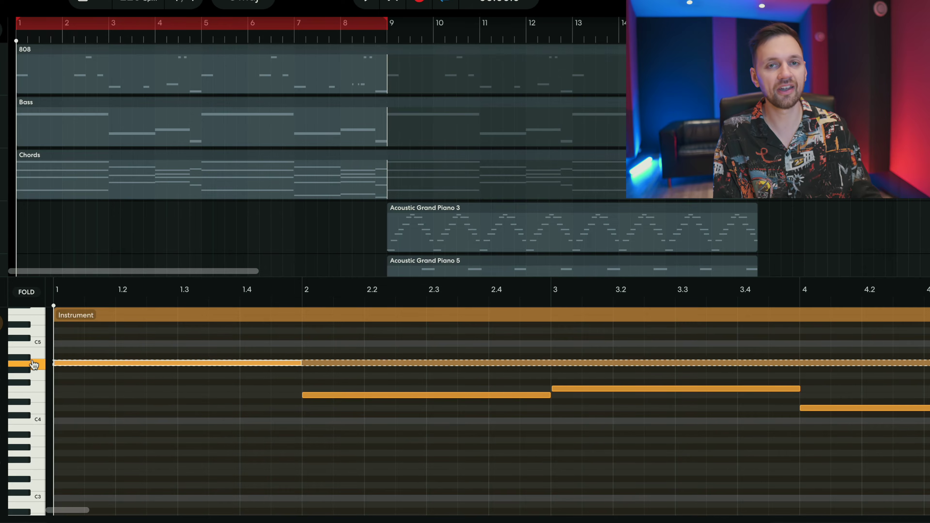
{"action": "left_click", "coordinate": [38, 442]}
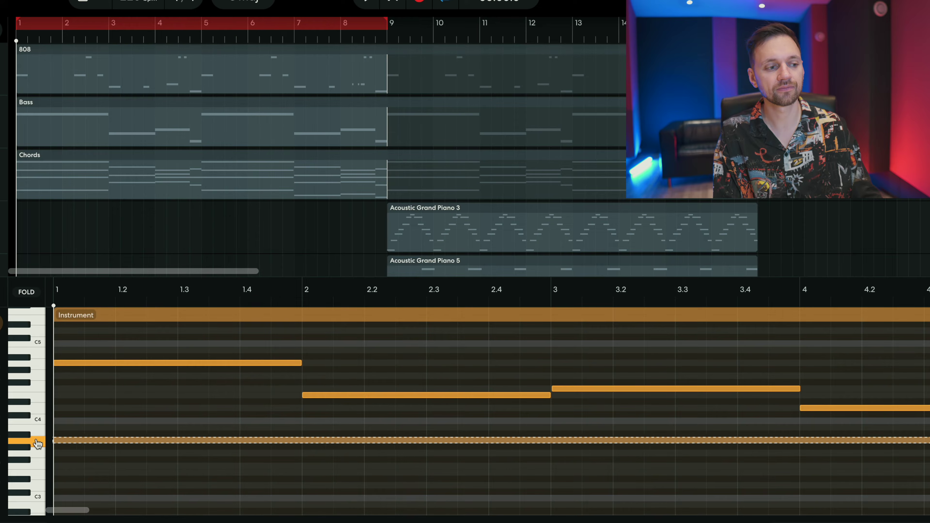
{"action": "left_click_drag", "start_coordinate": [83, 342], "coordinate": [903, 484]}
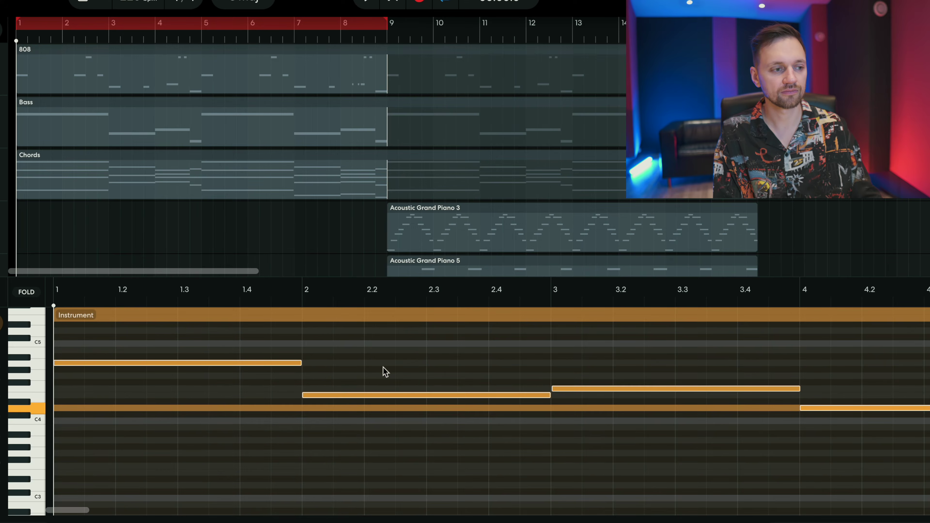
{"action": "left_click_drag", "start_coordinate": [62, 367], "coordinate": [58, 446]}
{"action": "left_click", "coordinate": [453, 446]}
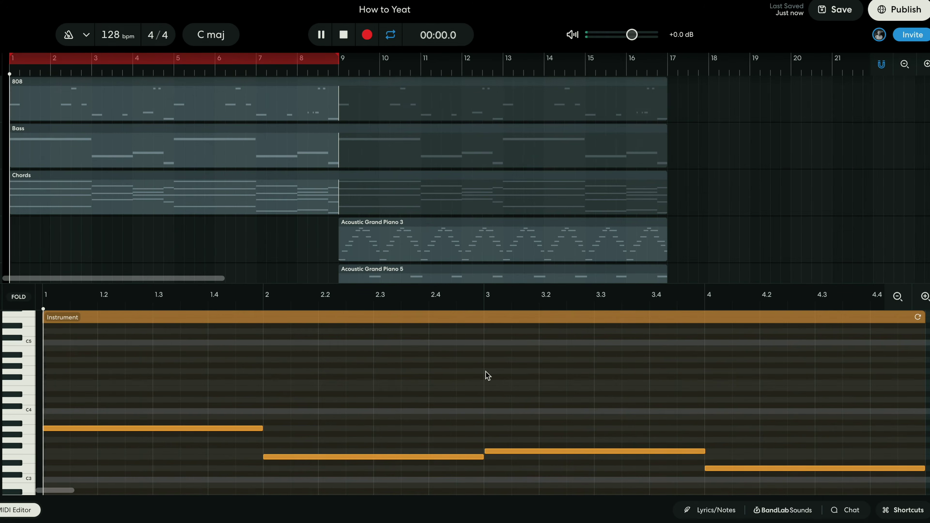
{"action": "key", "text": "space"}
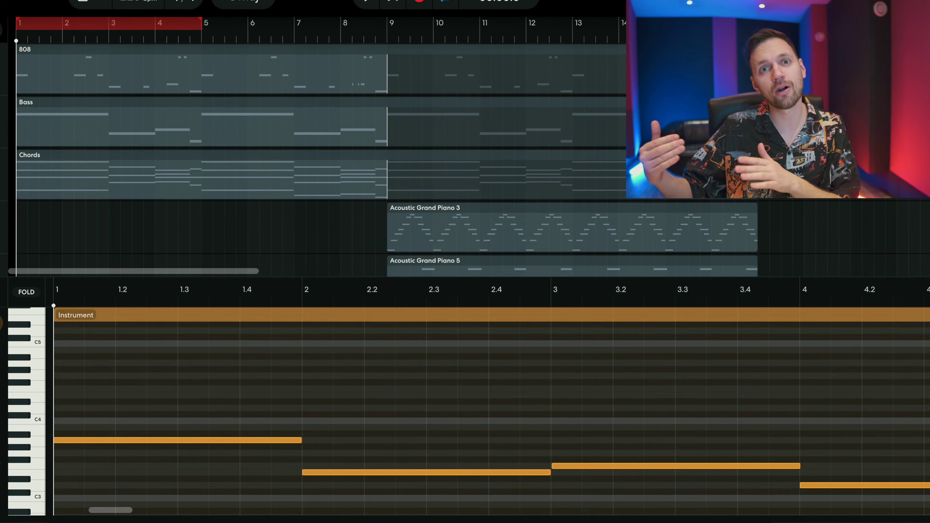
Lengthen the first note, A3, to two bars so it ends at bar 3
{"action": "scroll", "coordinate": [315, 357], "scroll_direction": "down", "scroll_amount": 3}
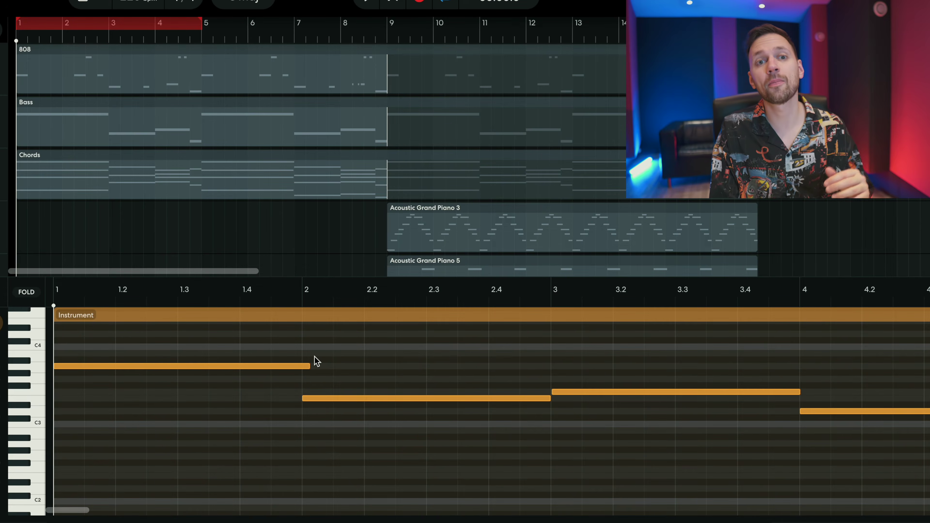
{"action": "left_click", "coordinate": [307, 365]}
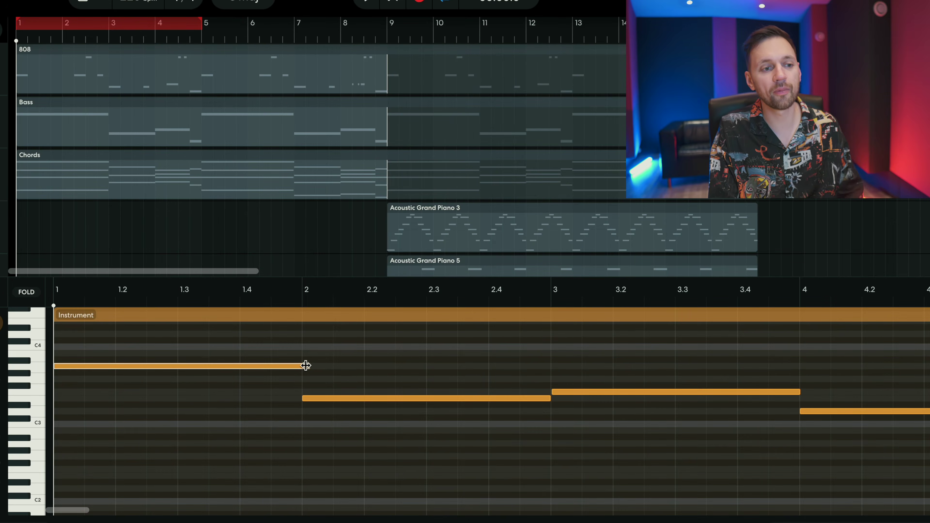
{"action": "left_click_drag", "start_coordinate": [306, 366], "coordinate": [430, 369]}
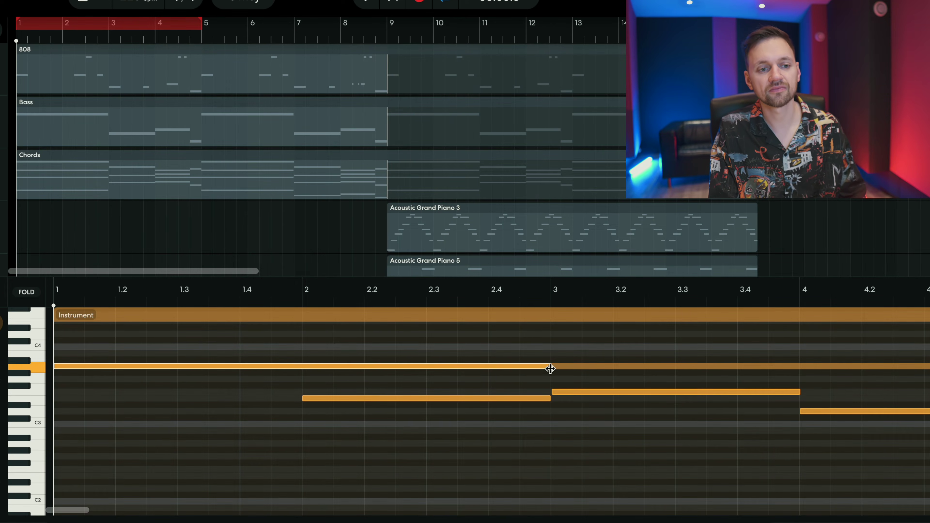
Move the E3 note to start at bar 3 and the F3 note to start at bar 4
{"action": "left_click", "coordinate": [323, 400]}
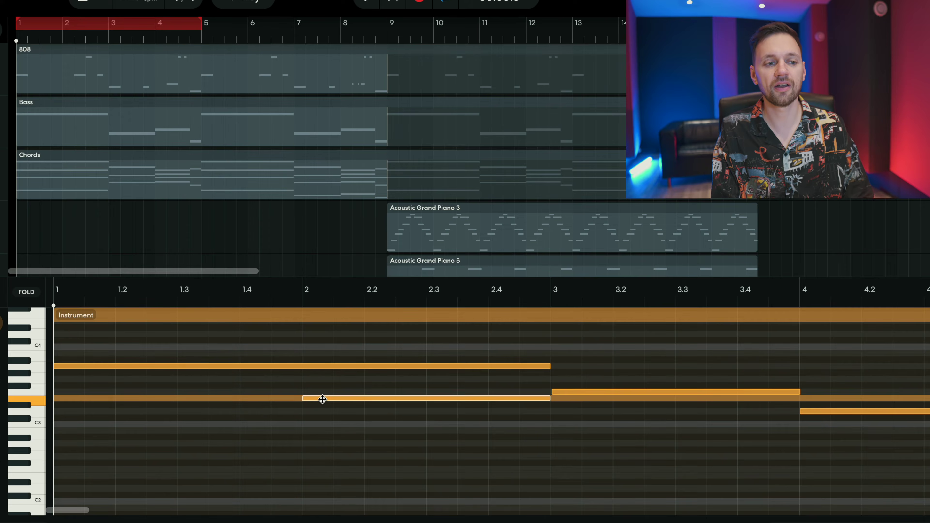
{"action": "left_click_drag", "start_coordinate": [329, 399], "coordinate": [559, 406]}
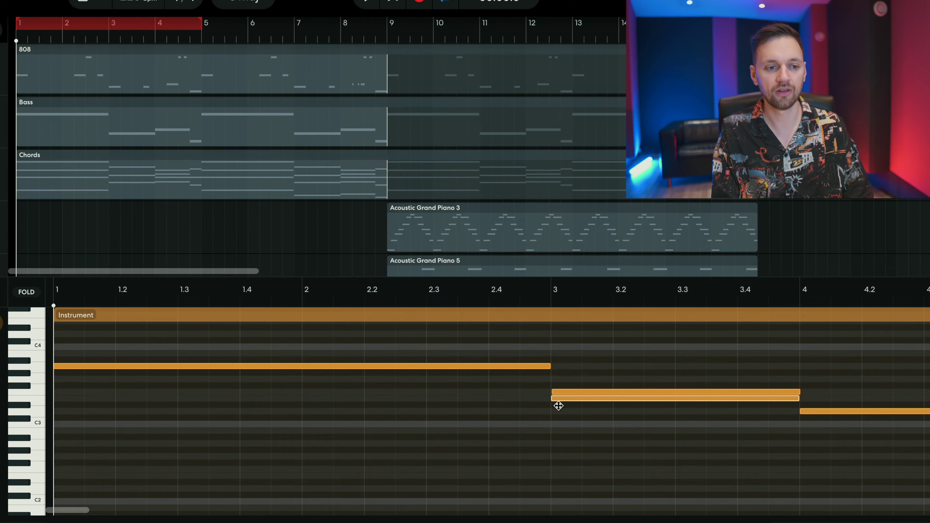
{"action": "left_click", "coordinate": [33, 402]}
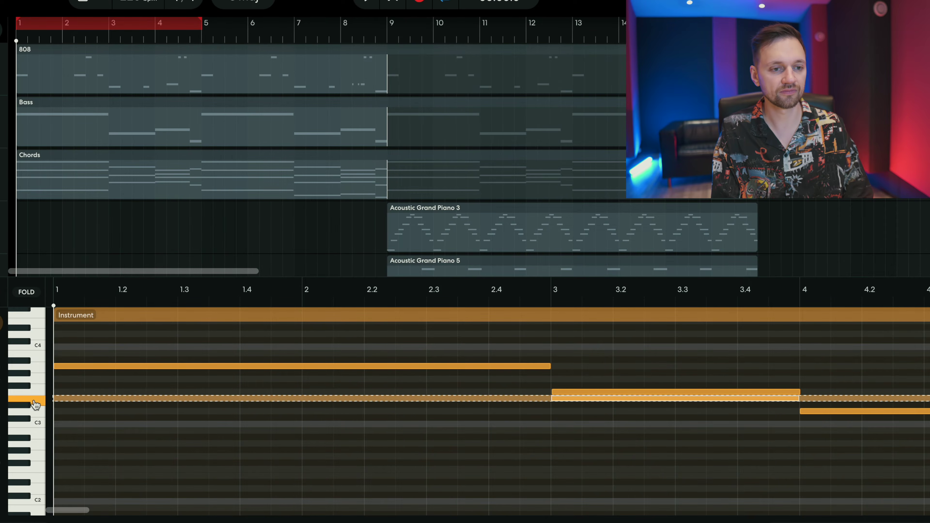
{"action": "left_click", "coordinate": [557, 391]}
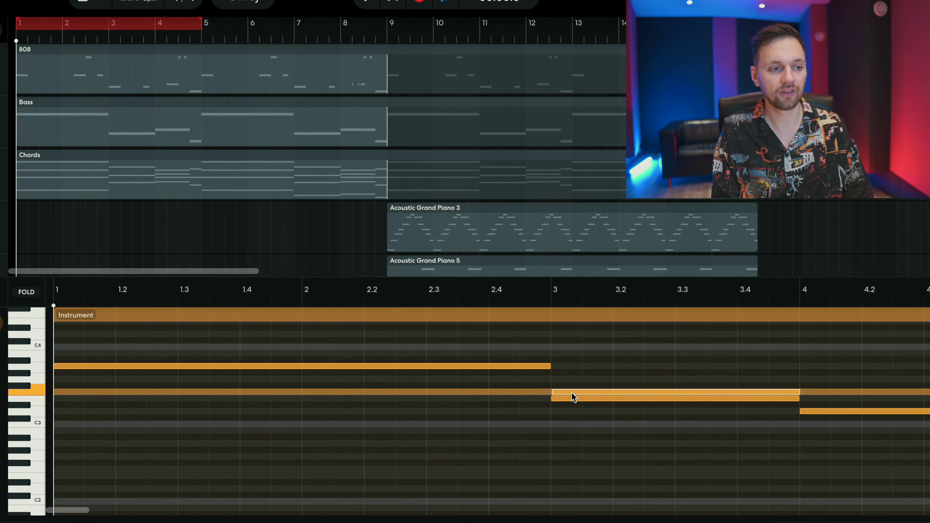
{"action": "left_click_drag", "start_coordinate": [572, 393], "coordinate": [825, 395]}
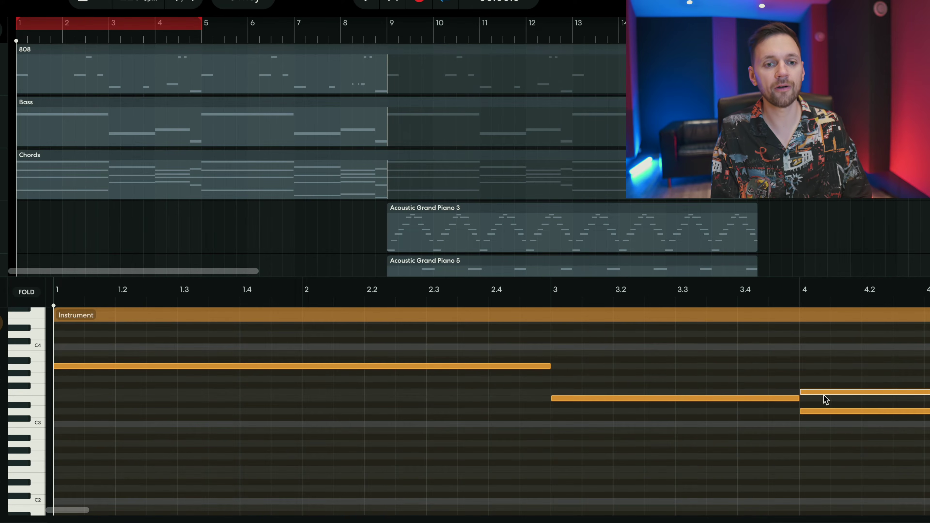
Split bar 4 between the last two notes, with F3 ending and D3 starting at 4.3, and play the result back
{"action": "scroll", "coordinate": [768, 447], "scroll_direction": "right", "scroll_amount": 5}
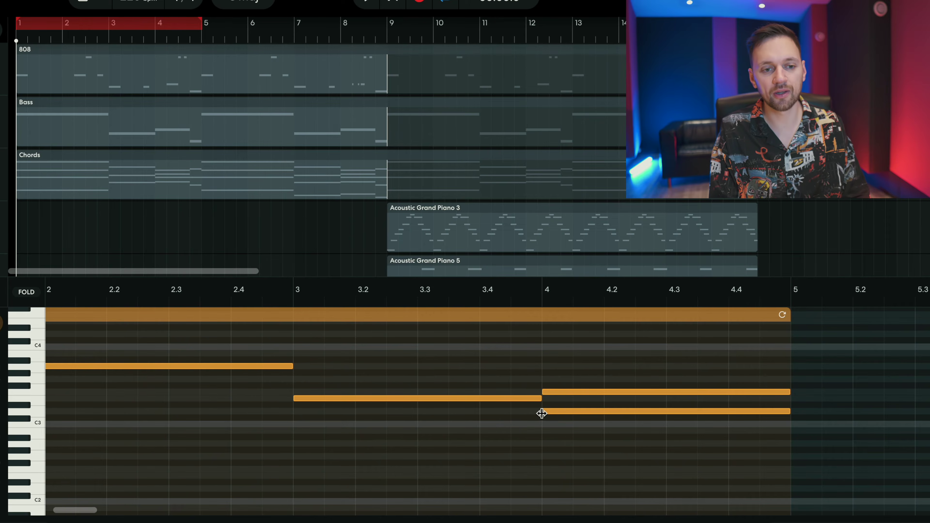
{"action": "left_click", "coordinate": [552, 412]}
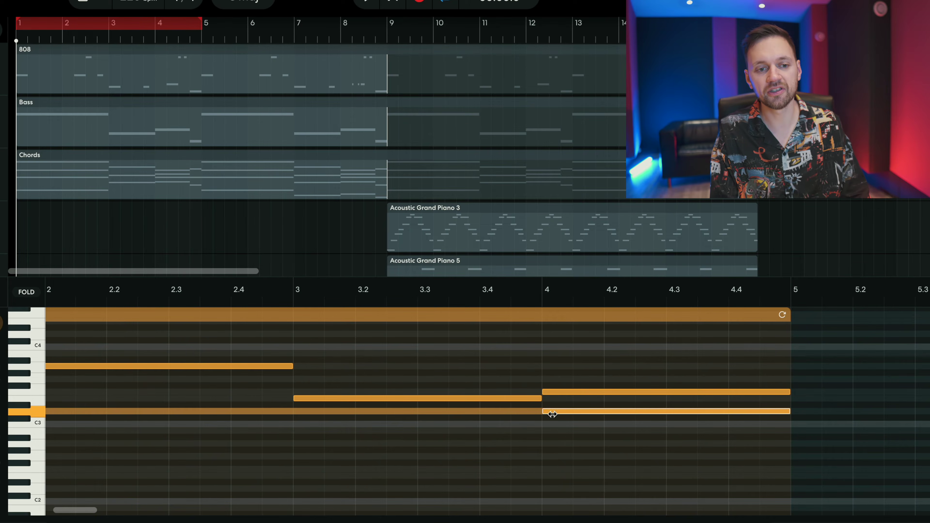
{"action": "left_click", "coordinate": [668, 427]}
{"action": "left_click_drag", "start_coordinate": [788, 390], "coordinate": [759, 391]}
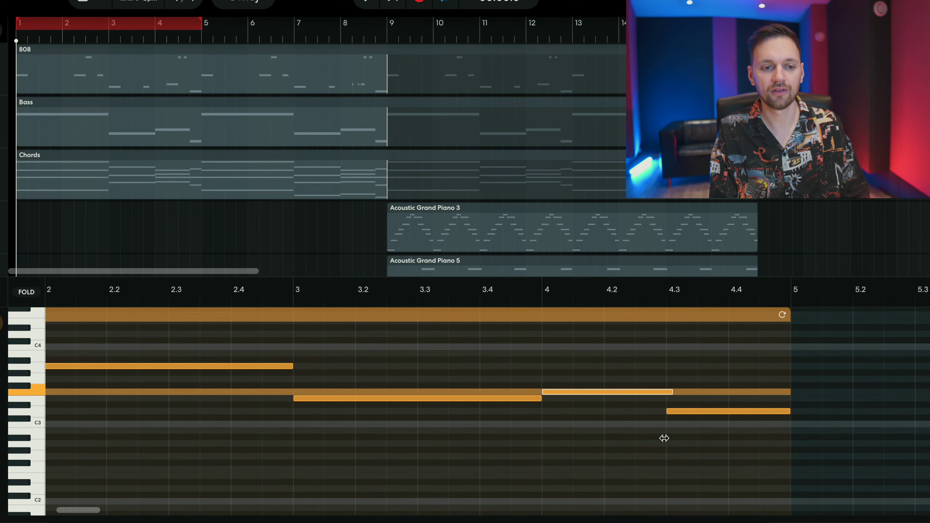
{"action": "left_click", "coordinate": [609, 455]}
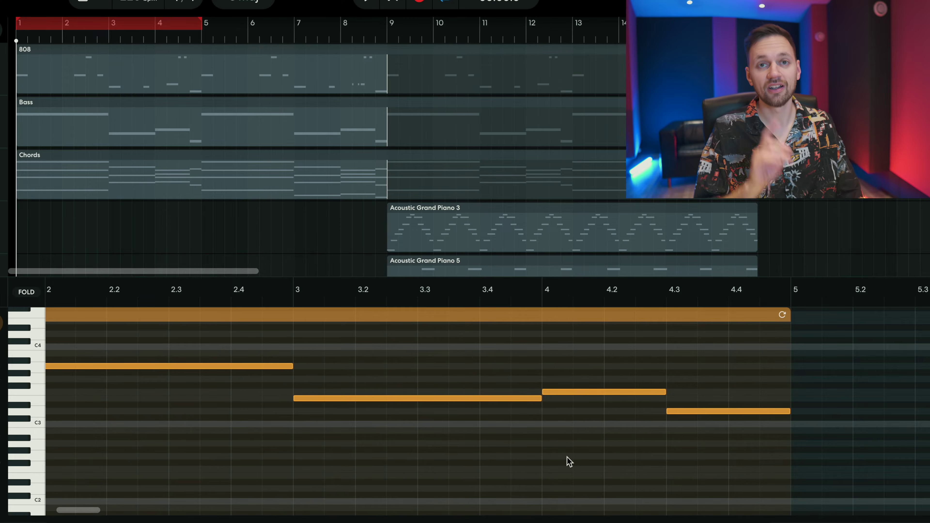
{"action": "key", "text": "space"}
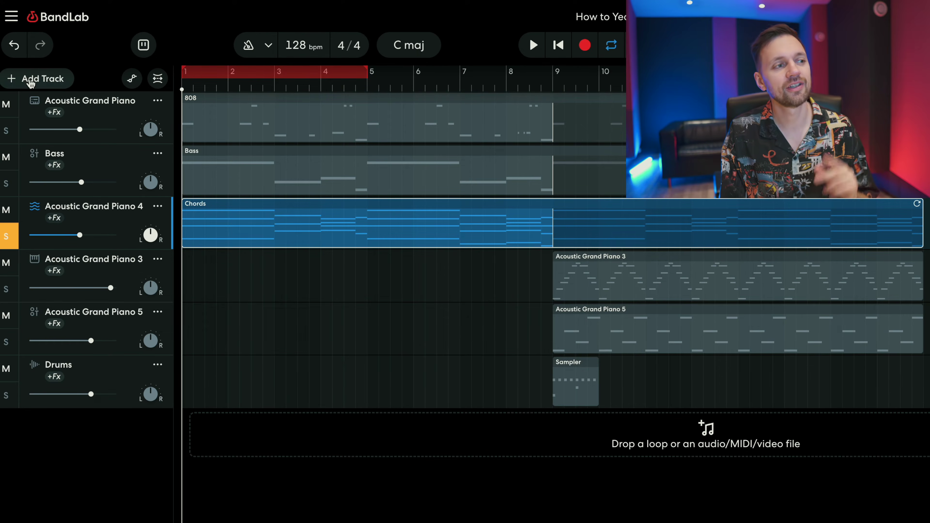
Add a new instrument track and open its instrument browser
{"action": "left_click", "coordinate": [31, 82]}
{"action": "left_click", "coordinate": [70, 198]}
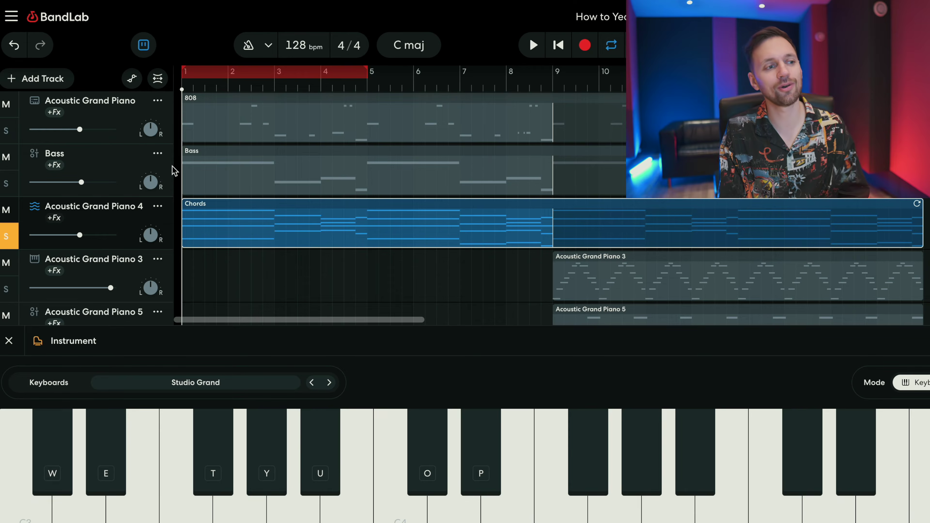
{"action": "left_click", "coordinate": [171, 382]}
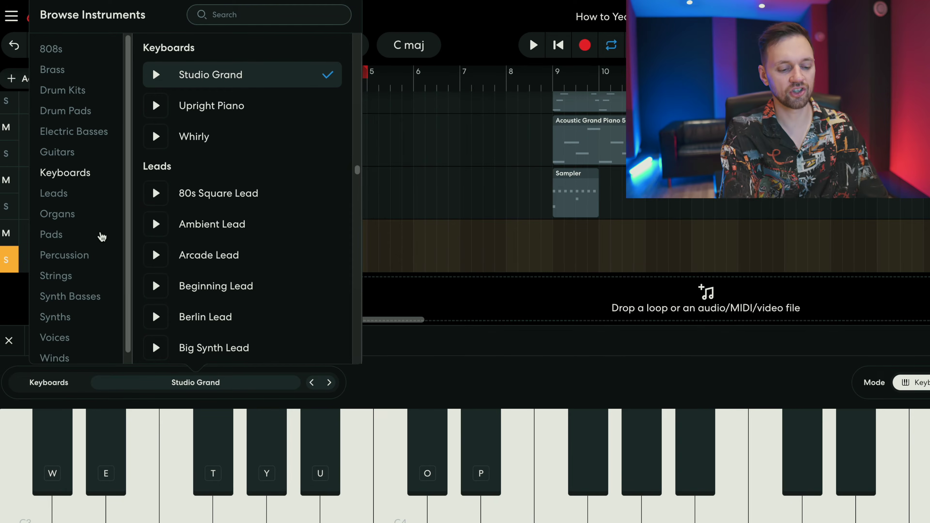
Search the instrument library for "chill" and clear the search again
{"action": "type", "text": "chill"}
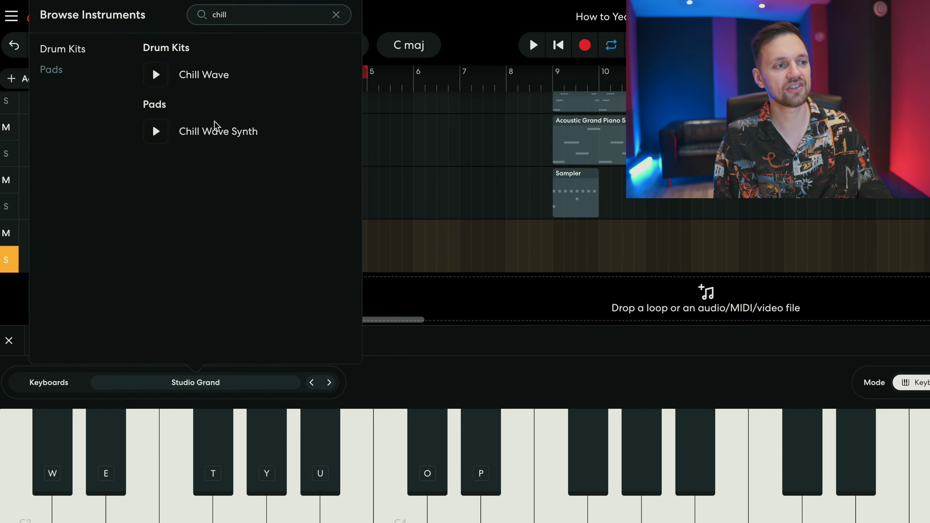
{"action": "key", "text": "BackSpace"}
{"action": "key", "text": "BackSpace"}
{"action": "key", "text": "BackSpace"}
{"action": "key", "text": "BackSpace"}
{"action": "key", "text": "BackSpace"}
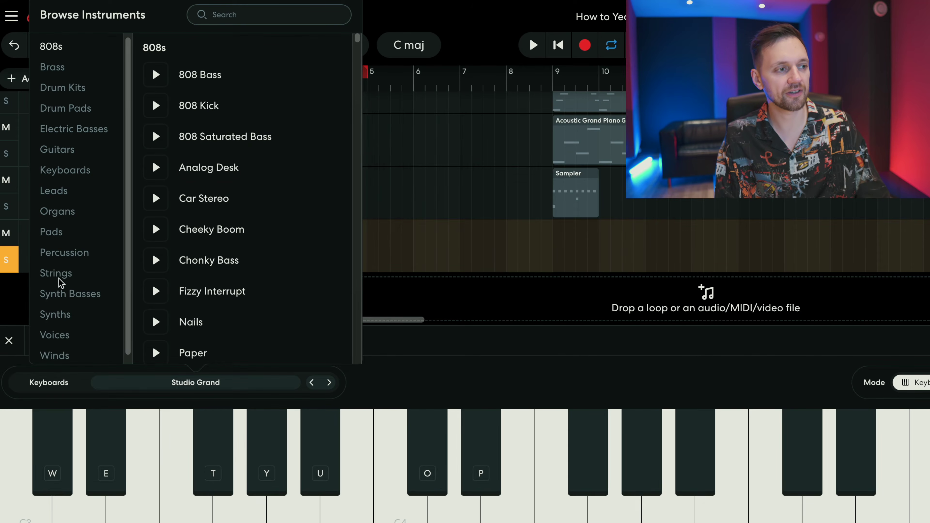
Browse the Pads category and choose the Chill Wave Synth for the new track
{"action": "left_click", "coordinate": [58, 232]}
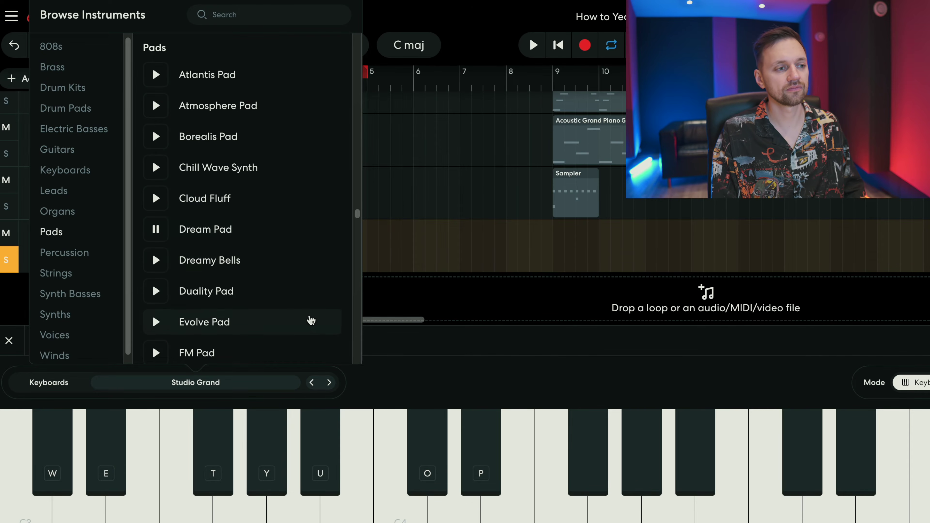
{"action": "scroll", "coordinate": [311, 320], "scroll_direction": "down", "scroll_amount": 2}
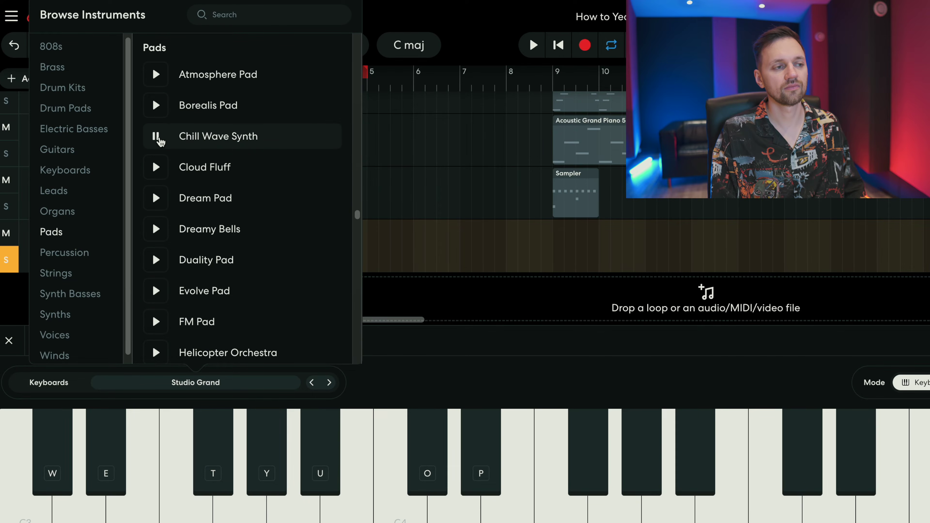
{"action": "left_click", "coordinate": [205, 137]}
Copy the Bass region to the start of the Chill Wave Synth track at bar 1
{"action": "scroll", "coordinate": [228, 256], "scroll_direction": "up", "scroll_amount": 5}
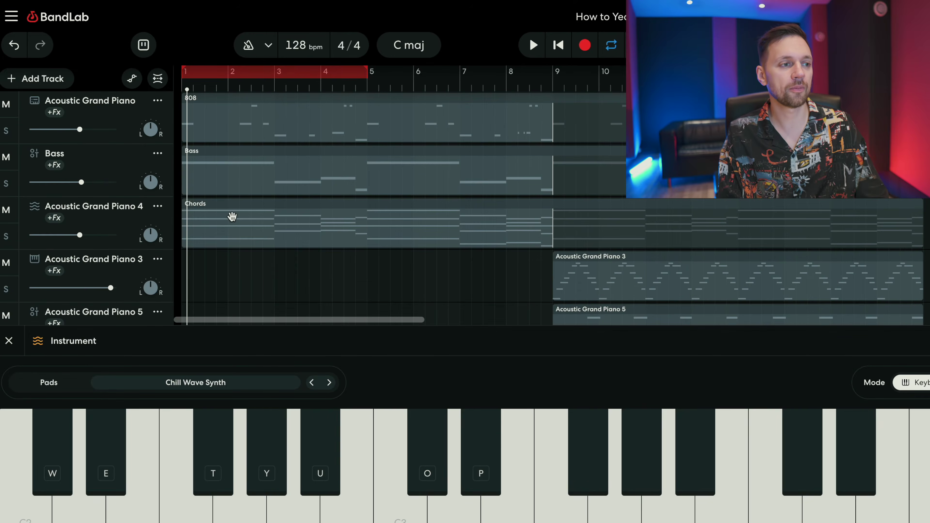
{"action": "left_click", "coordinate": [221, 183]}
{"action": "scroll", "coordinate": [234, 229], "scroll_direction": "down", "scroll_amount": 5}
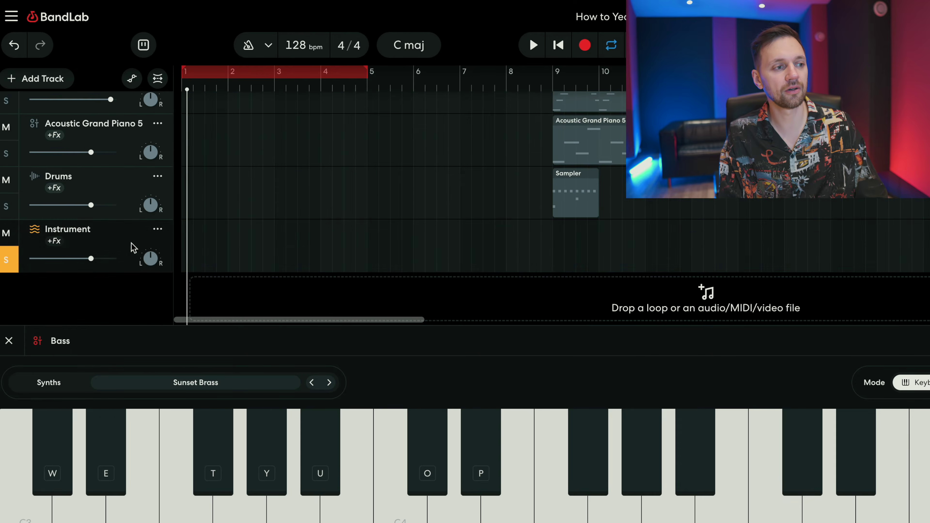
{"action": "left_click", "coordinate": [184, 244]}
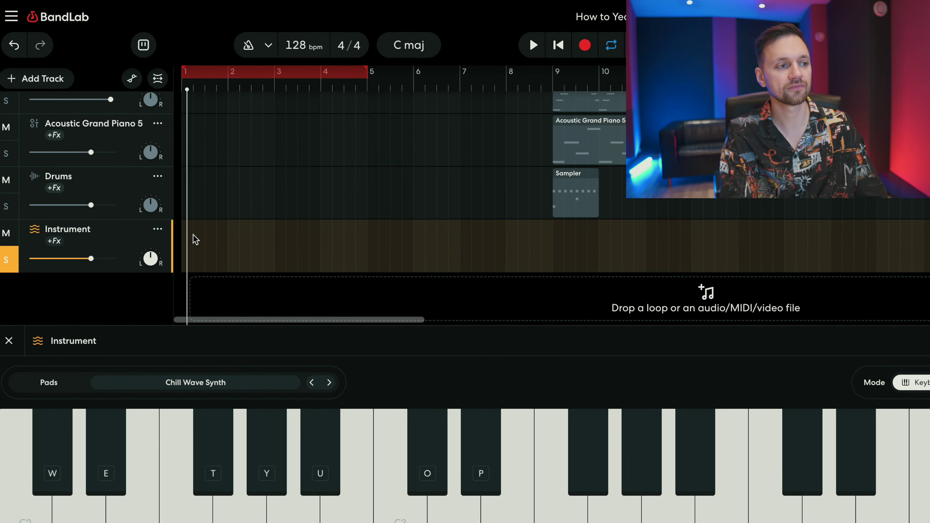
{"action": "key", "text": "ctrl+v"}
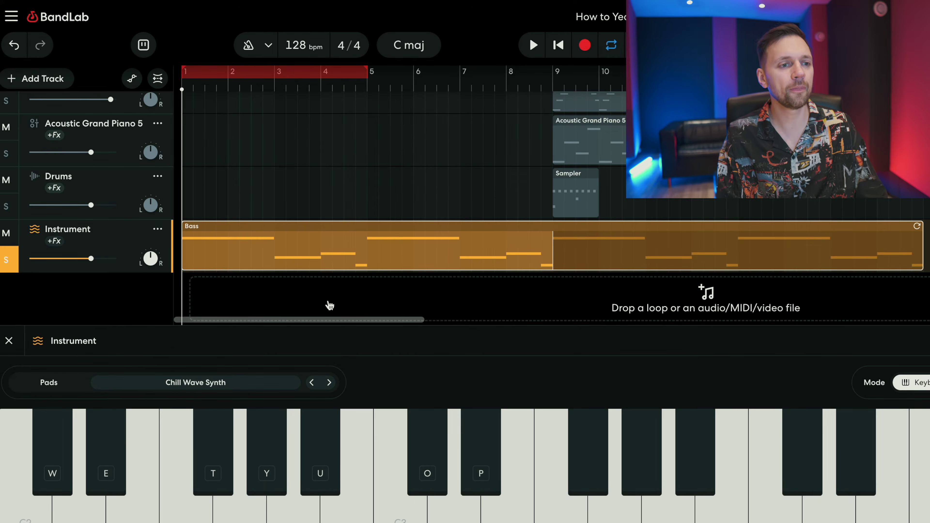
Trim the copied Bass region to four bars, open it in the MIDI editor and play it back
{"action": "left_click", "coordinate": [494, 158]}
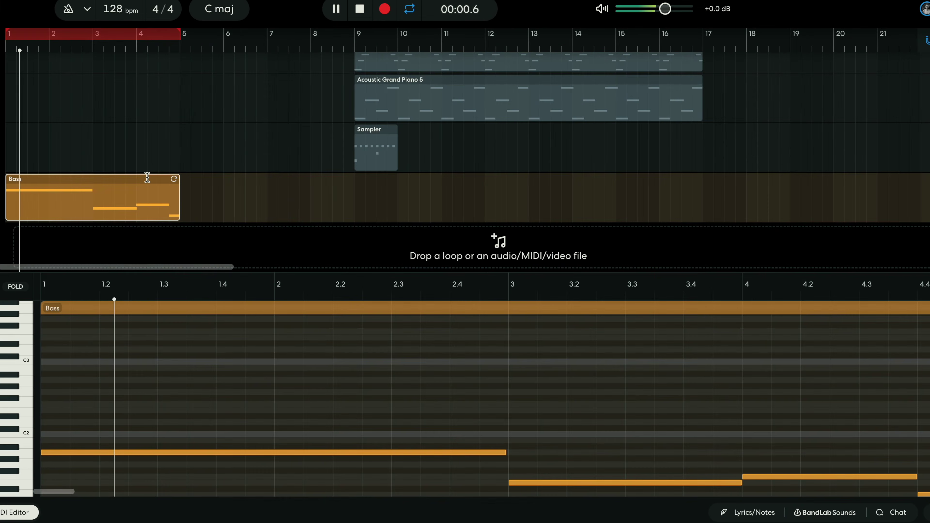
{"action": "scroll", "coordinate": [94, 473], "scroll_direction": "down", "scroll_amount": 2}
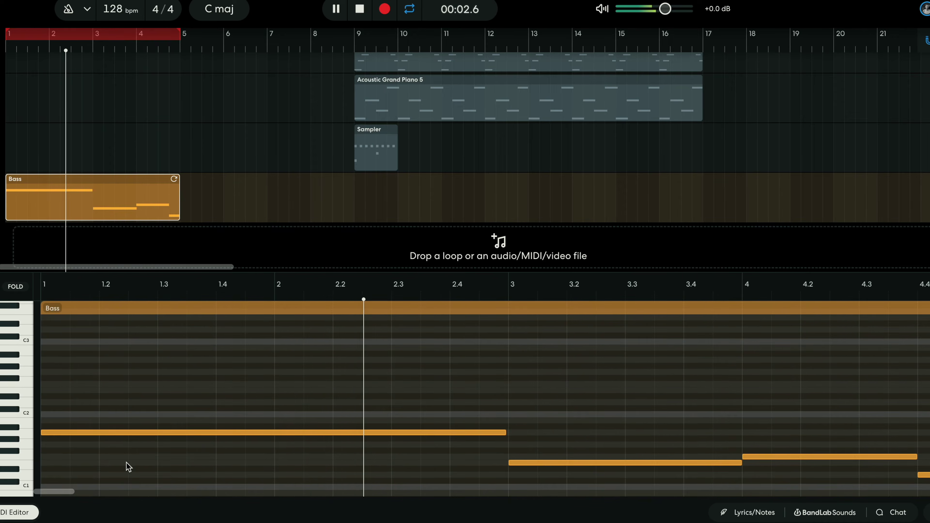
{"action": "scroll", "coordinate": [128, 467], "scroll_direction": "right", "scroll_amount": 3}
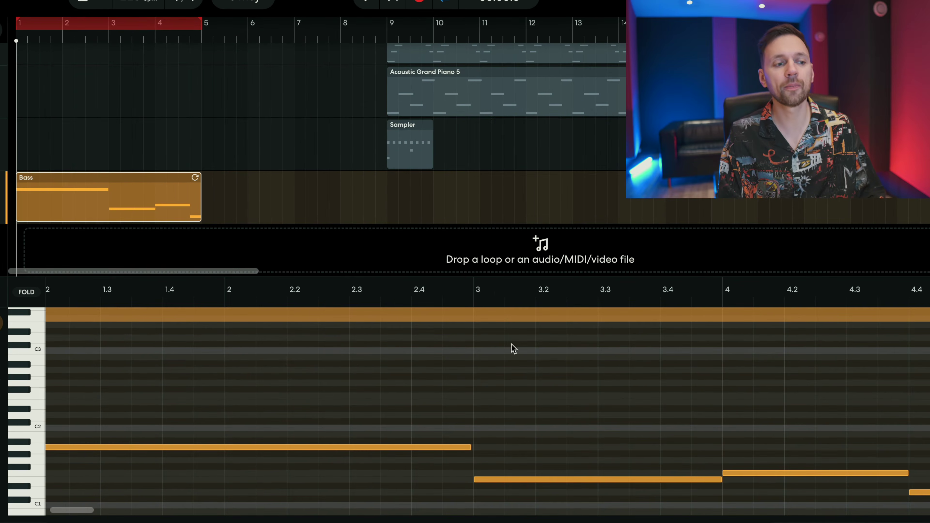
Draw short notes A2, C3 and E3 stacked at 1.2 above the first A1 bass note
{"action": "left_click", "coordinate": [103, 446]}
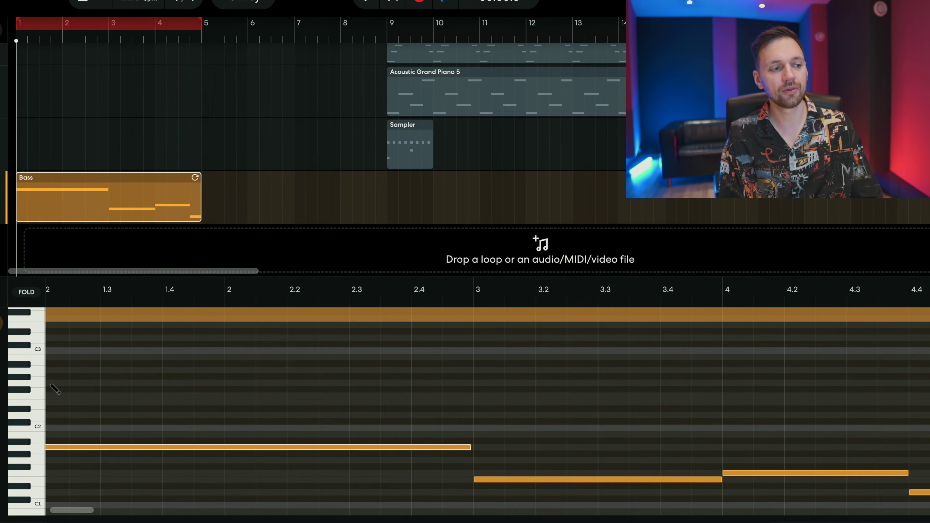
{"action": "left_click", "coordinate": [57, 370]}
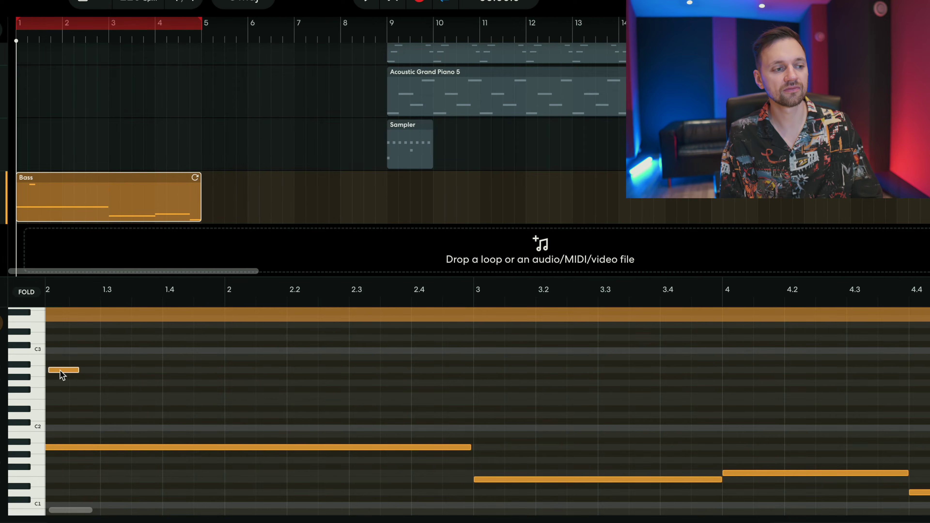
{"action": "left_click", "coordinate": [56, 351]}
{"action": "scroll", "coordinate": [60, 379], "scroll_direction": "up", "scroll_amount": 3}
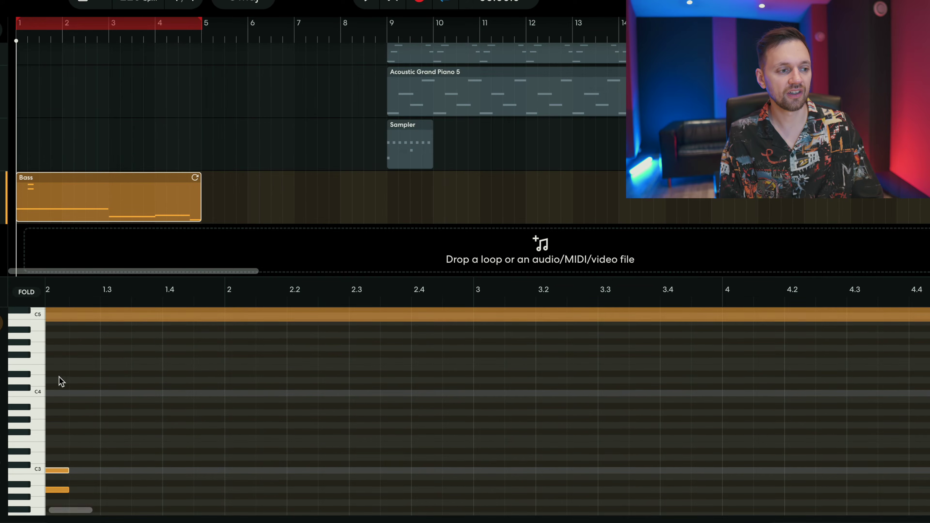
{"action": "scroll", "coordinate": [62, 395], "scroll_direction": "down", "scroll_amount": 3}
{"action": "left_click", "coordinate": [55, 350]}
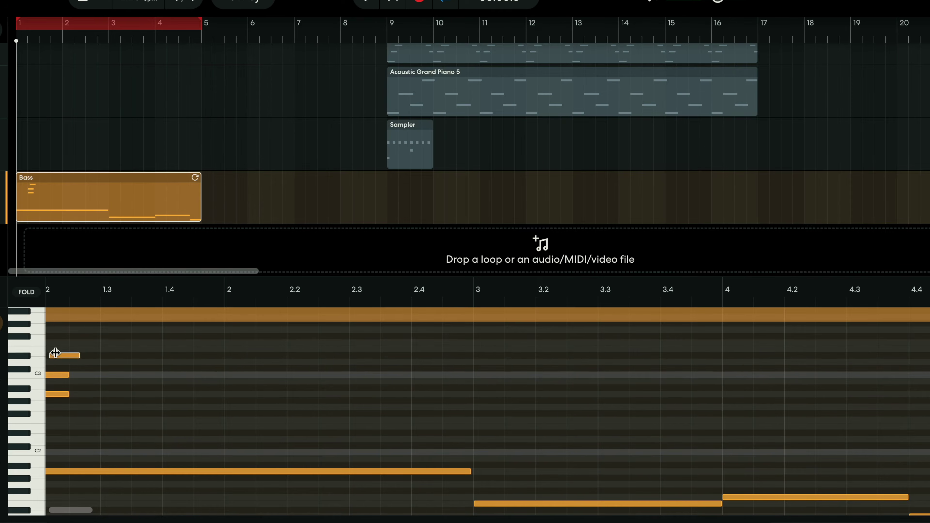
{"action": "key", "text": "space"}
{"action": "key", "text": "space"}
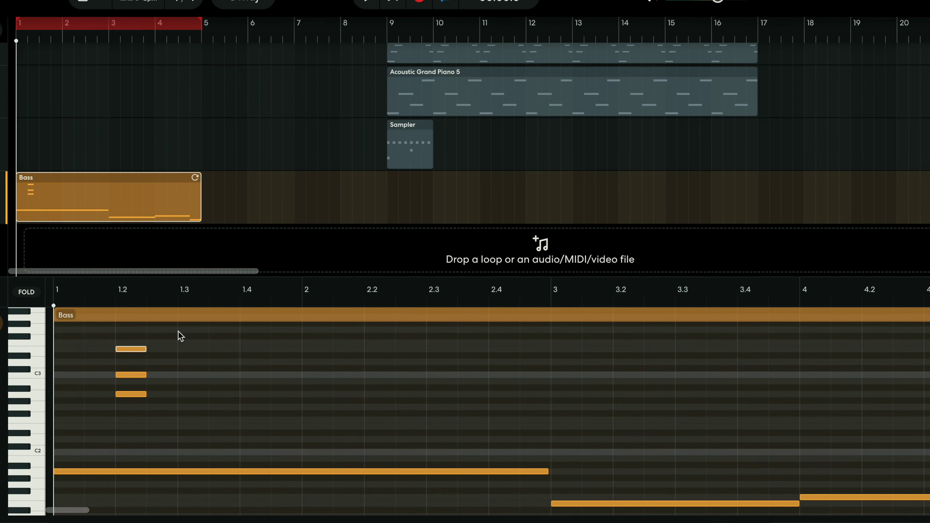
Stretch the A2, C3 and E3 notes to run from bar 1 to bar 3 and play the chord back
{"action": "left_click_drag", "start_coordinate": [116, 394], "coordinate": [54, 394]}
{"action": "left_click_drag", "start_coordinate": [141, 373], "coordinate": [551, 383]}
{"action": "left_click", "coordinate": [600, 380]}
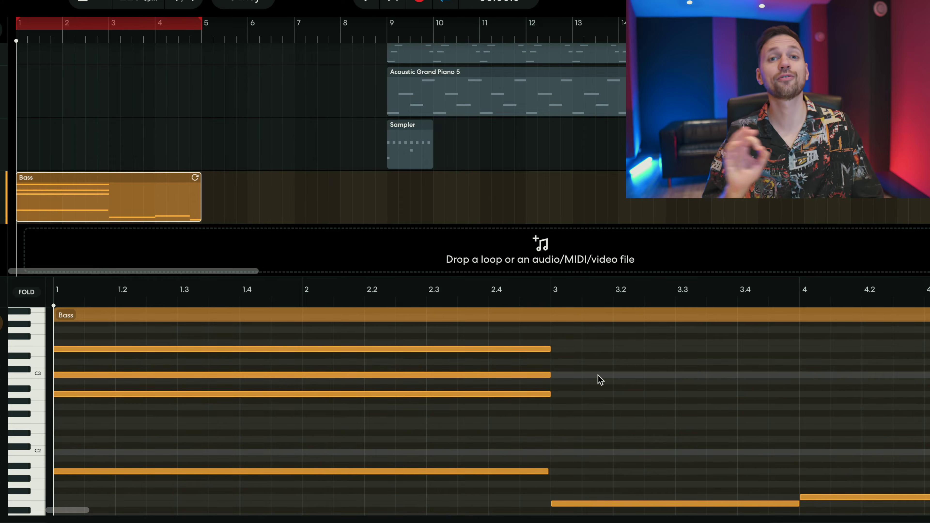
{"action": "key", "text": "space"}
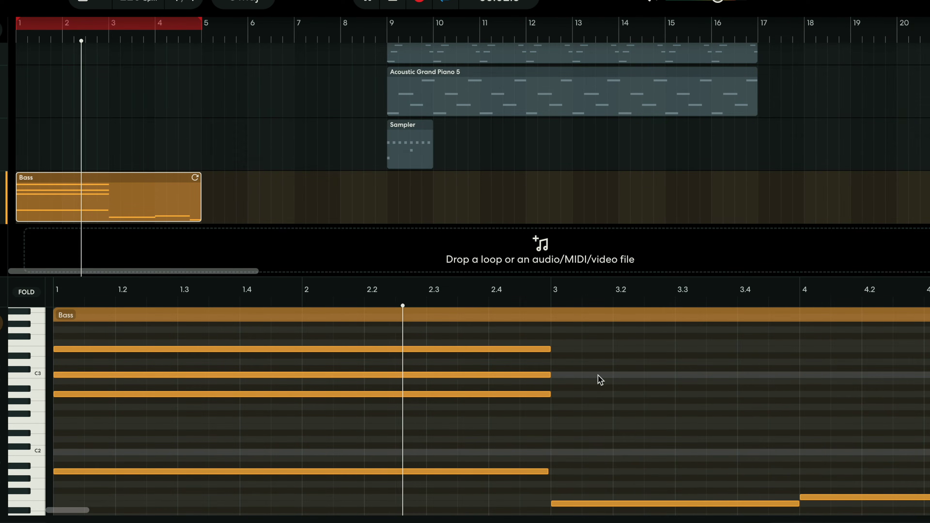
Move the playhead to bar 3 and audition the E1 bass note that starts there
{"action": "left_click", "coordinate": [623, 309]}
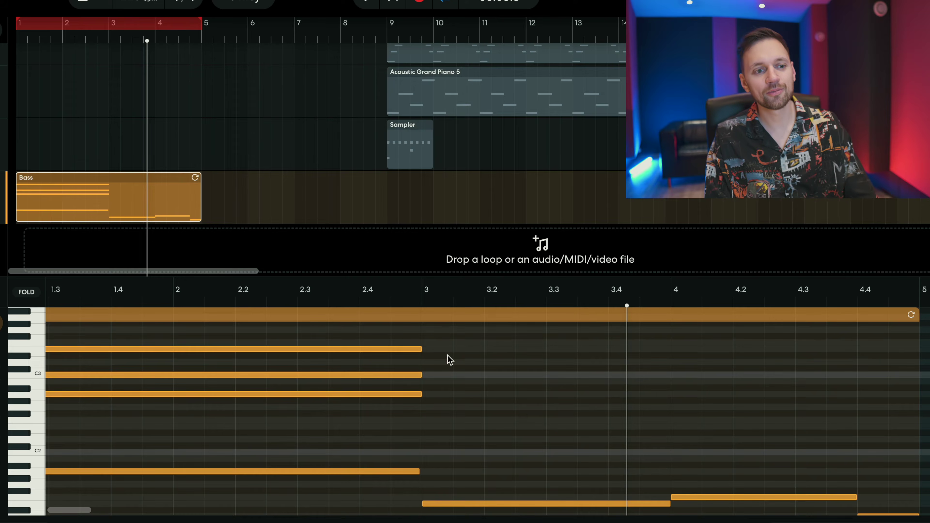
{"action": "scroll", "coordinate": [410, 318], "scroll_direction": "down", "scroll_amount": 1}
{"action": "left_click", "coordinate": [422, 304]}
{"action": "left_click", "coordinate": [456, 497]}
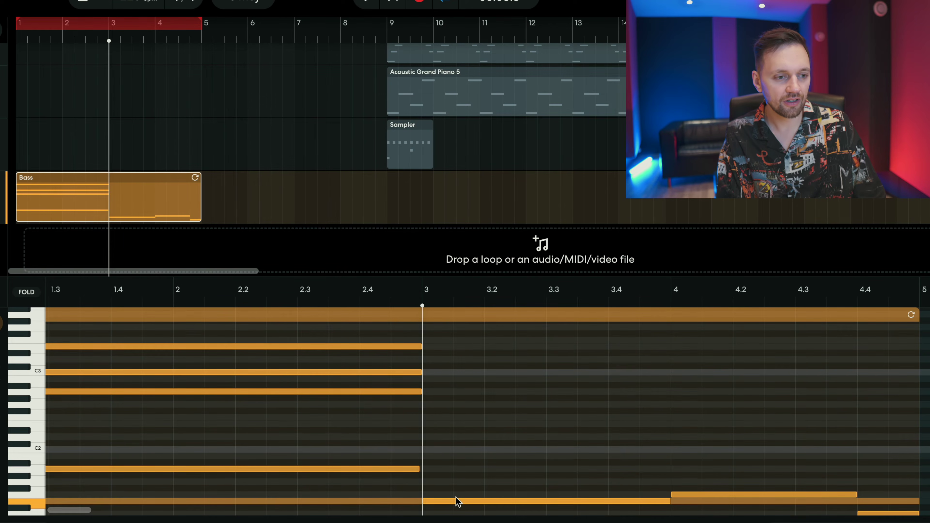
{"action": "scroll", "coordinate": [456, 497], "scroll_direction": "down", "scroll_amount": 5}
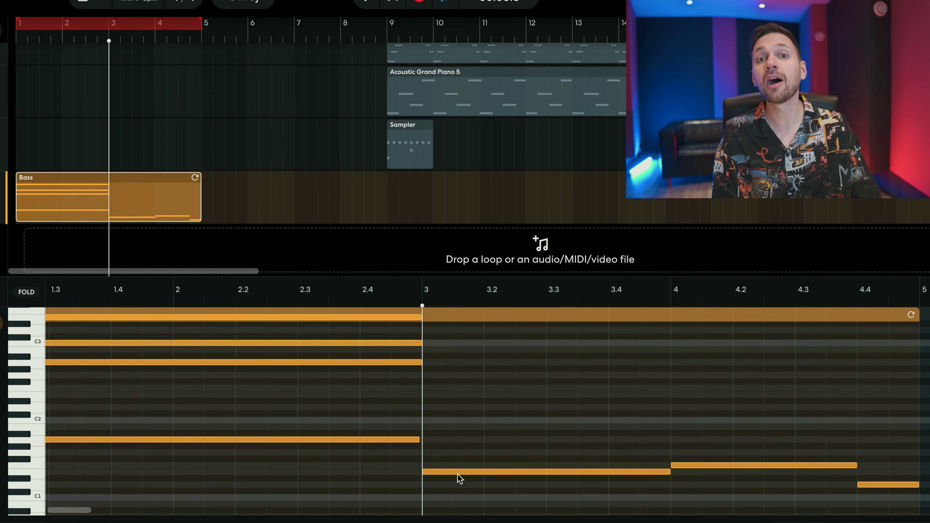
{"action": "scroll", "coordinate": [441, 473], "scroll_direction": "up", "scroll_amount": 1}
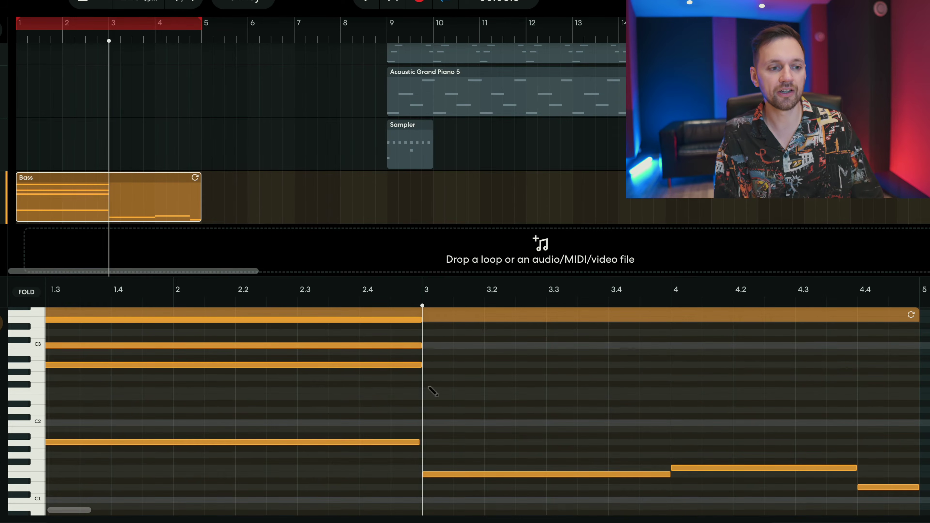
Stack E2, G2 and B2 notes from bar 3 to bar 4 above the E1 bass note and play the chords back
{"action": "left_click", "coordinate": [431, 385]}
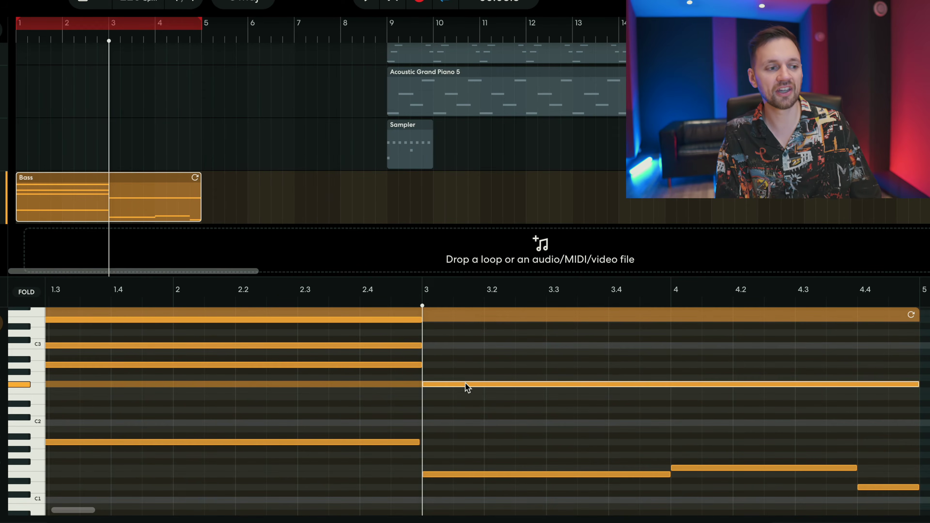
{"action": "left_click_drag", "start_coordinate": [465, 386], "coordinate": [464, 400]}
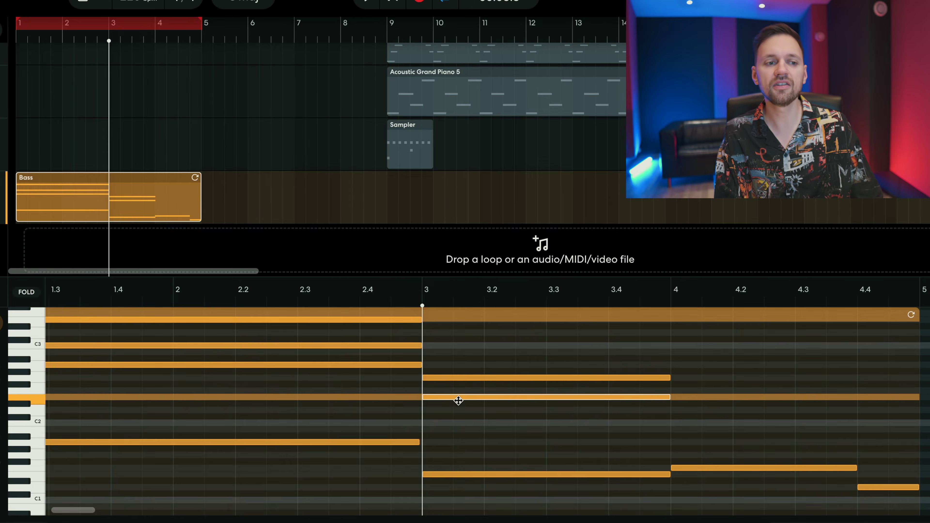
{"action": "left_click", "coordinate": [440, 377]}
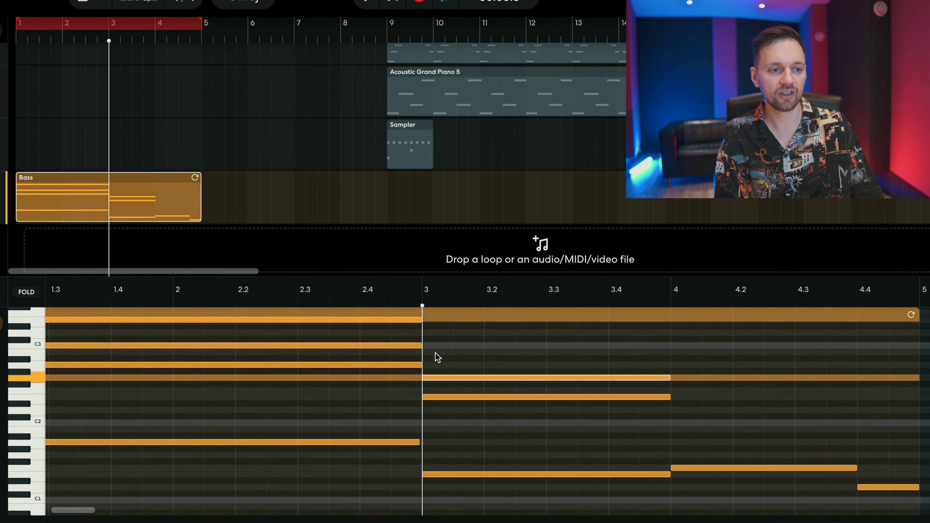
{"action": "left_click_drag", "start_coordinate": [426, 378], "coordinate": [433, 354]}
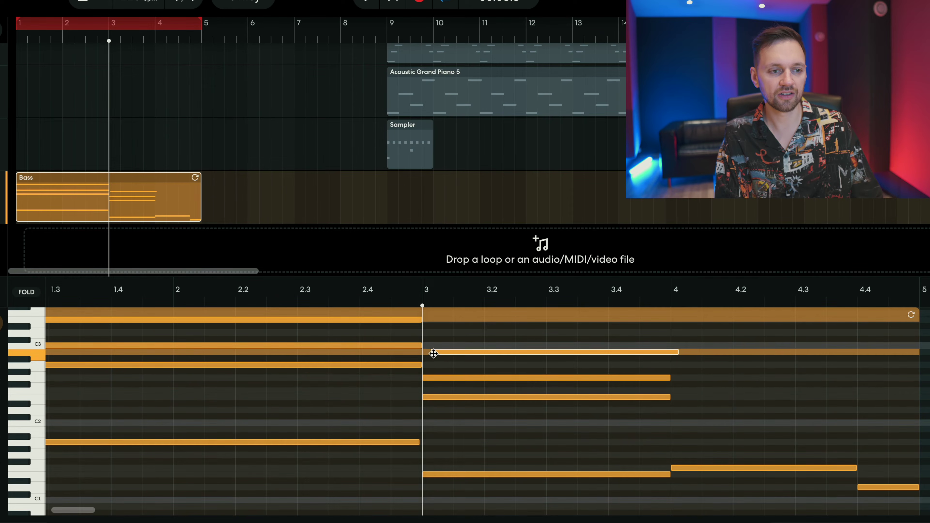
{"action": "left_click", "coordinate": [449, 356]}
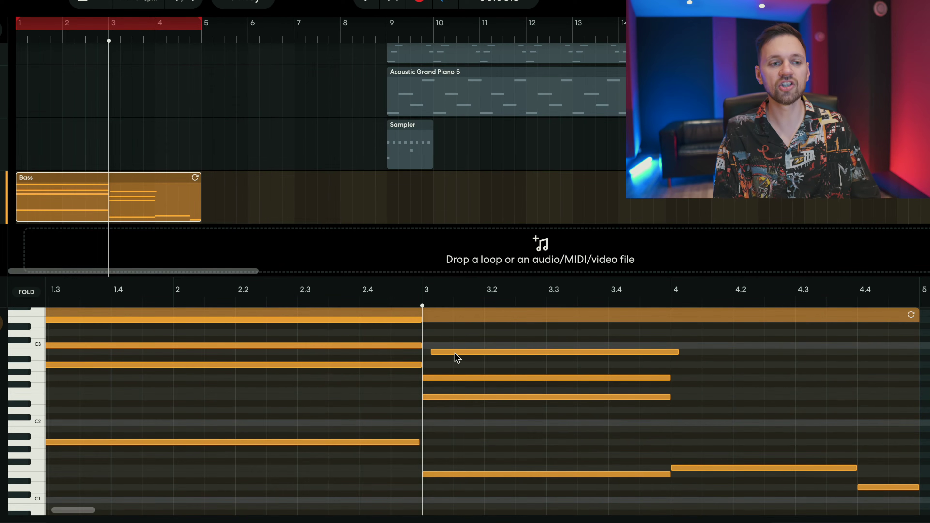
{"action": "left_click_drag", "start_coordinate": [449, 351], "coordinate": [447, 351]}
{"action": "left_click", "coordinate": [414, 449]}
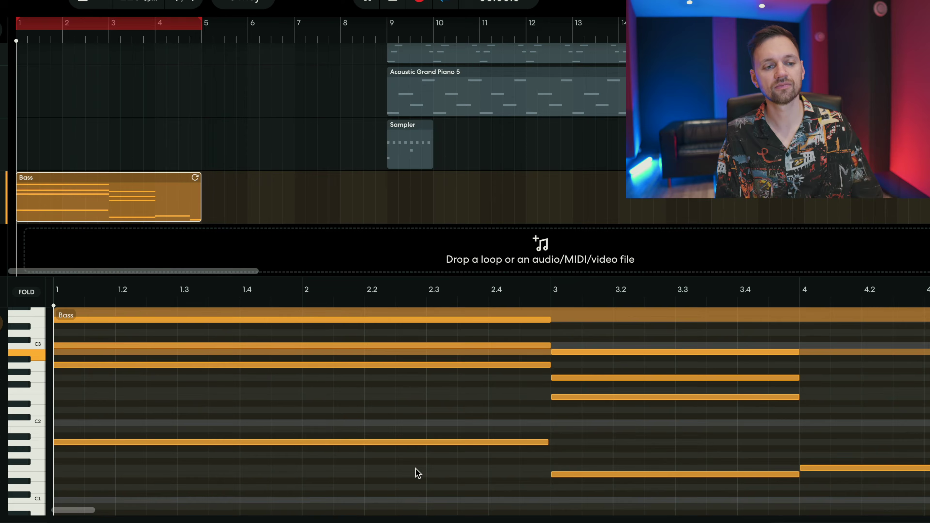
{"action": "key", "text": "space"}
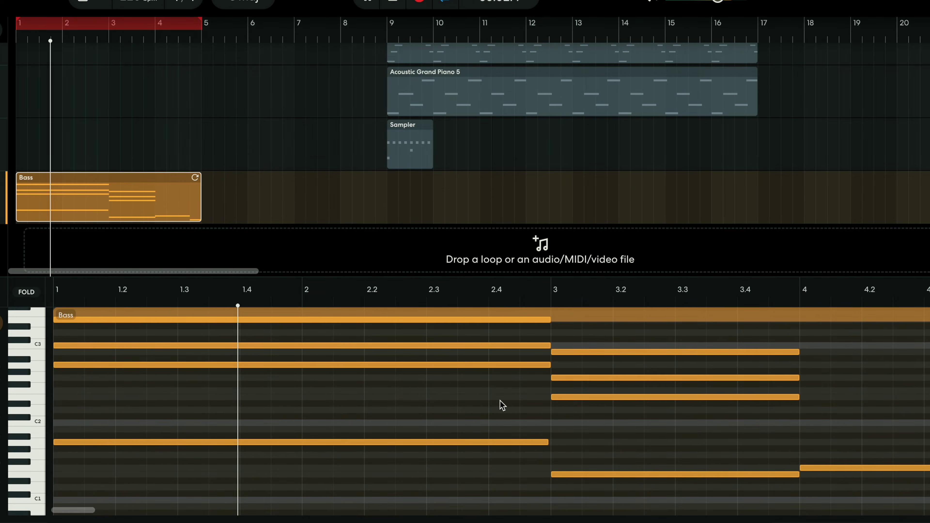
Turn on Smart View in the MIDI editor and set its key to A minor
{"action": "scroll", "coordinate": [500, 400], "scroll_direction": "up", "scroll_amount": 1}
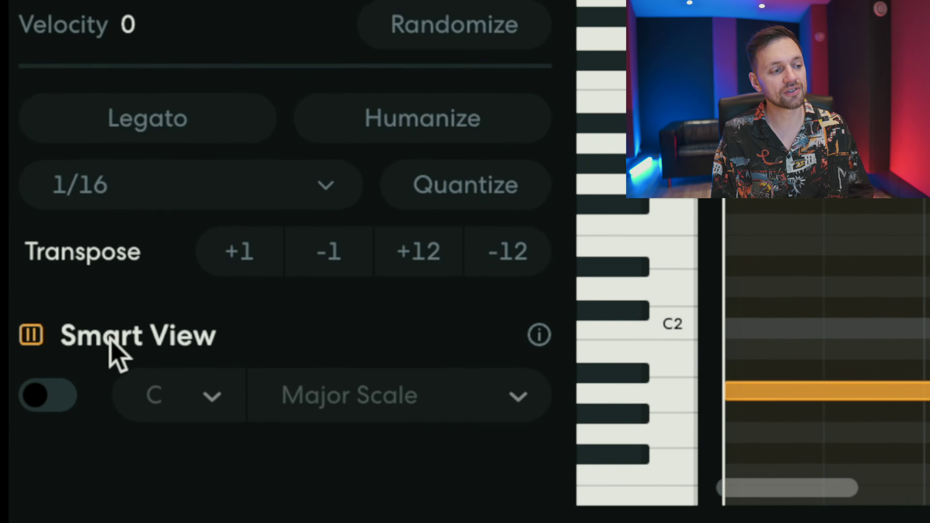
{"action": "left_click", "coordinate": [36, 394]}
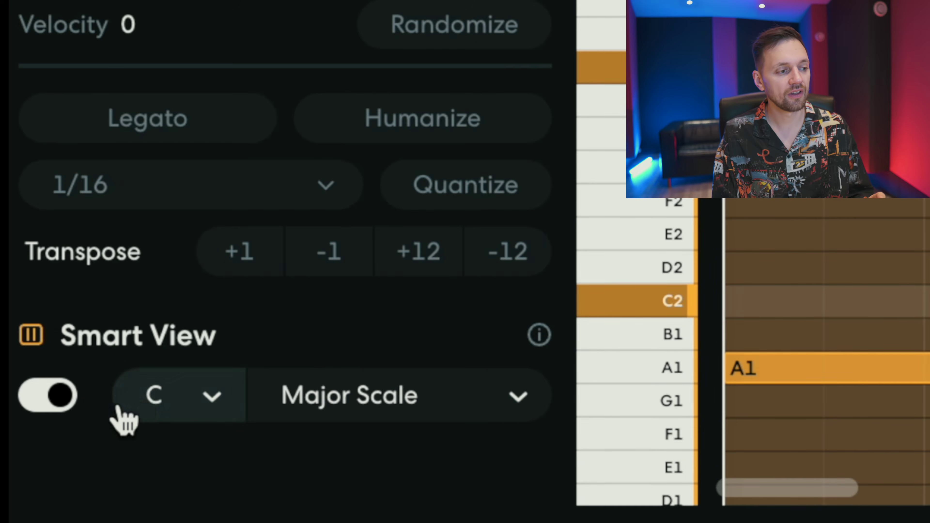
{"action": "left_click", "coordinate": [139, 410]}
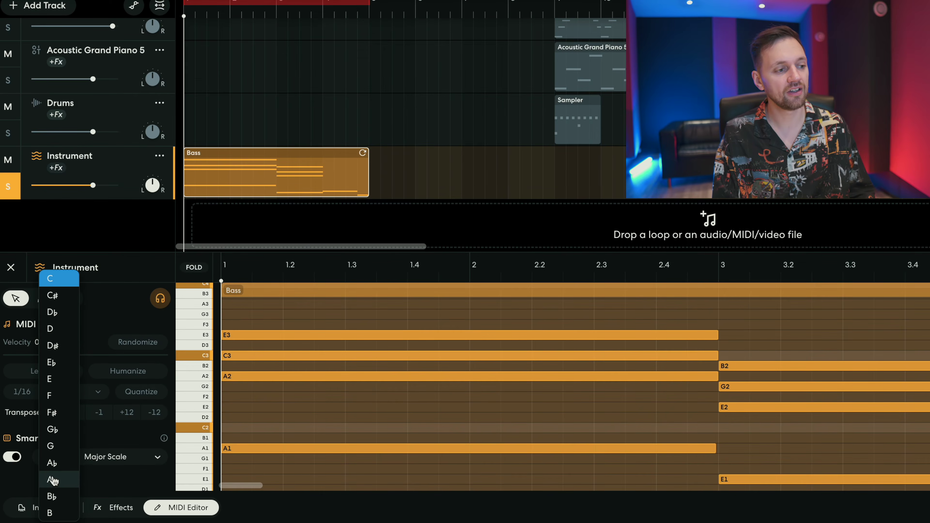
{"action": "left_click", "coordinate": [53, 480]}
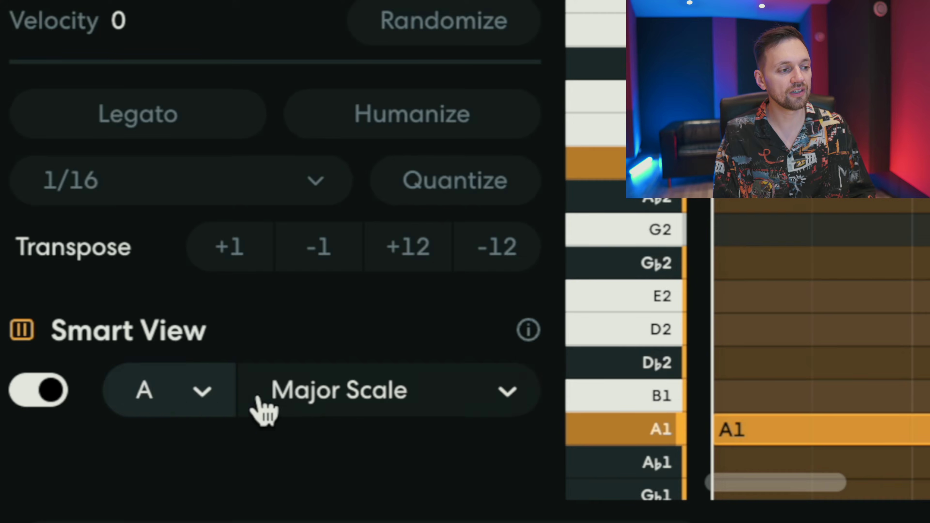
{"action": "left_click", "coordinate": [291, 411]}
{"action": "left_click", "coordinate": [400, 457]}
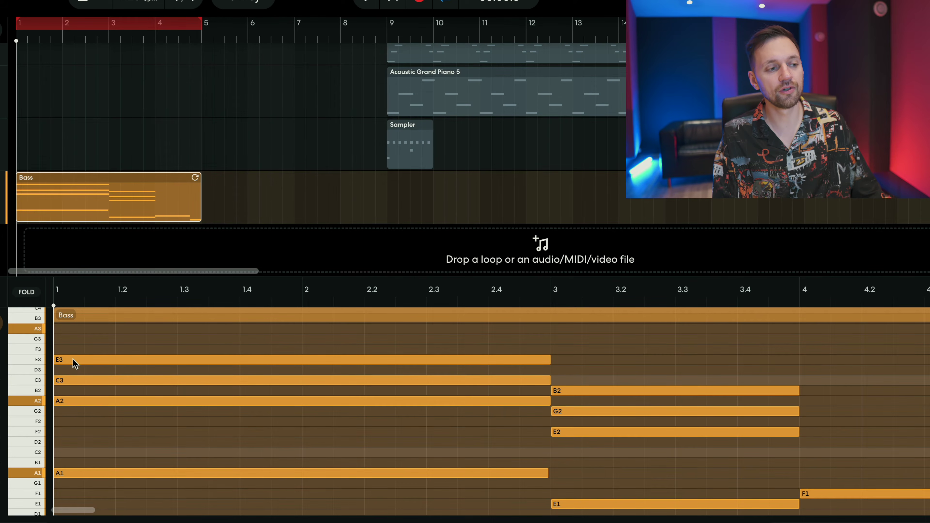
Audition the A2 and E2 root notes of the two chords and play the progression from bar 1
{"action": "left_click", "coordinate": [77, 402]}
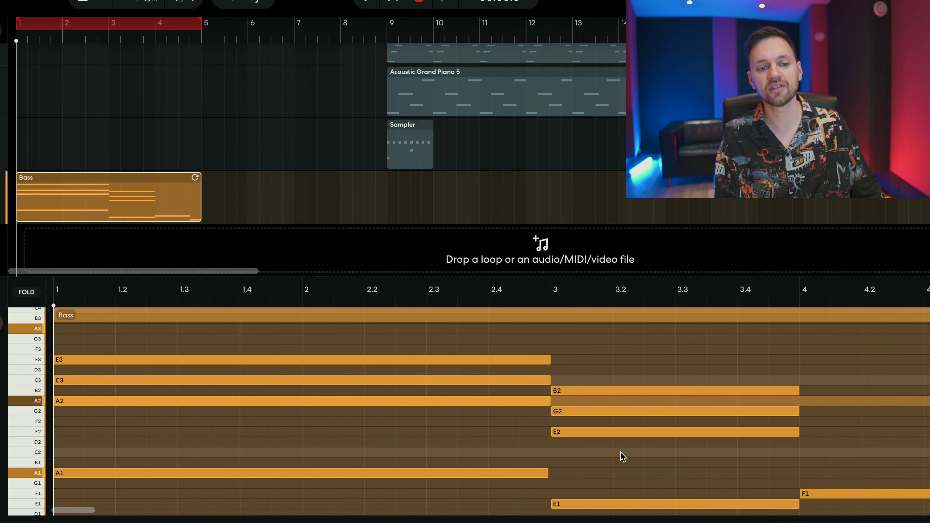
{"action": "left_click", "coordinate": [594, 431]}
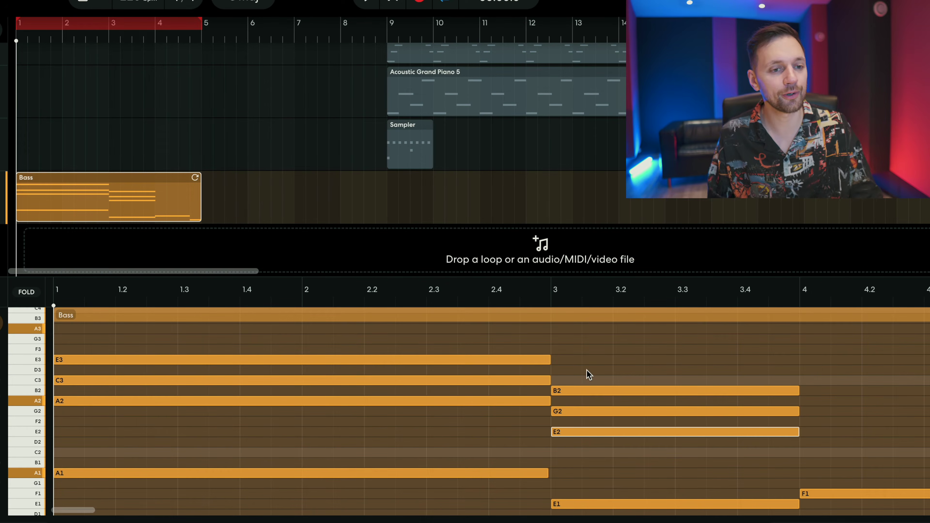
{"action": "key", "text": "space"}
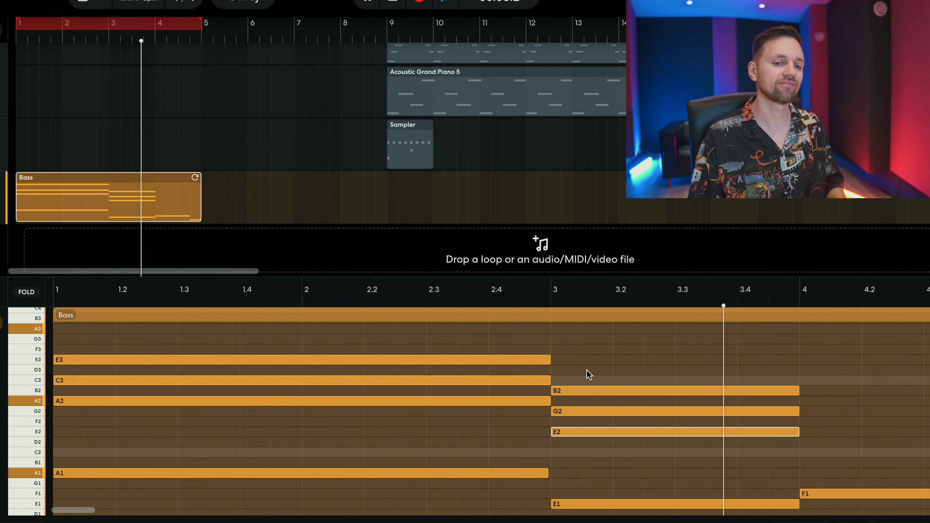
{"action": "key", "text": "space"}
Draw an F2 note above the F1 bass note, running from bar 4 to 4.4
{"action": "scroll", "coordinate": [666, 403], "scroll_direction": "right", "scroll_amount": 3}
{"action": "left_click", "coordinate": [671, 304]}
{"action": "left_click", "coordinate": [694, 461]}
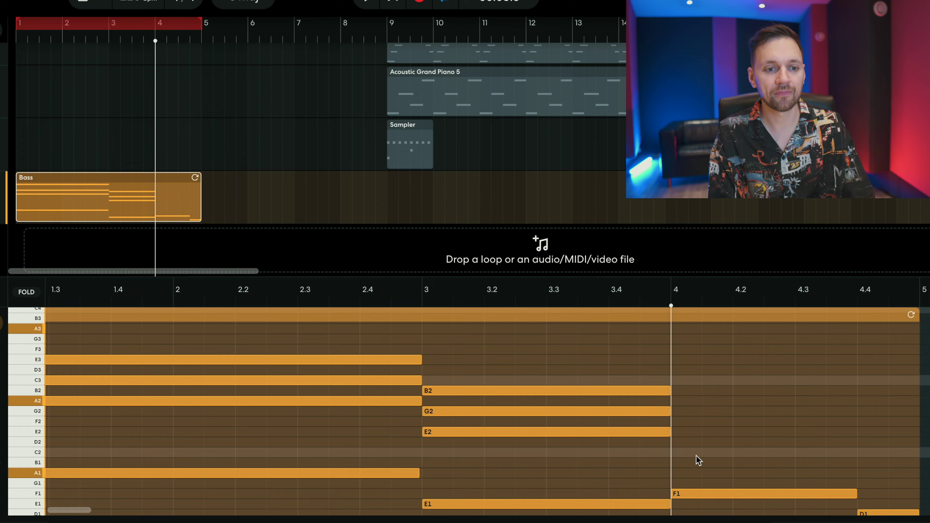
{"action": "double_click", "coordinate": [678, 424]}
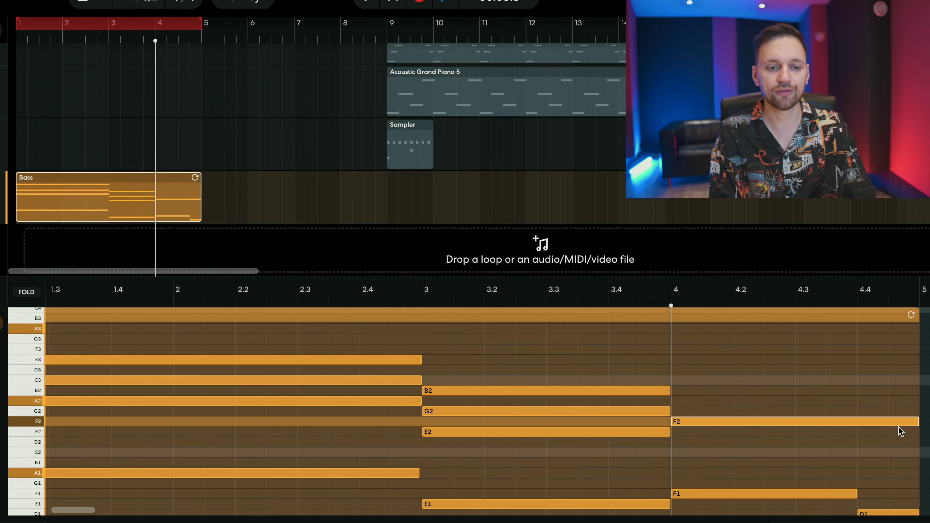
{"action": "scroll", "coordinate": [806, 481], "scroll_direction": "right", "scroll_amount": 5}
{"action": "left_click_drag", "start_coordinate": [789, 419], "coordinate": [719, 442]}
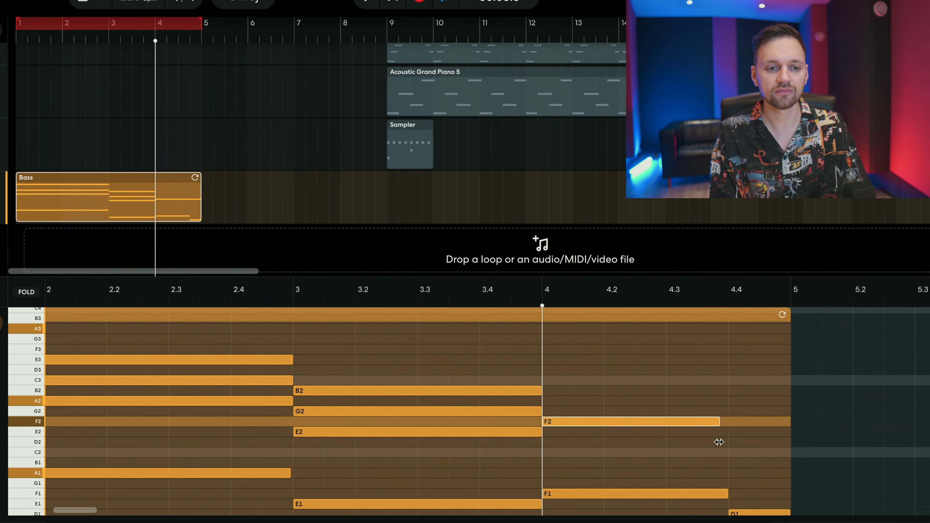
Stack A2 and C3 copies of the F2 note from bar 4 to 4.4 and play the chord back
{"action": "left_click_drag", "start_coordinate": [543, 421], "coordinate": [549, 402]}
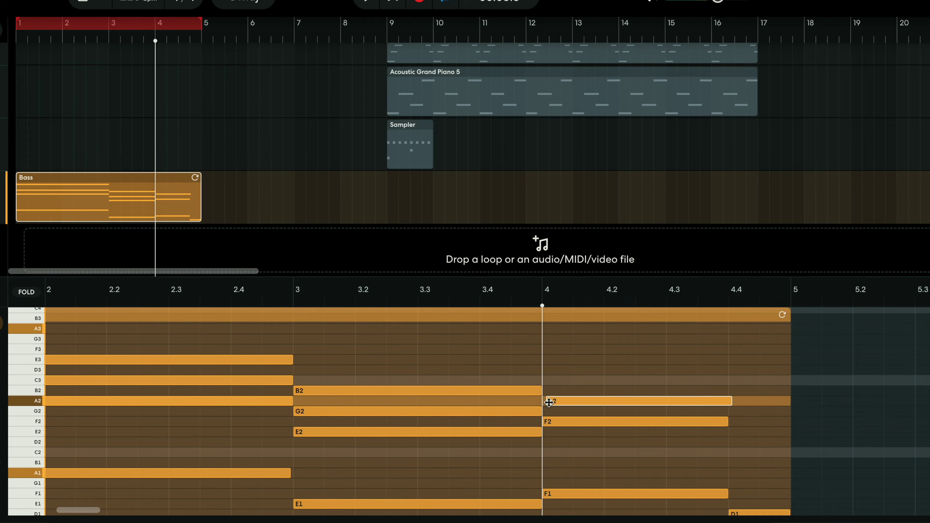
{"action": "left_click", "coordinate": [565, 386]}
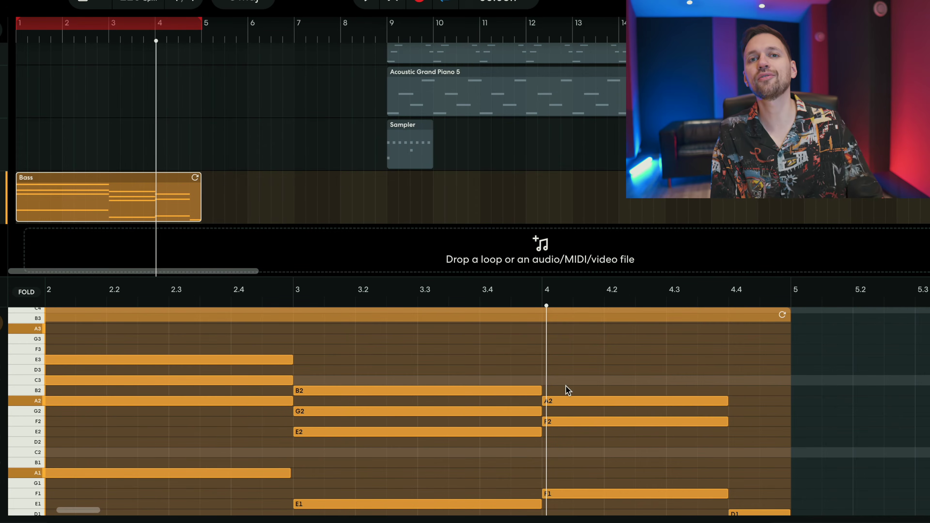
{"action": "left_click", "coordinate": [546, 382]}
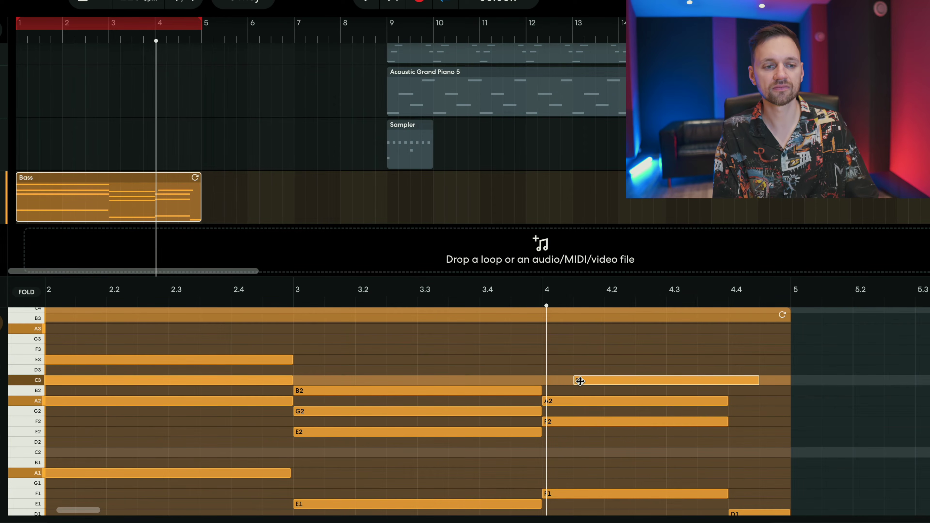
{"action": "key", "text": "space"}
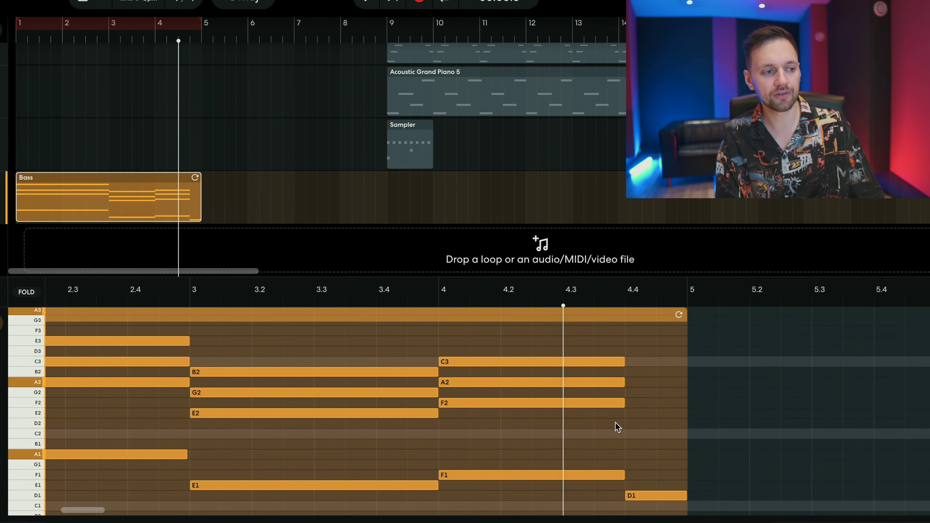
Stack D2, F2 and A2 notes from 4.4 to bar 5 above the D1 bass note
{"action": "left_click", "coordinate": [23, 423]}
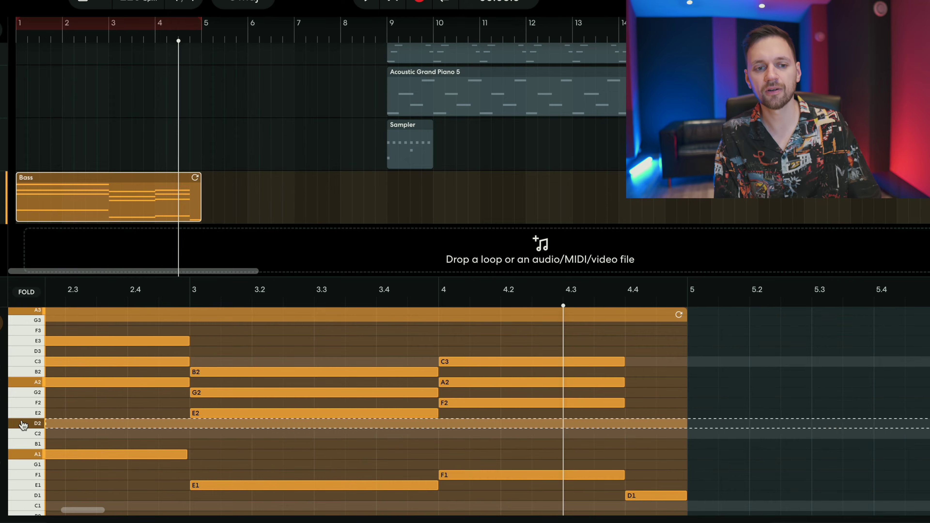
{"action": "left_click", "coordinate": [635, 424]}
{"action": "left_click_drag", "start_coordinate": [502, 422], "coordinate": [618, 434]}
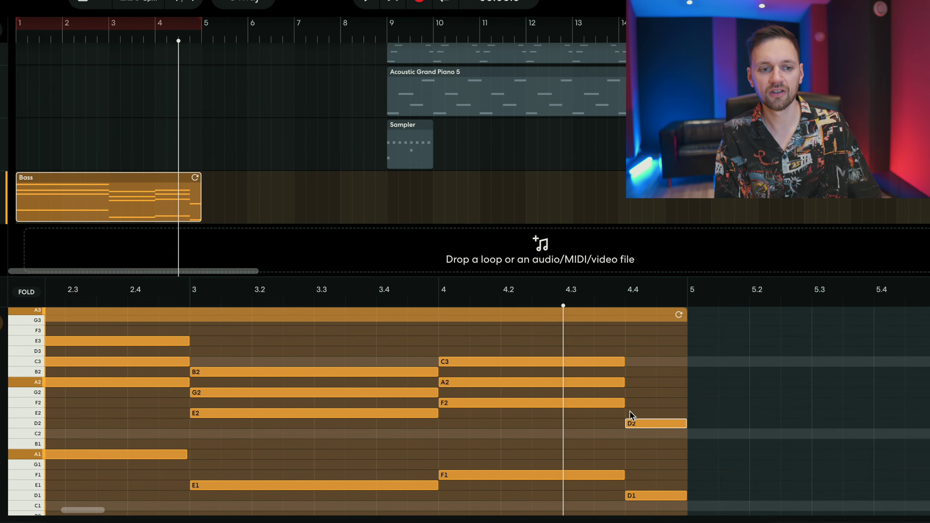
{"action": "left_click", "coordinate": [637, 402]}
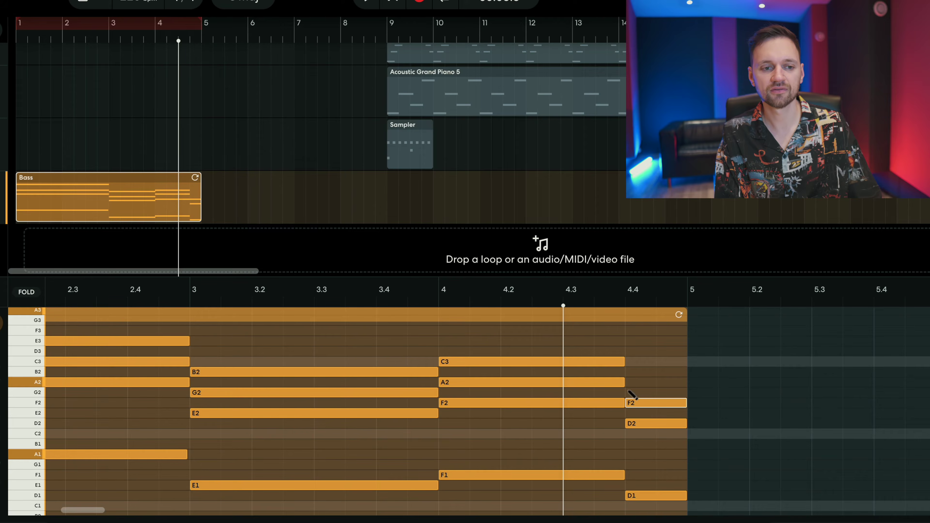
{"action": "left_click", "coordinate": [629, 383]}
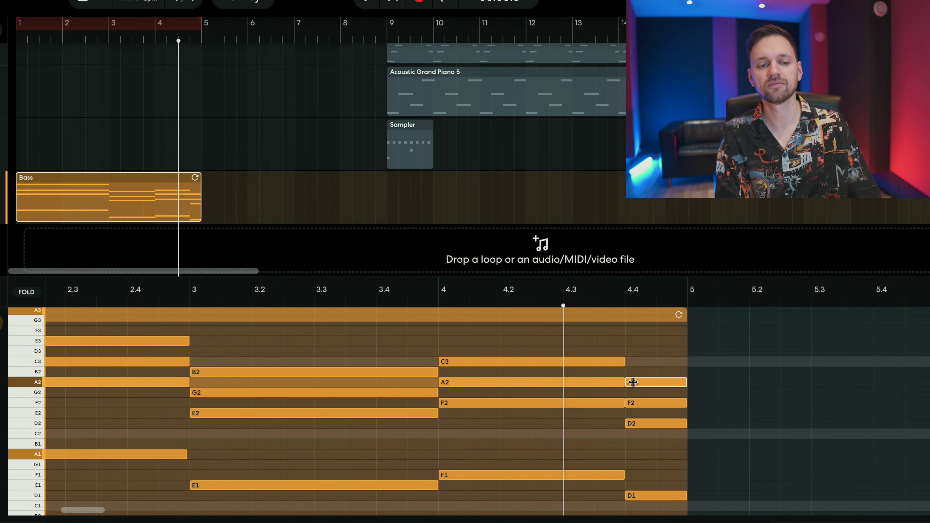
Audition the notes of the first chord and review the note spacing across the full four-bar progression
{"action": "scroll", "coordinate": [496, 295], "scroll_direction": "left", "scroll_amount": 5}
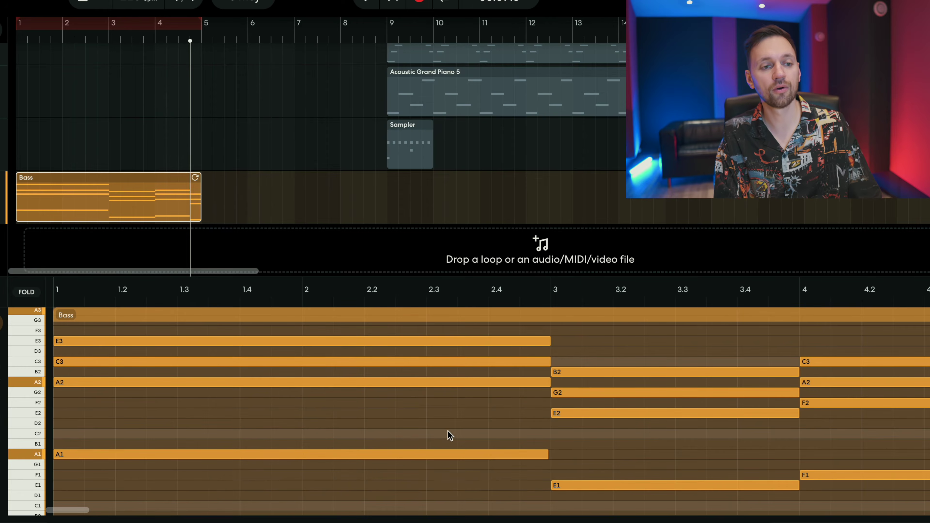
{"action": "left_click", "coordinate": [510, 436]}
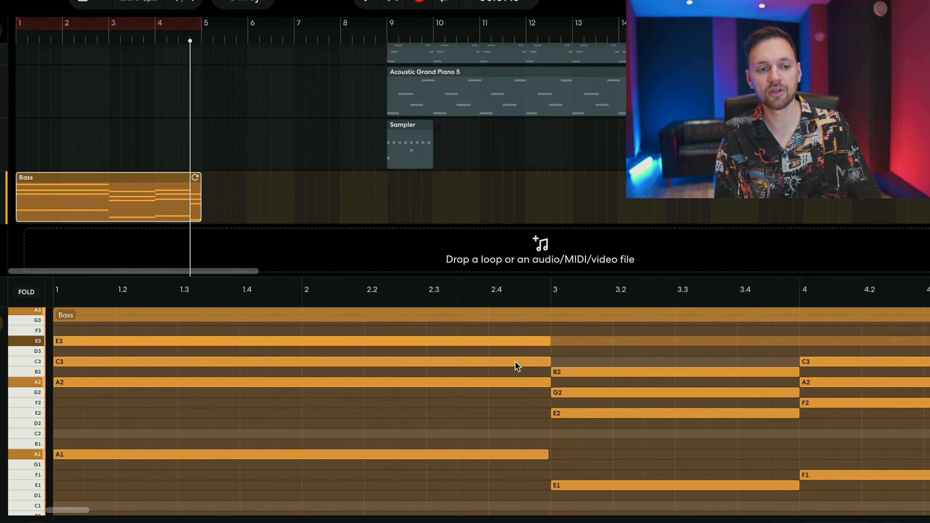
{"action": "left_click", "coordinate": [504, 384]}
{"action": "left_click", "coordinate": [507, 373]}
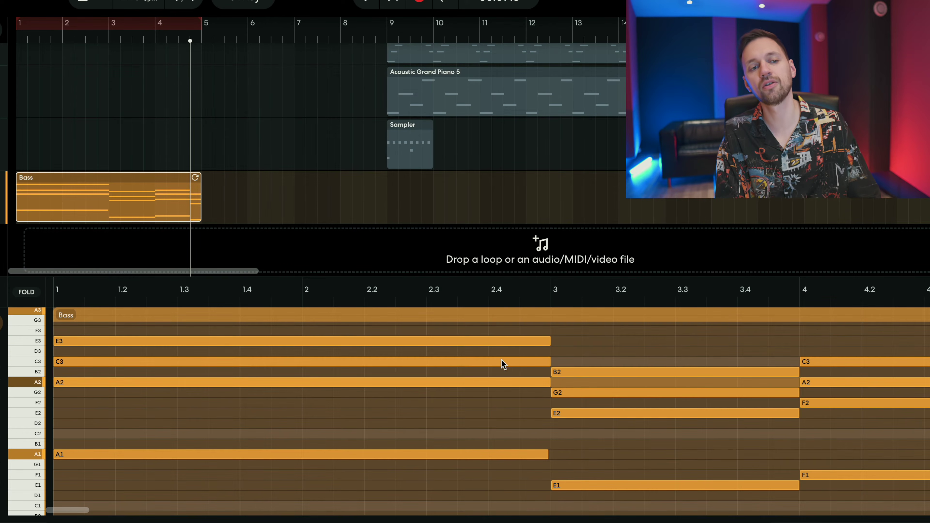
{"action": "left_click", "coordinate": [502, 360]}
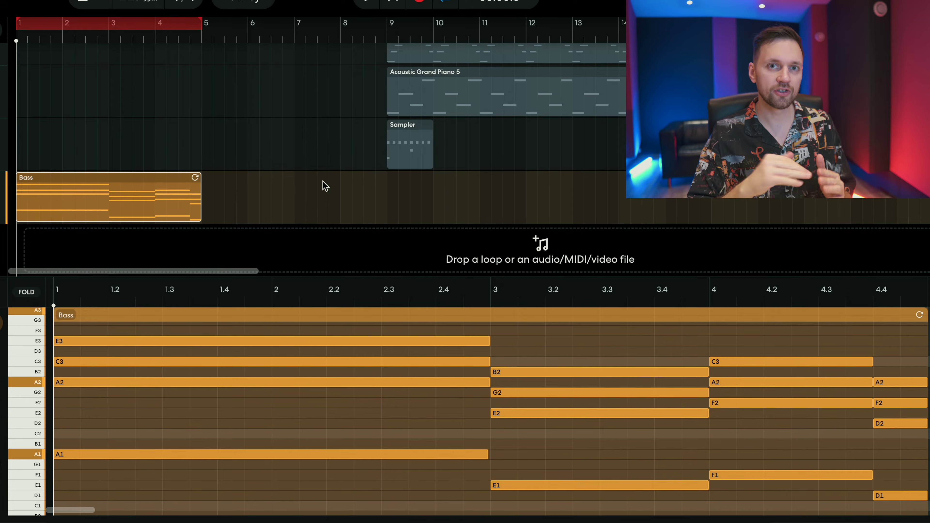
{"action": "scroll", "coordinate": [160, 420], "scroll_direction": "up", "scroll_amount": 2}
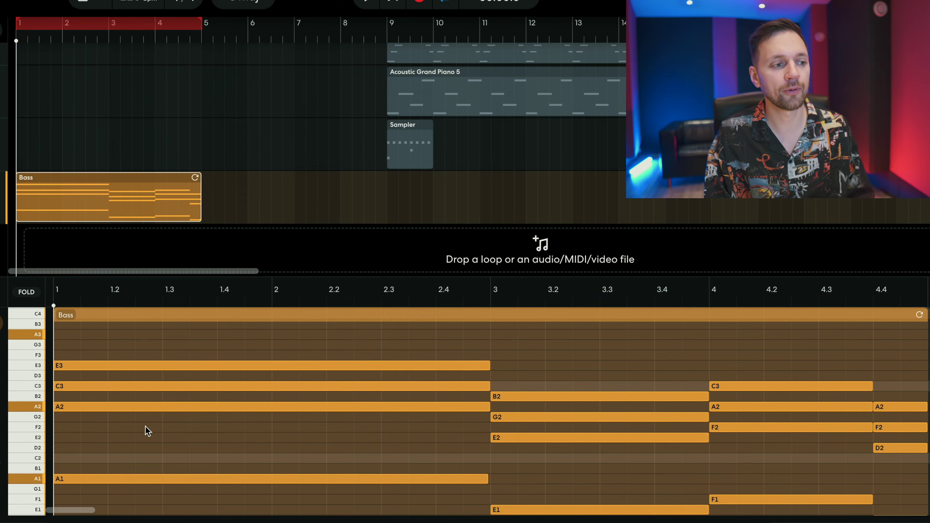
Audition the notes of the first chord and move its C3 note up an octave to C4
{"action": "left_click", "coordinate": [80, 382]}
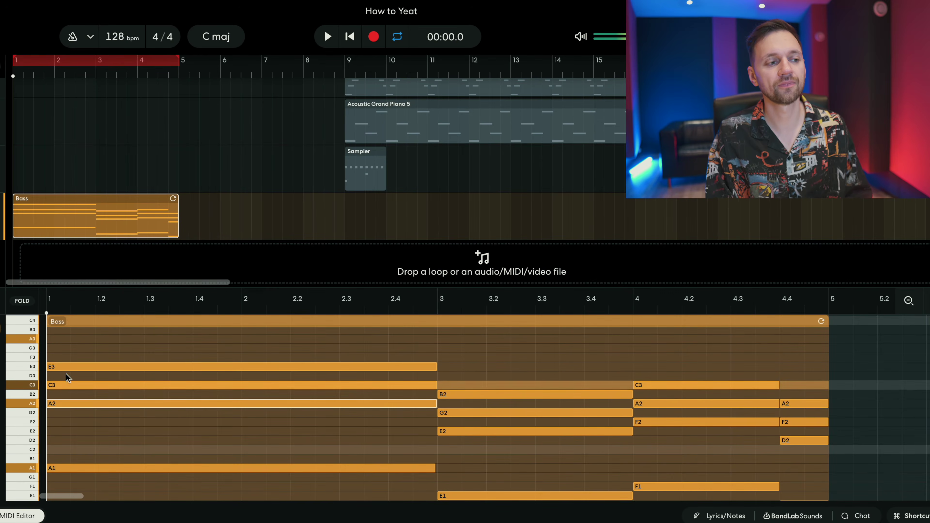
{"action": "left_click", "coordinate": [67, 368]}
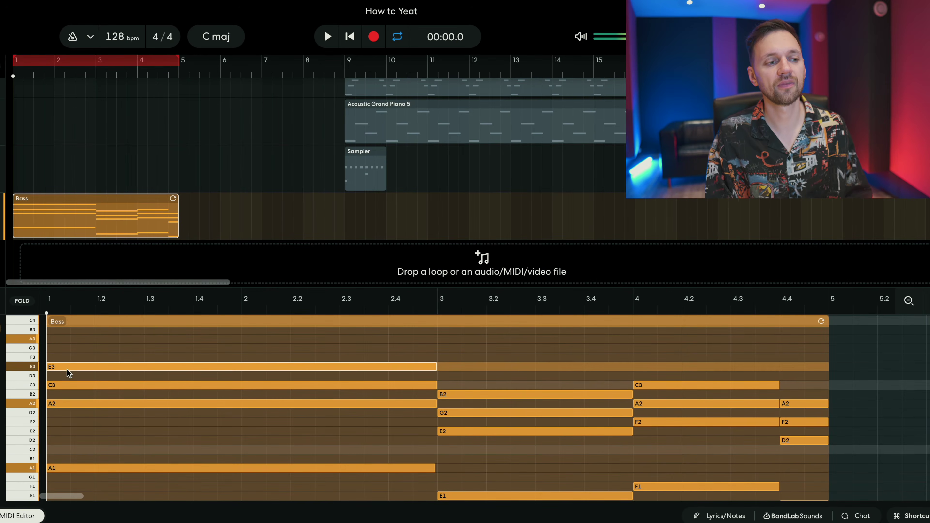
{"action": "left_click", "coordinate": [58, 403]}
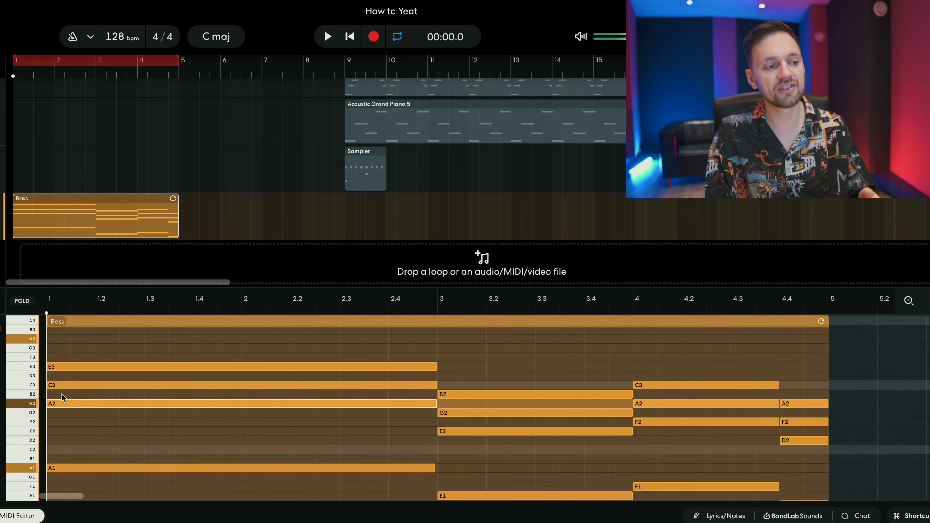
{"action": "left_click", "coordinate": [67, 354]}
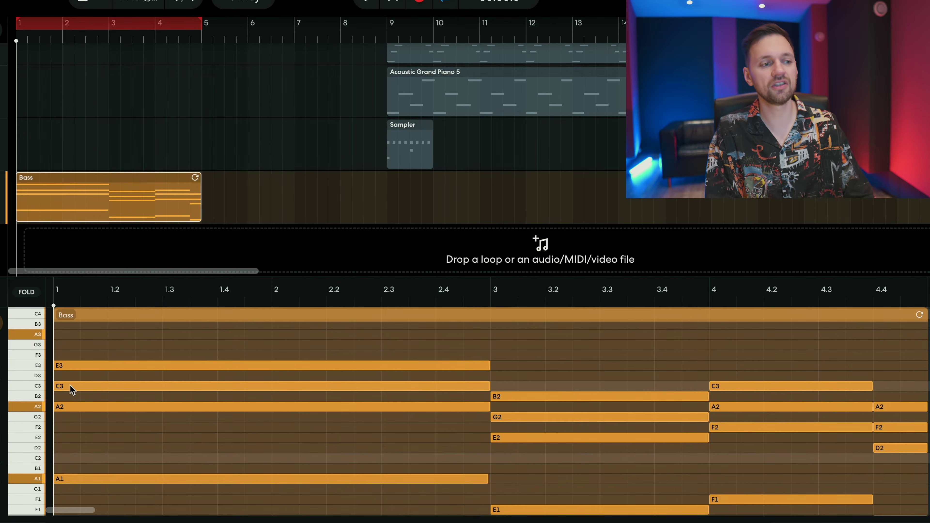
{"action": "left_click", "coordinate": [70, 386]}
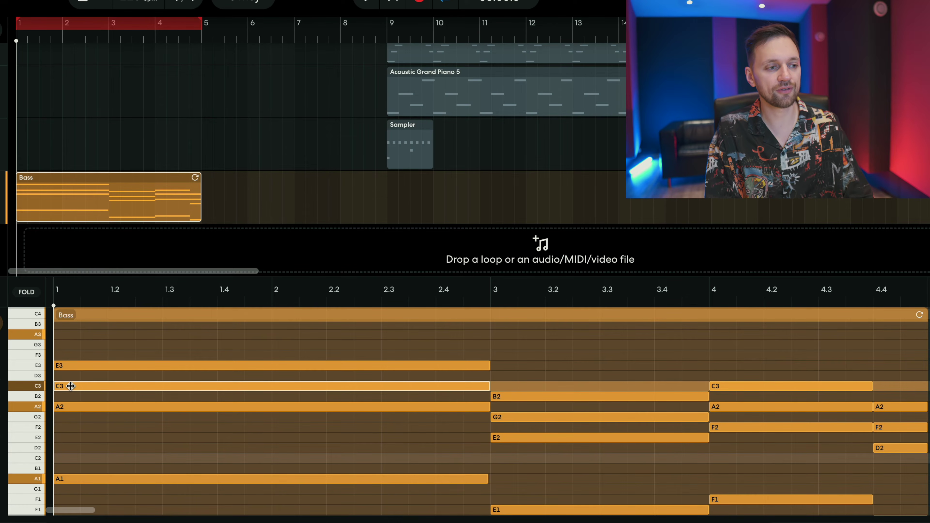
{"action": "mouse_move", "coordinate": [70, 386]}
{"action": "left_mouse_down"}
{"action": "mouse_move", "coordinate": [65, 322]}
{"action": "mouse_move", "coordinate": [65, 397]}
{"action": "left_mouse_up"}
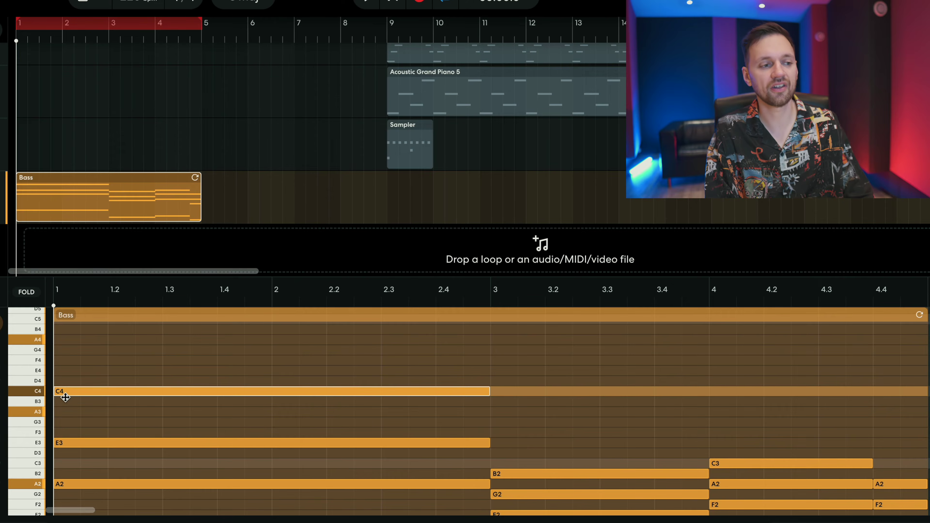
Enlarge the note editing area to show all bass and chord notes, and play back the revoiced first chord
{"action": "left_click", "coordinate": [409, 370]}
{"action": "scroll", "coordinate": [550, 369], "scroll_direction": "down", "scroll_amount": 3}
{"action": "left_click_drag", "start_coordinate": [252, 251], "coordinate": [252, 152]}
{"action": "scroll", "coordinate": [554, 314], "scroll_direction": "up", "scroll_amount": 4}
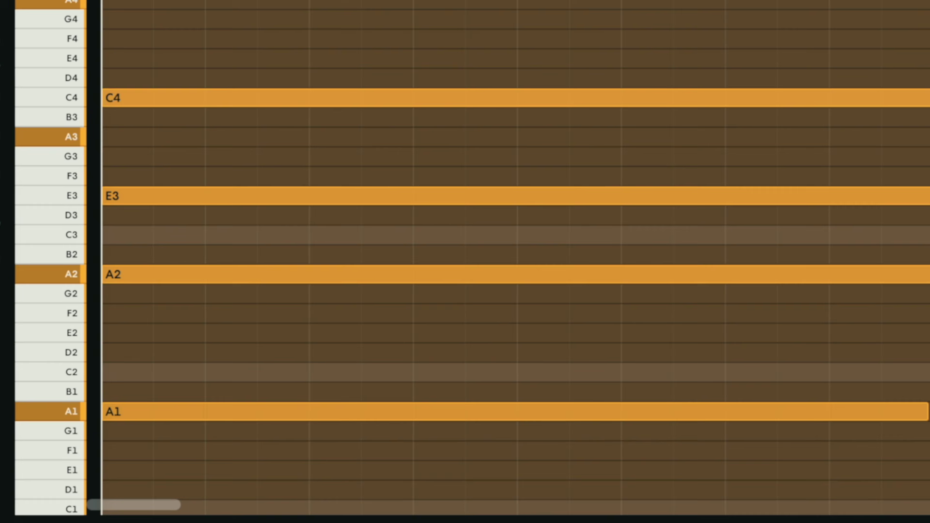
{"action": "key", "text": "space"}
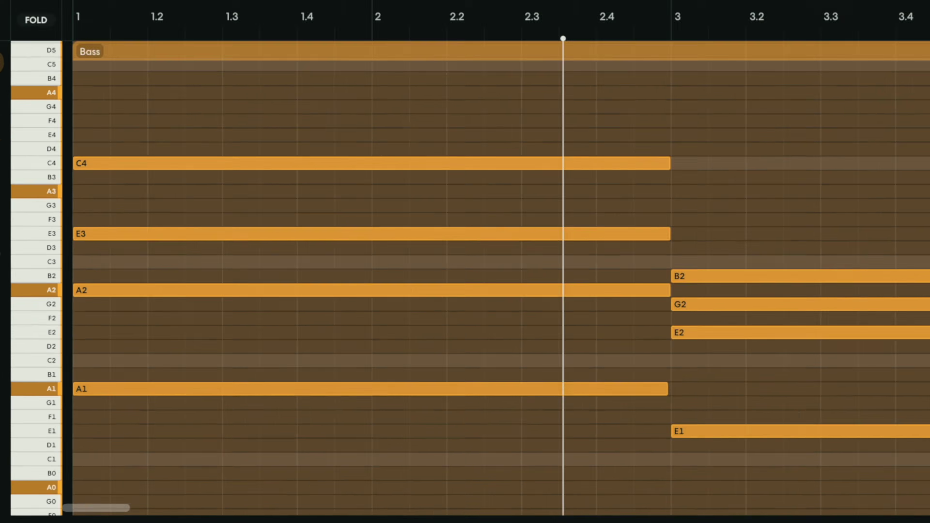
{"action": "key", "text": "space"}
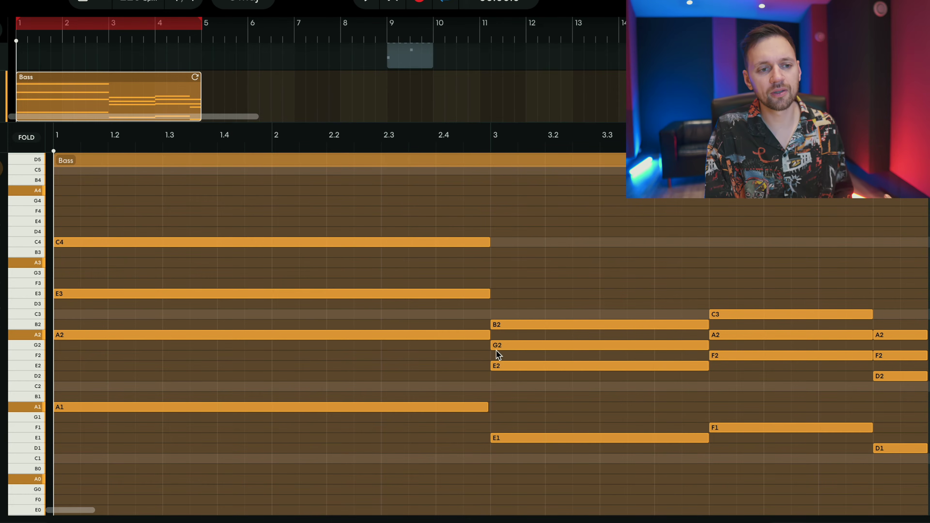
Move the G2 note of the bar 3 chord up an octave to G3 and play the progression back
{"action": "left_click", "coordinate": [506, 346]}
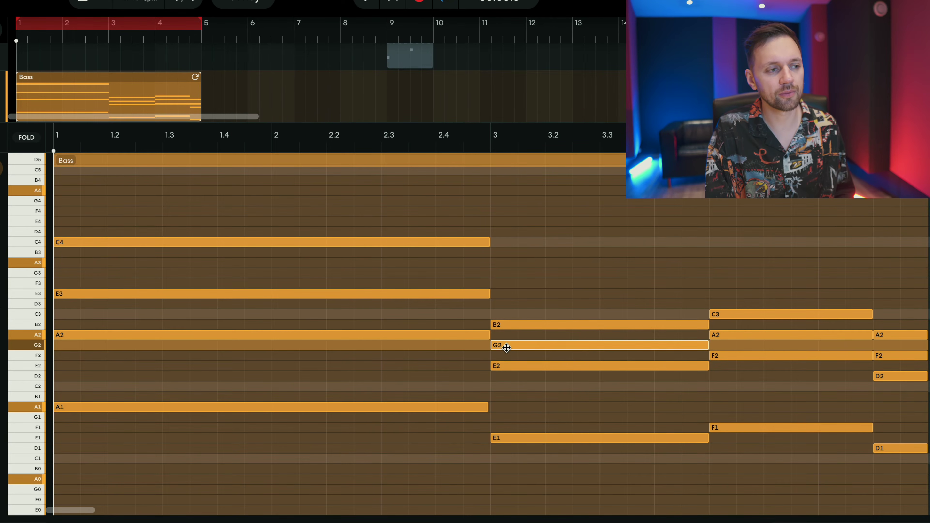
{"action": "left_click_drag", "start_coordinate": [506, 348], "coordinate": [499, 285]}
{"action": "right_click", "coordinate": [500, 284]}
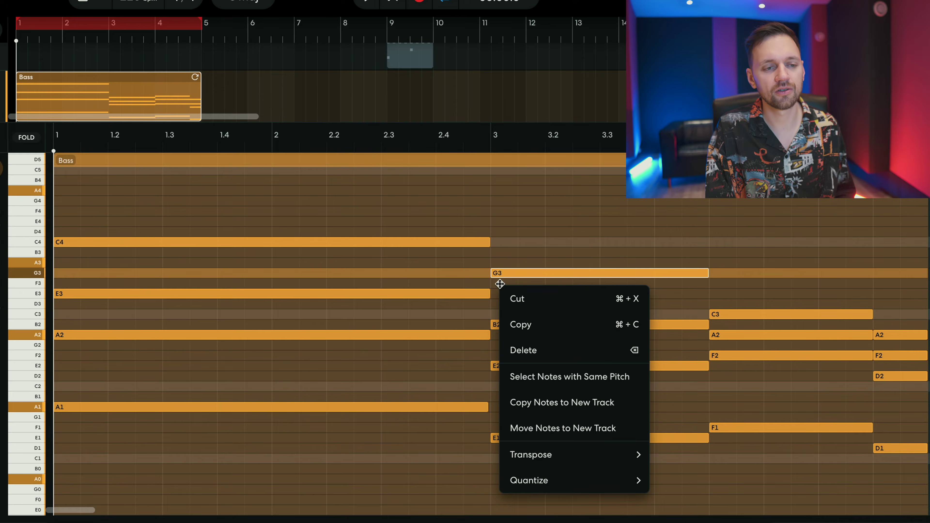
{"action": "left_click", "coordinate": [506, 262]}
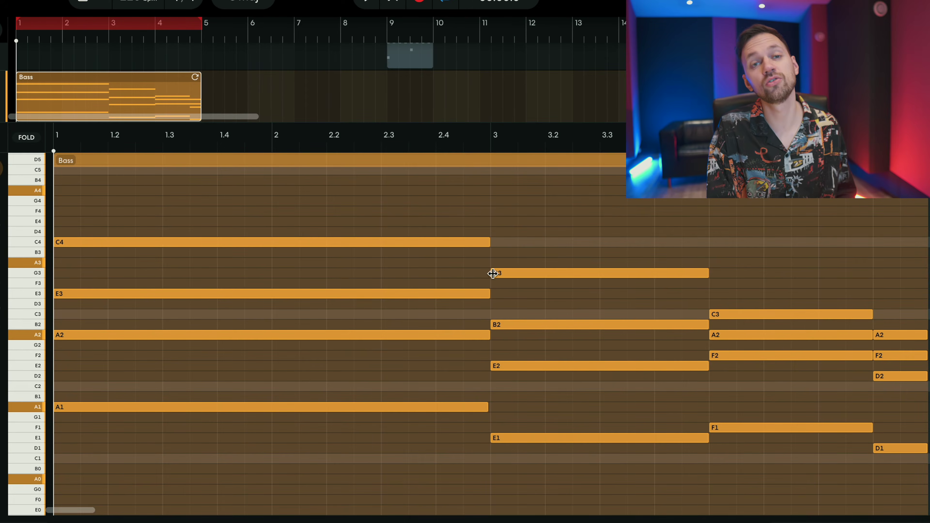
{"action": "key", "text": "space"}
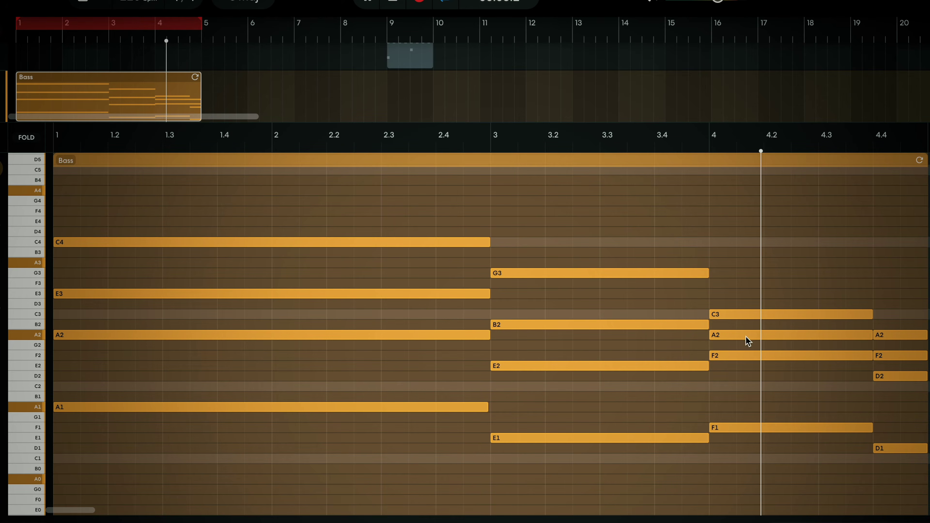
{"action": "key", "text": "space"}
Raise the bar 4 chord's A2 to A3 and the final chord's F2 to F3, and play the progression back
{"action": "left_click_drag", "start_coordinate": [727, 334], "coordinate": [722, 267]}
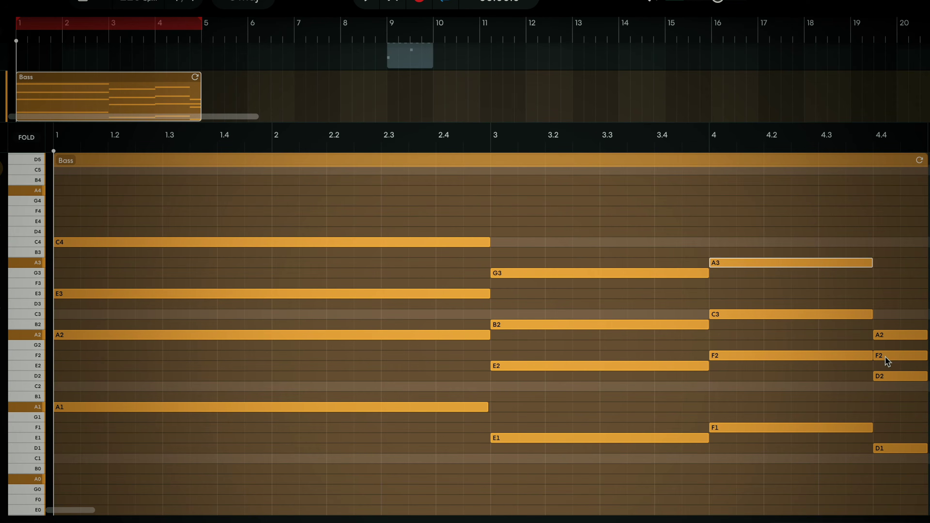
{"action": "left_click_drag", "start_coordinate": [887, 361], "coordinate": [880, 295]}
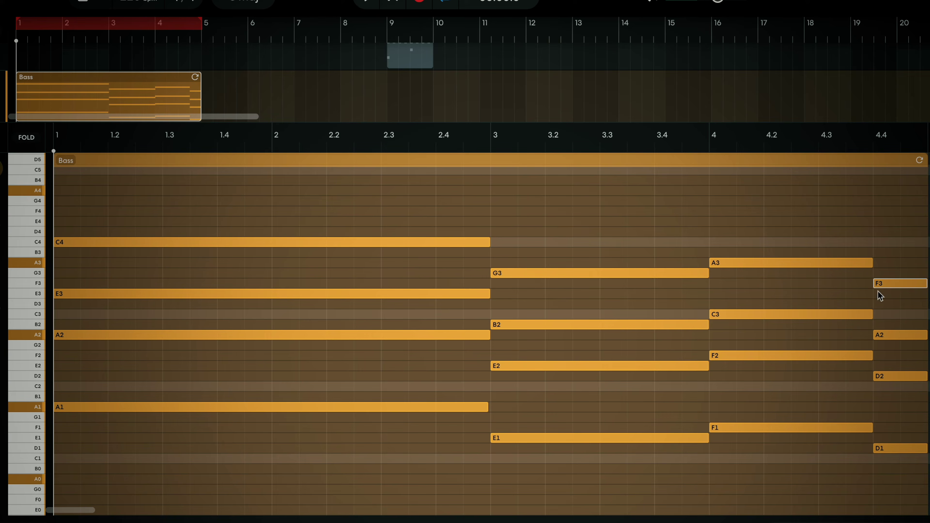
{"action": "key", "text": "space"}
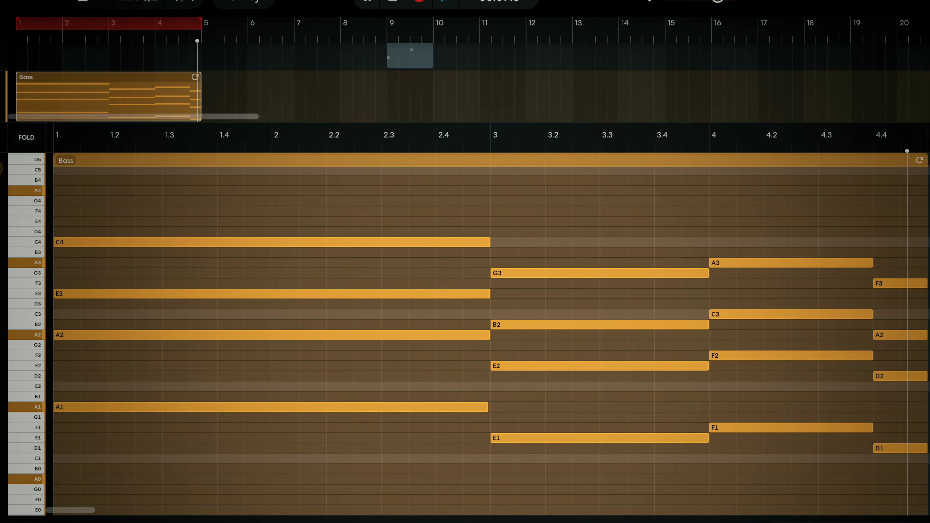
{"action": "key", "text": "space"}
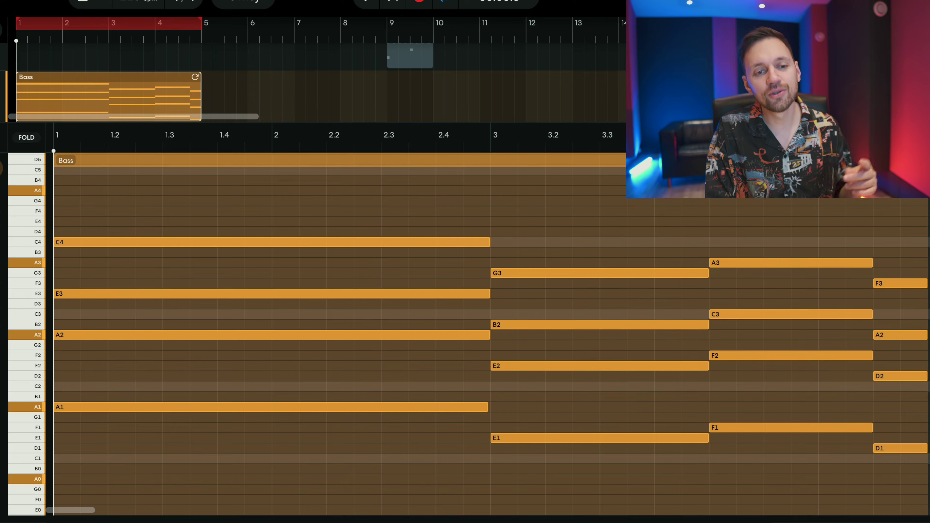
Add an E4 note on top of the bar 4 chord, running from bar 4 to 4.4
{"action": "left_click", "coordinate": [736, 356]}
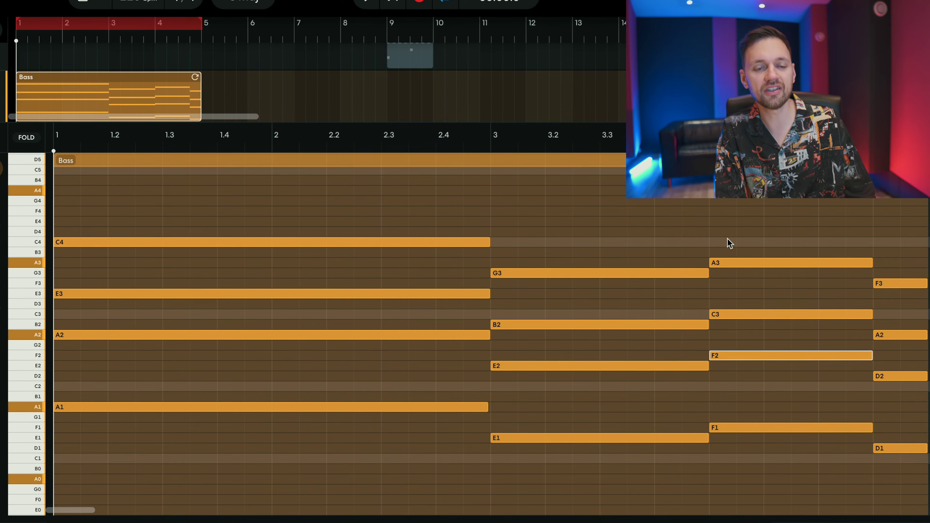
{"action": "left_click", "coordinate": [720, 222]}
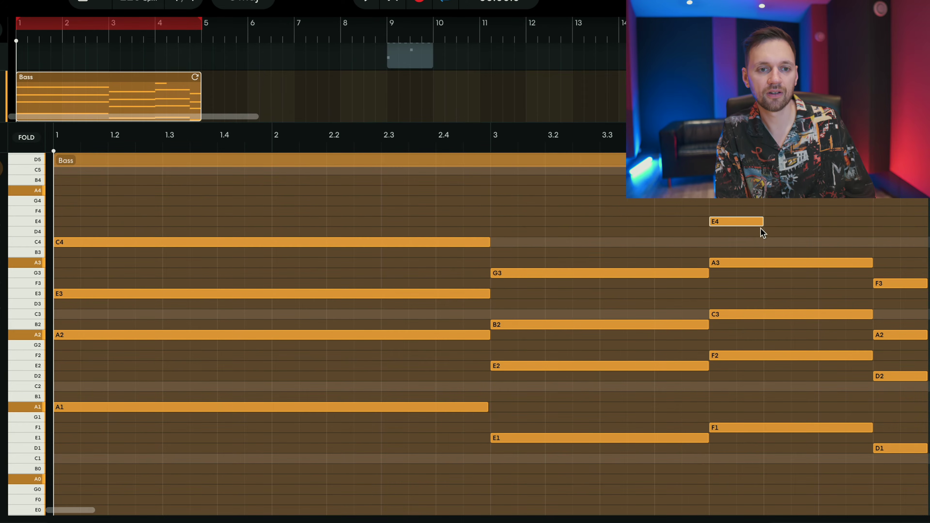
{"action": "left_click_drag", "start_coordinate": [763, 221], "coordinate": [871, 225]}
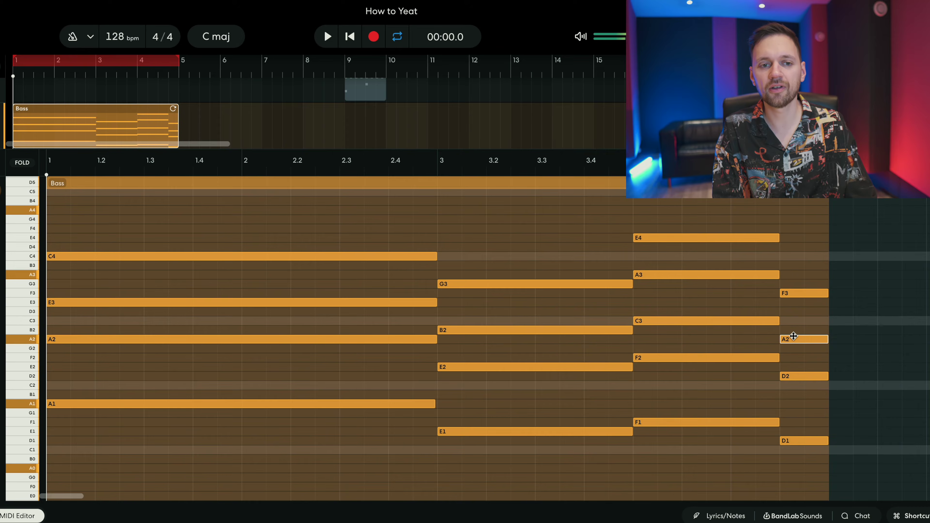
Move the A2 note of the final chord at 4.4 up an octave to A3 and play it back
{"action": "left_click_drag", "start_coordinate": [888, 307], "coordinate": [888, 297]}
{"action": "left_click_drag", "start_coordinate": [794, 321], "coordinate": [793, 266]}
{"action": "key", "text": "space"}
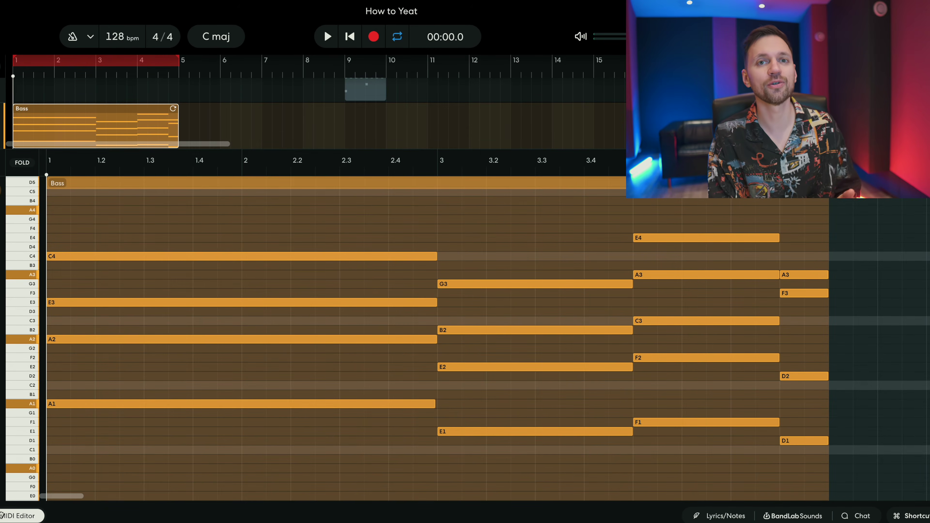
Move the Chords region to bar 5 on the new chord track and extend the loop range to bar 9
{"action": "left_click", "coordinate": [3, 516]}
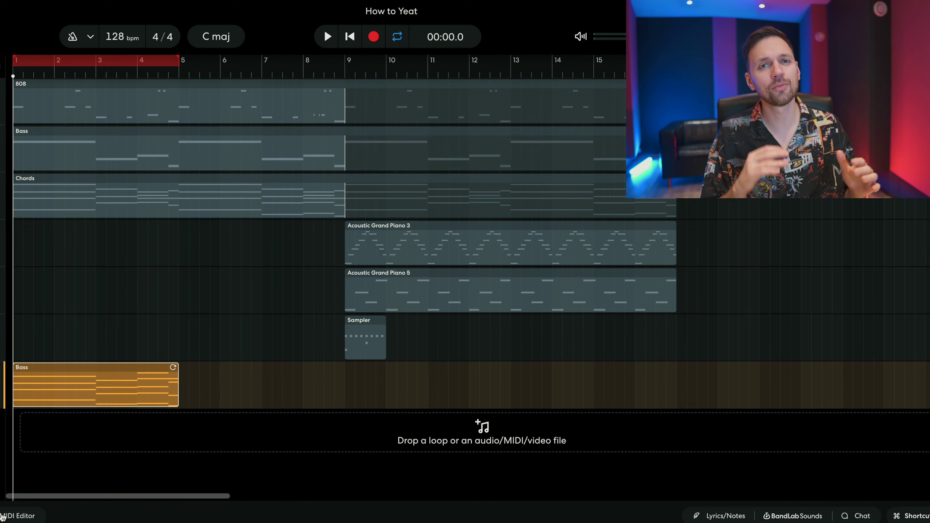
{"action": "left_click_drag", "start_coordinate": [44, 195], "coordinate": [211, 412]}
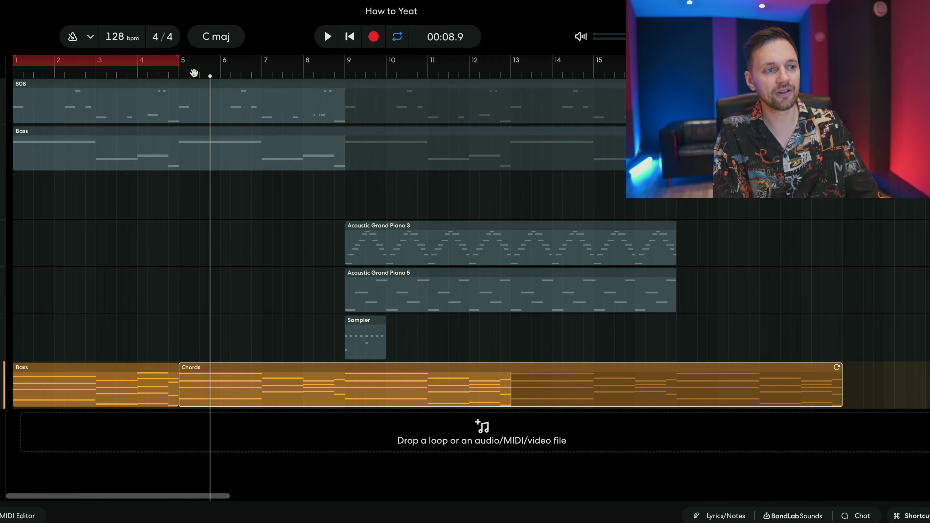
{"action": "left_click_drag", "start_coordinate": [179, 60], "coordinate": [320, 74]}
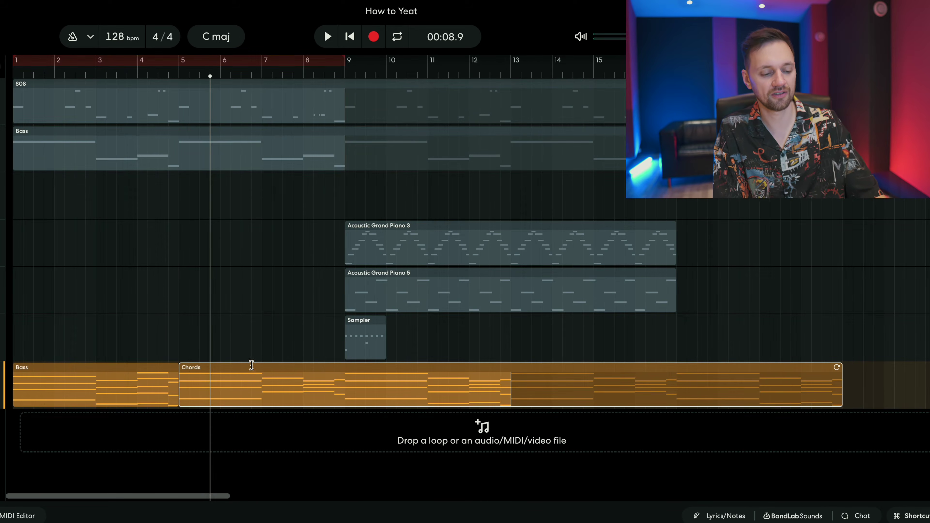
{"action": "double_click", "coordinate": [251, 366]}
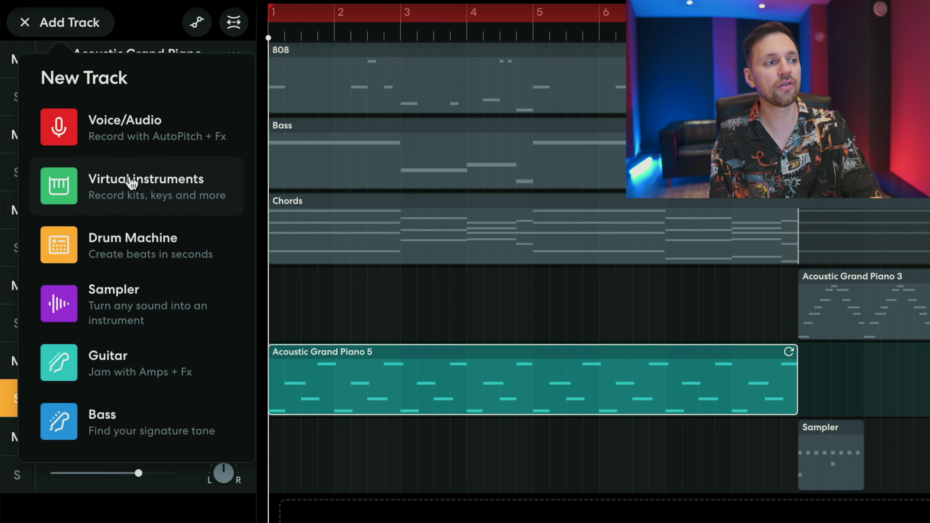
Add a virtual instrument track and load the FM Keys synth after previewing its sound
{"action": "left_click", "coordinate": [131, 182]}
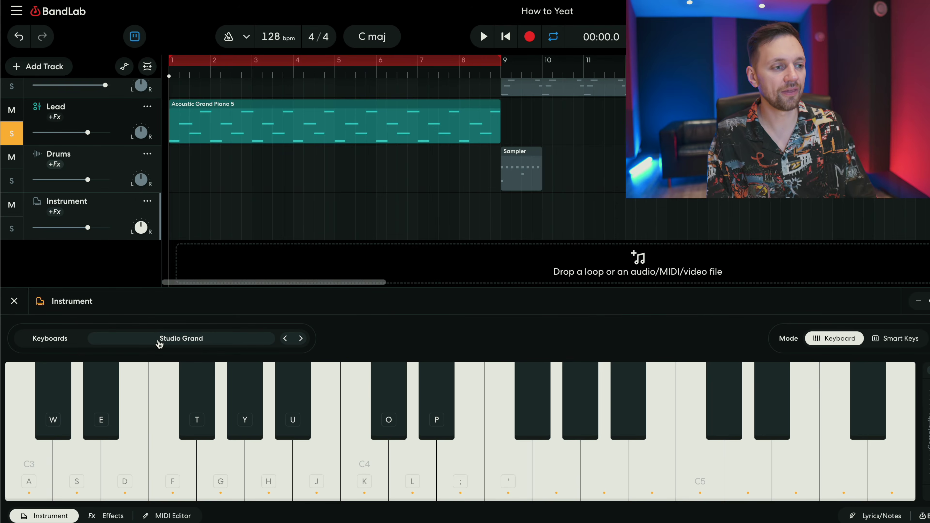
{"action": "left_click", "coordinate": [181, 338]}
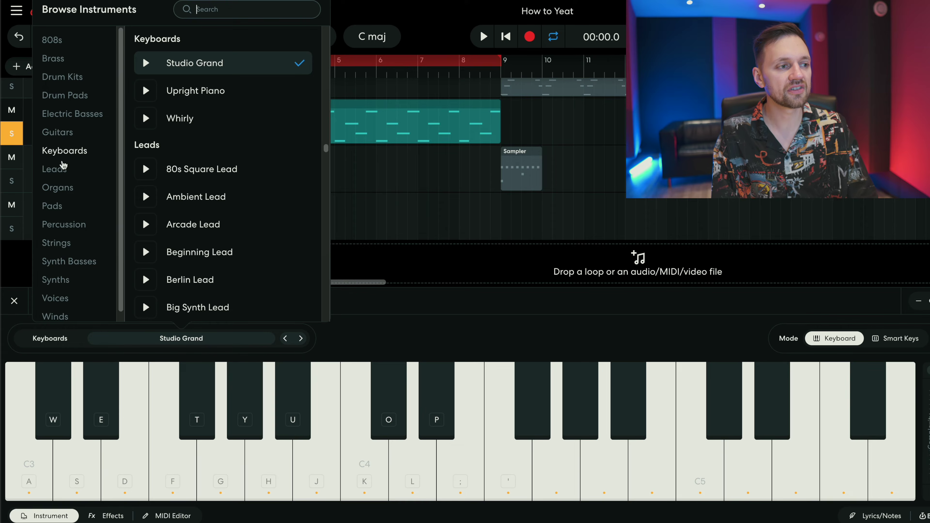
{"action": "scroll", "coordinate": [195, 238], "scroll_direction": "down", "scroll_amount": 3}
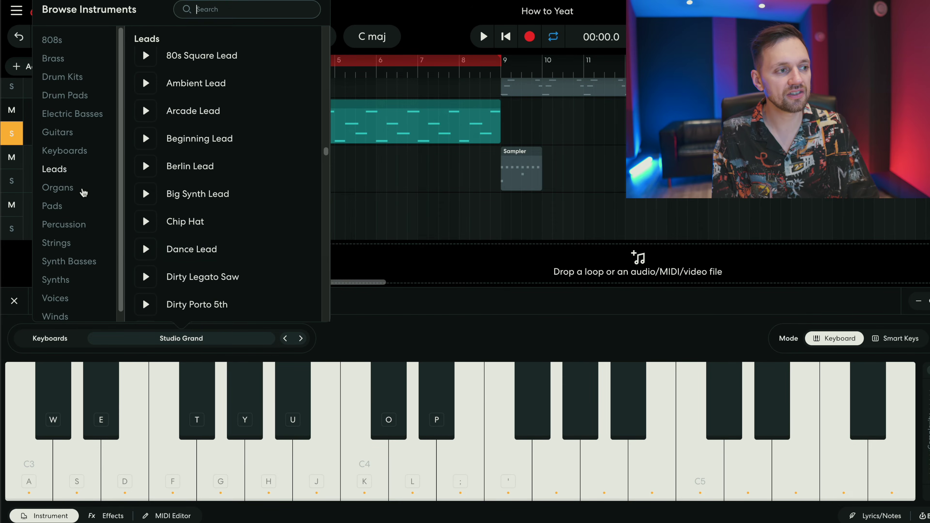
{"action": "left_click", "coordinate": [55, 279]}
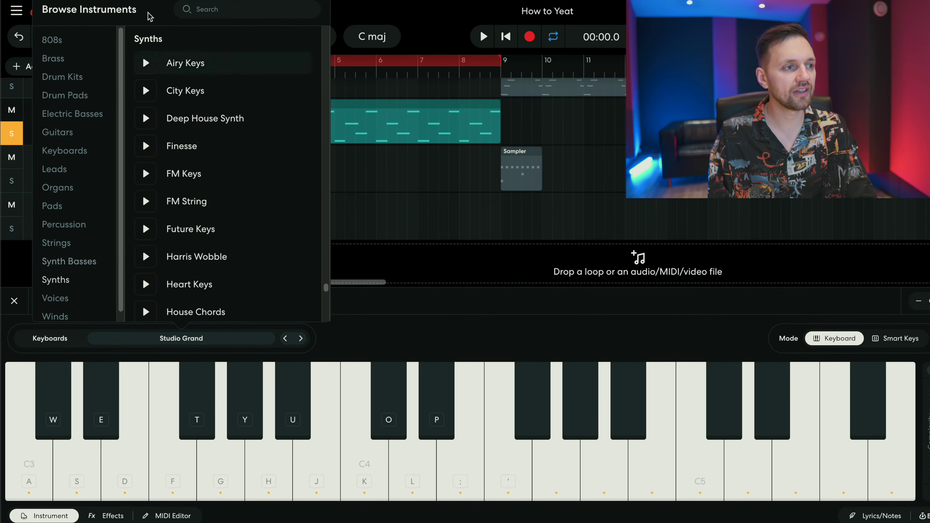
{"action": "left_click", "coordinate": [147, 174]}
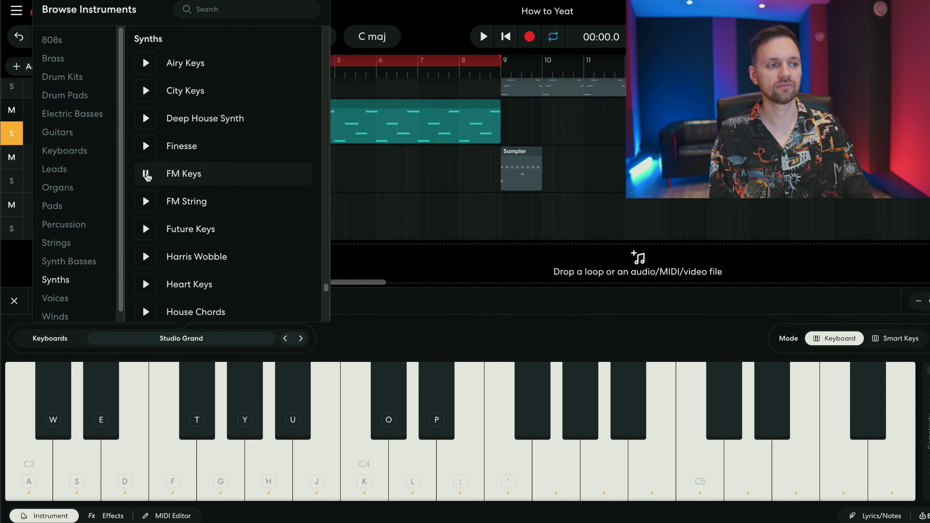
{"action": "left_click", "coordinate": [176, 174]}
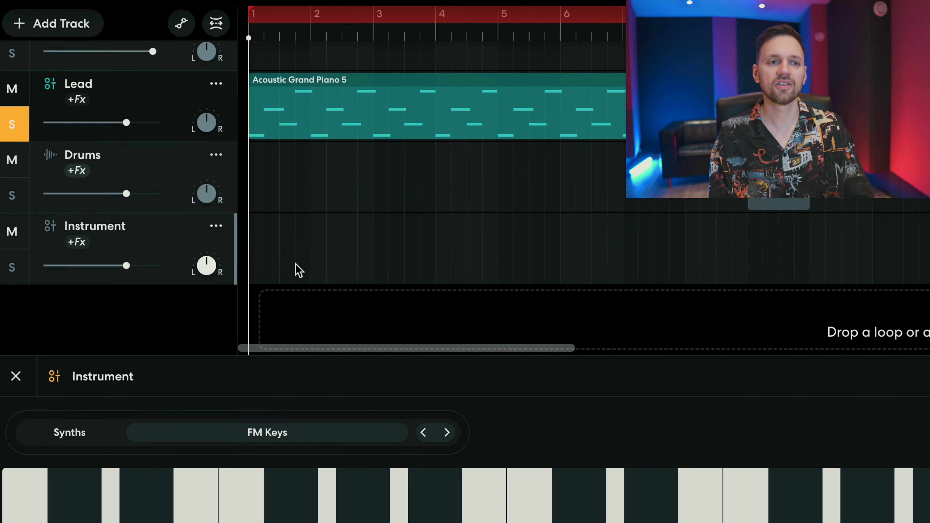
Place a copy of the Chords region at bar 1 on the FM Keys track and turn off solo on the Lead track
{"action": "scroll", "coordinate": [297, 267], "scroll_direction": "up", "scroll_amount": 3}
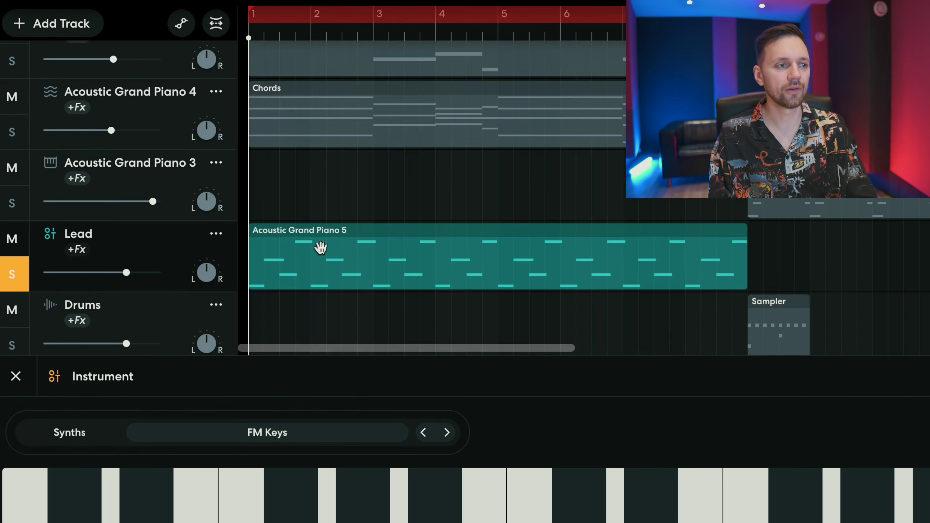
{"action": "left_click", "coordinate": [306, 122]}
{"action": "scroll", "coordinate": [347, 225], "scroll_direction": "down", "scroll_amount": 4}
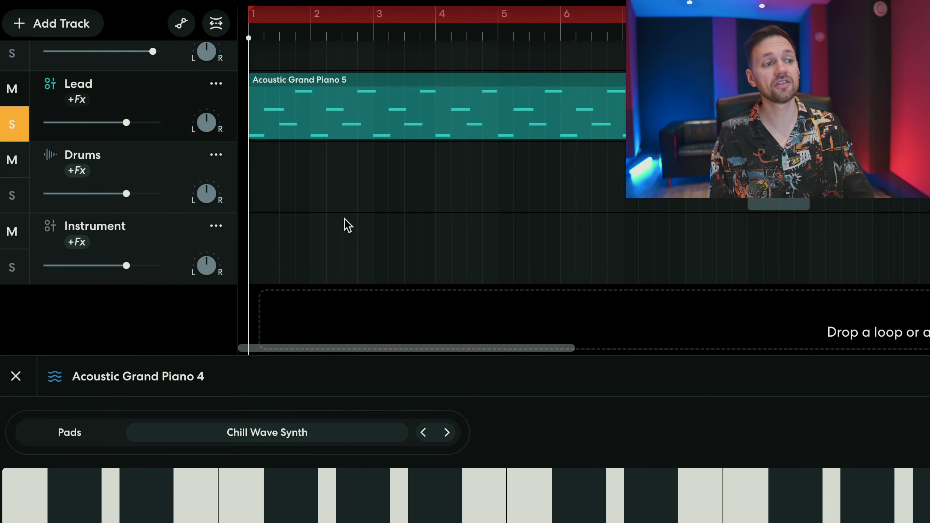
{"action": "left_click", "coordinate": [275, 253]}
{"action": "key", "text": "ctrl+v"}
{"action": "double_click", "coordinate": [307, 228]}
{"action": "left_click_drag", "start_coordinate": [357, 255], "coordinate": [318, 263]}
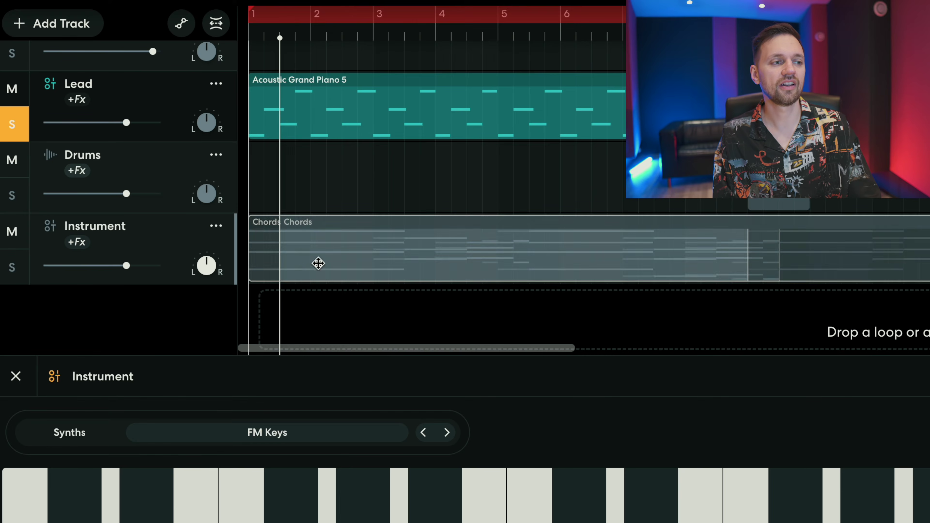
{"action": "left_click", "coordinate": [9, 128]}
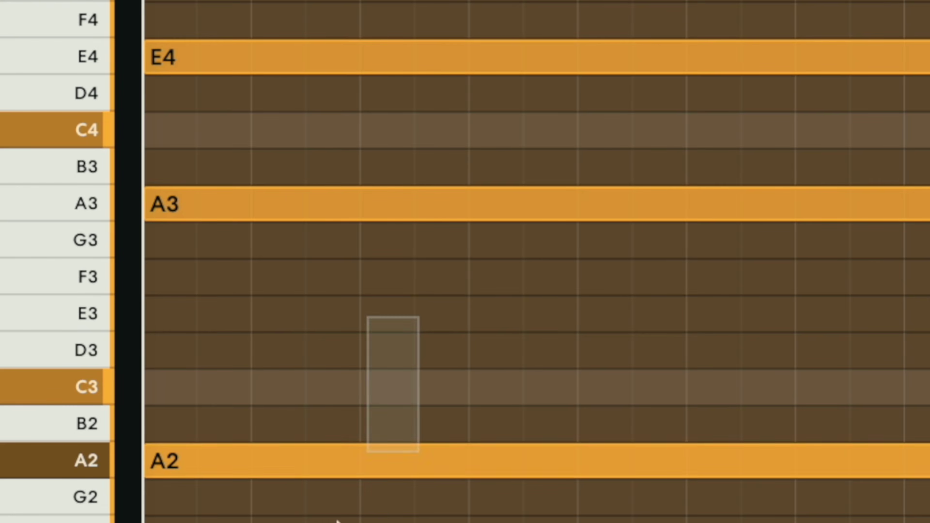
Raise the first chord's A2 note an octave to A3, add a short A5 note at 1.2 and play it back
{"action": "key", "text": "shift+Up"}
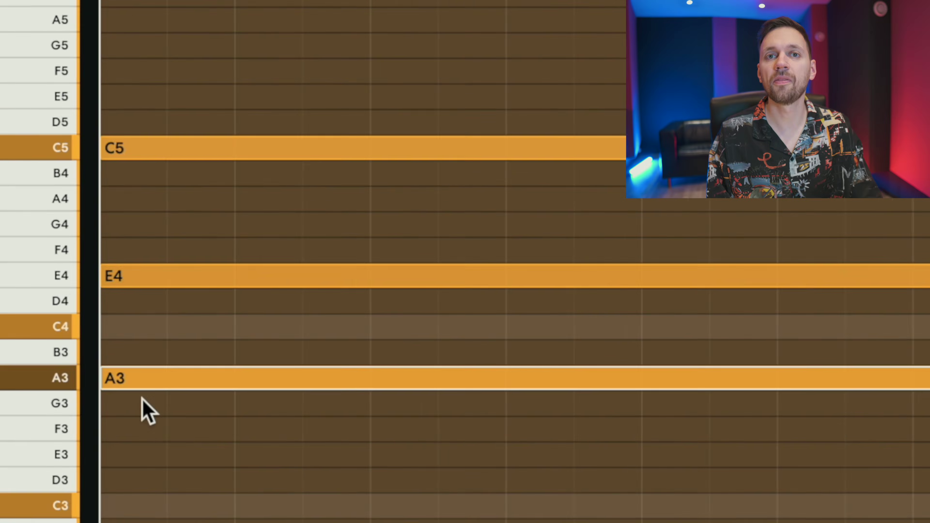
{"action": "left_click", "coordinate": [85, 418]}
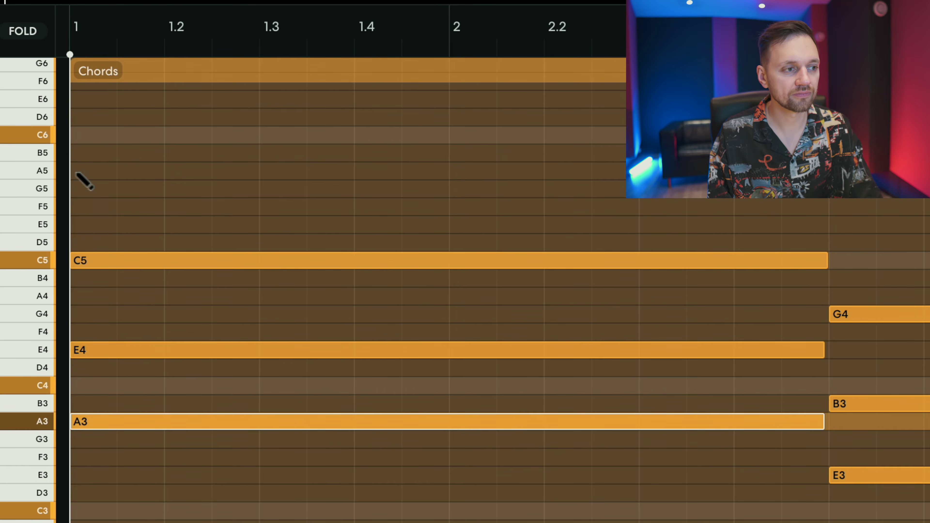
{"action": "left_click", "coordinate": [77, 174]}
{"action": "left_click", "coordinate": [91, 171]}
{"action": "left_click", "coordinate": [97, 172]}
{"action": "left_click_drag", "start_coordinate": [97, 172], "coordinate": [216, 177]}
{"action": "key", "text": "space"}
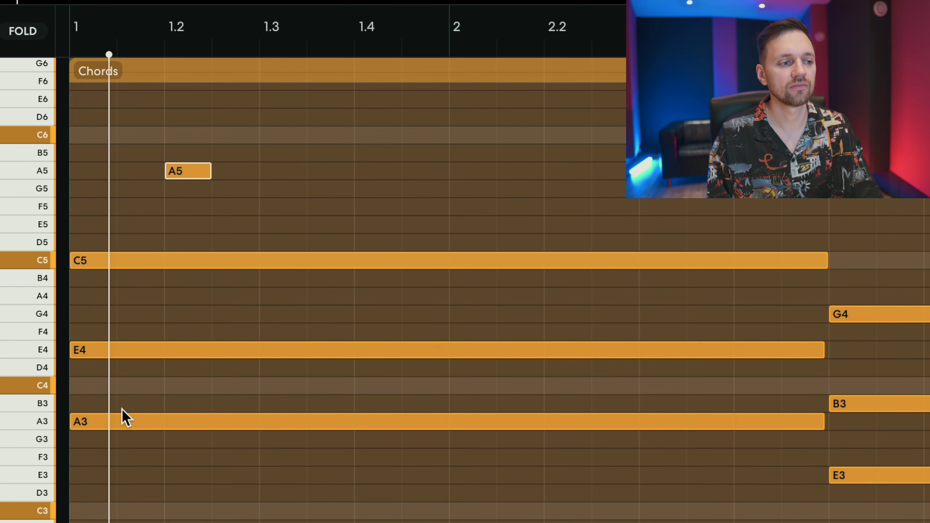
{"action": "key", "text": "space"}
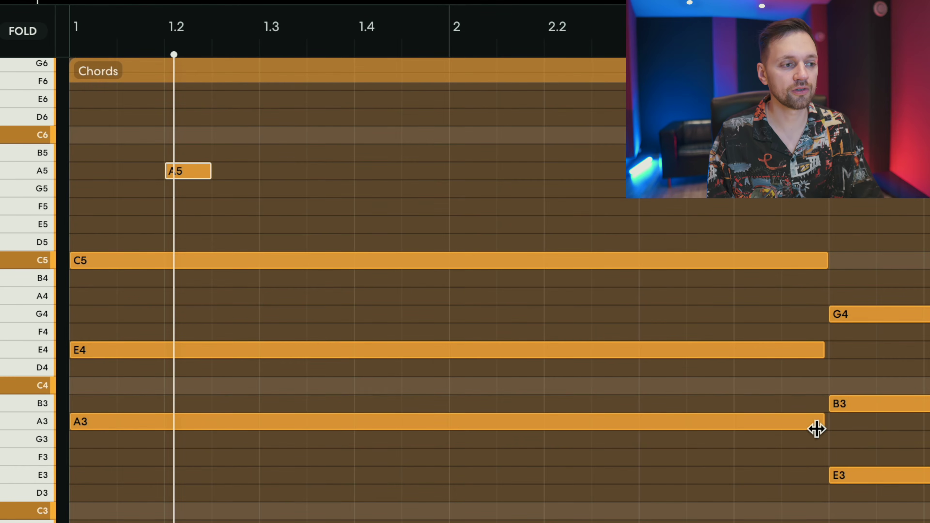
Shorten the A3 note at bar 1 to half a beat, and start the E4 at 1.3 and the C5 at 1.4
{"action": "left_click_drag", "start_coordinate": [816, 429], "coordinate": [185, 472]}
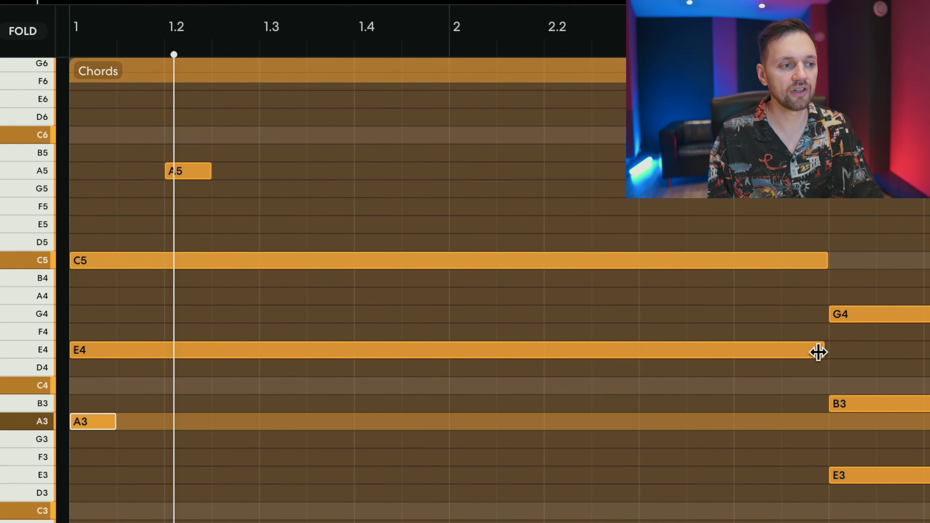
{"action": "left_click_drag", "start_coordinate": [71, 348], "coordinate": [206, 371]}
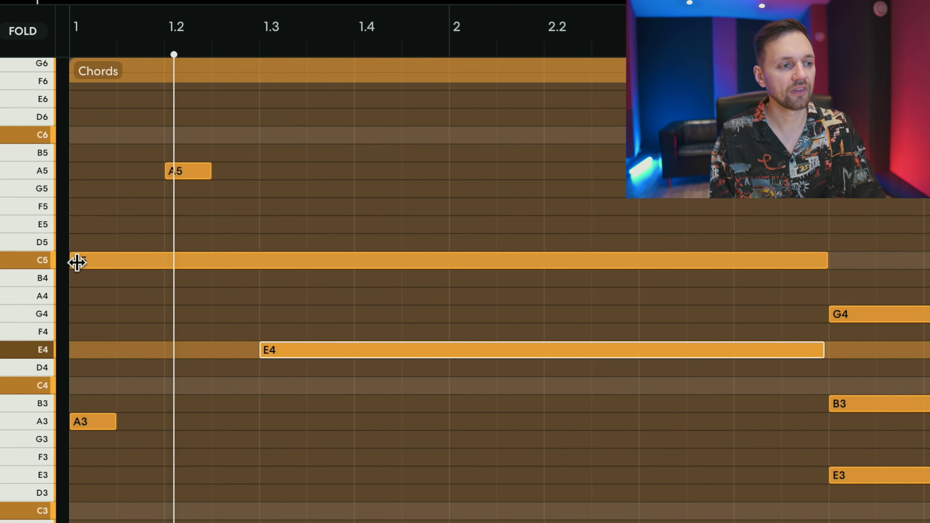
{"action": "left_click_drag", "start_coordinate": [77, 262], "coordinate": [255, 275]}
{"action": "left_click", "coordinate": [376, 203]}
{"action": "key", "text": "space"}
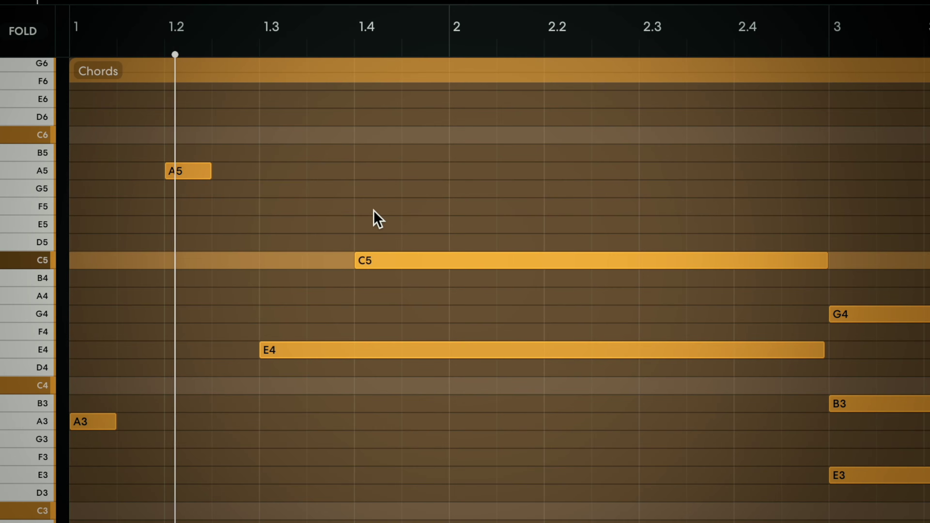
{"action": "key", "text": "space"}
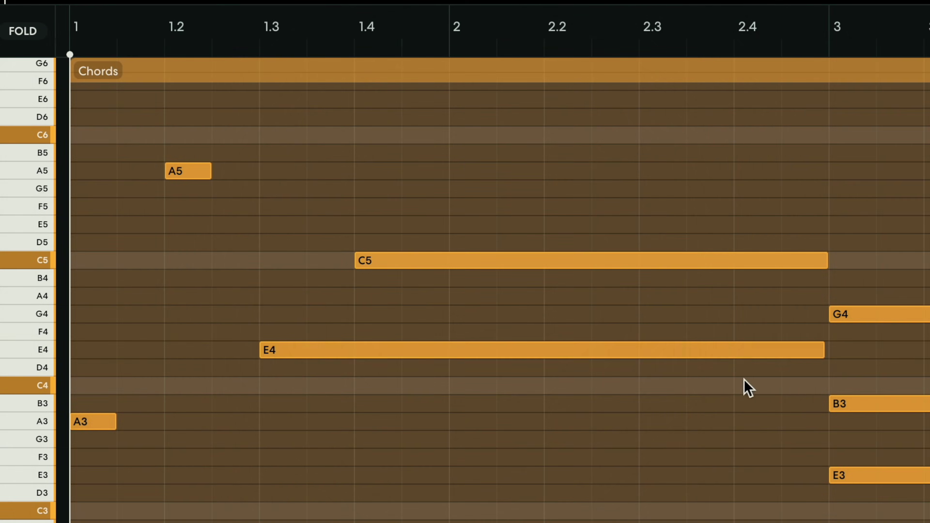
Shorten the E4 note at 1.3 and the C5 note at 1.4 to half a beat each and play the pattern
{"action": "left_click_drag", "start_coordinate": [822, 350], "coordinate": [300, 352]}
{"action": "left_click_drag", "start_coordinate": [825, 261], "coordinate": [409, 303]}
{"action": "left_click", "coordinate": [383, 425]}
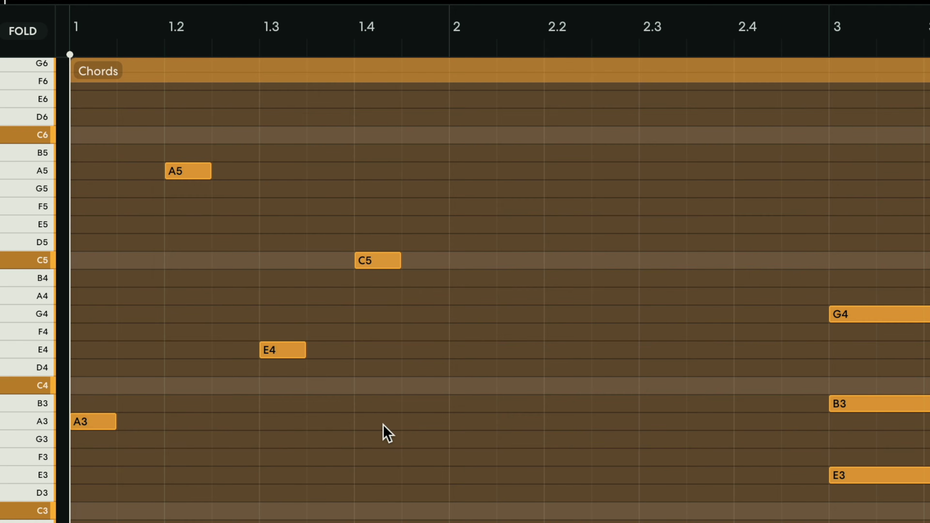
{"action": "key", "text": "space"}
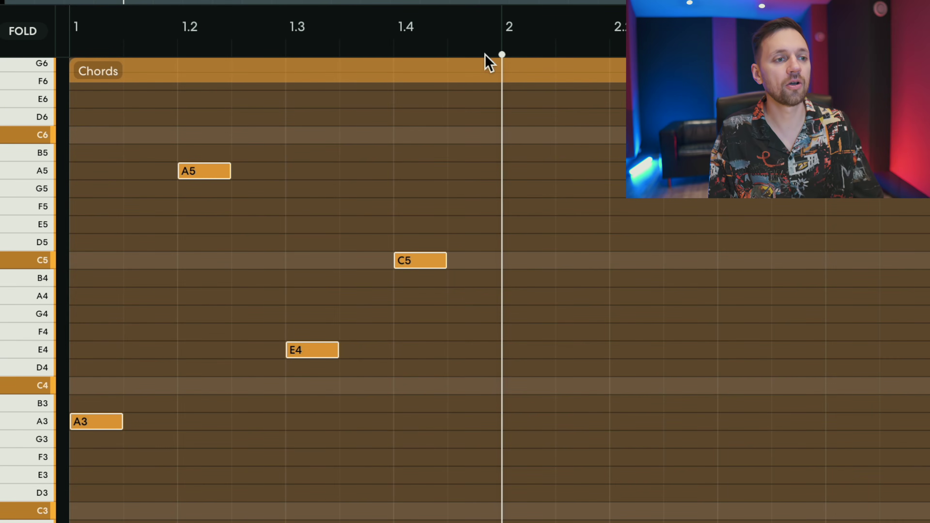
Duplicate the four-note arpeggio from bar 1 to bar 2 and play it back
{"action": "left_click", "coordinate": [412, 45]}
{"action": "left_click", "coordinate": [501, 39]}
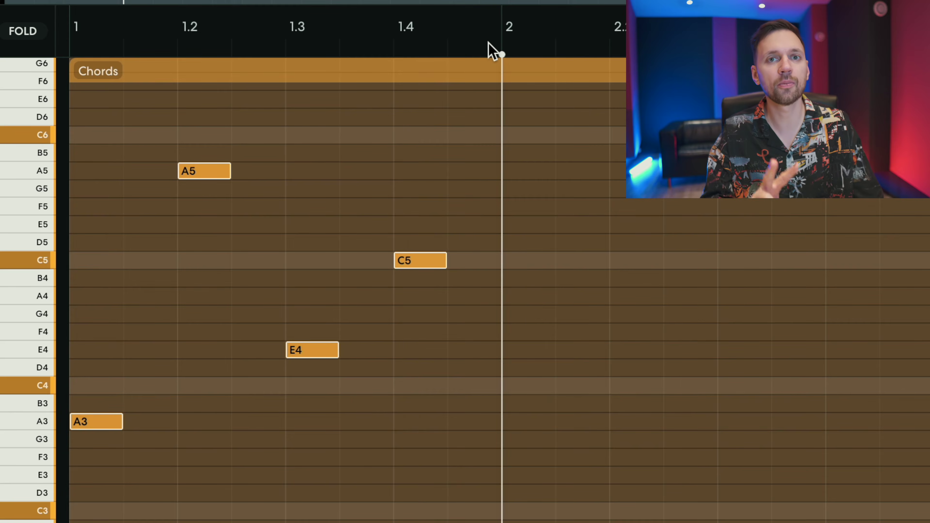
{"action": "key", "text": "ctrl+d"}
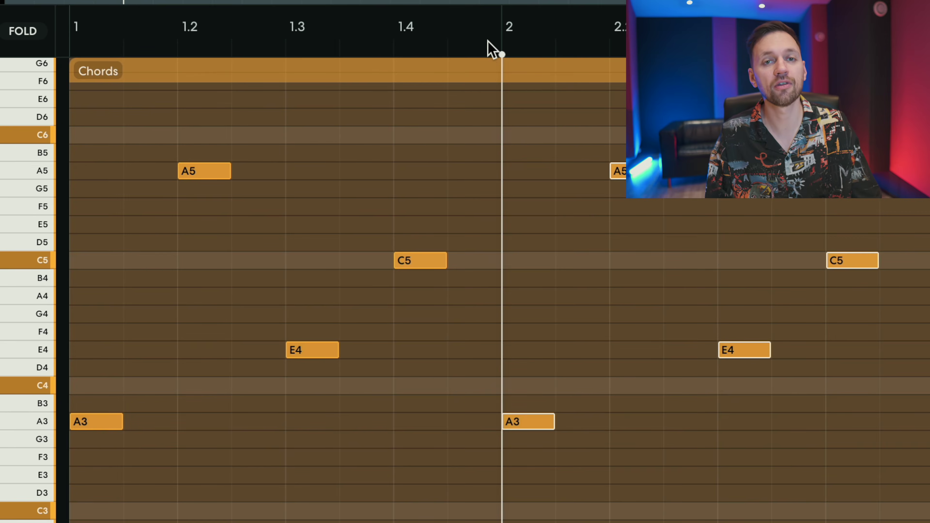
{"action": "key", "text": "space"}
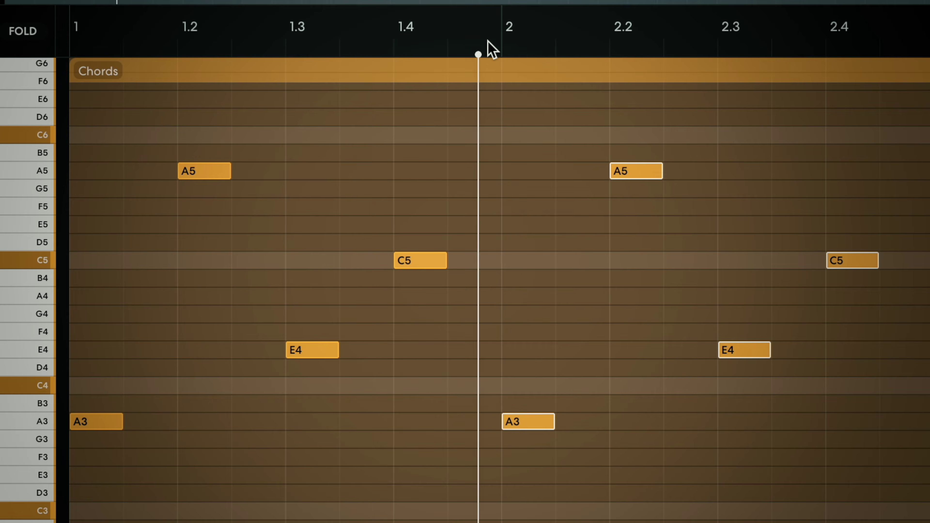
{"action": "key", "text": "space"}
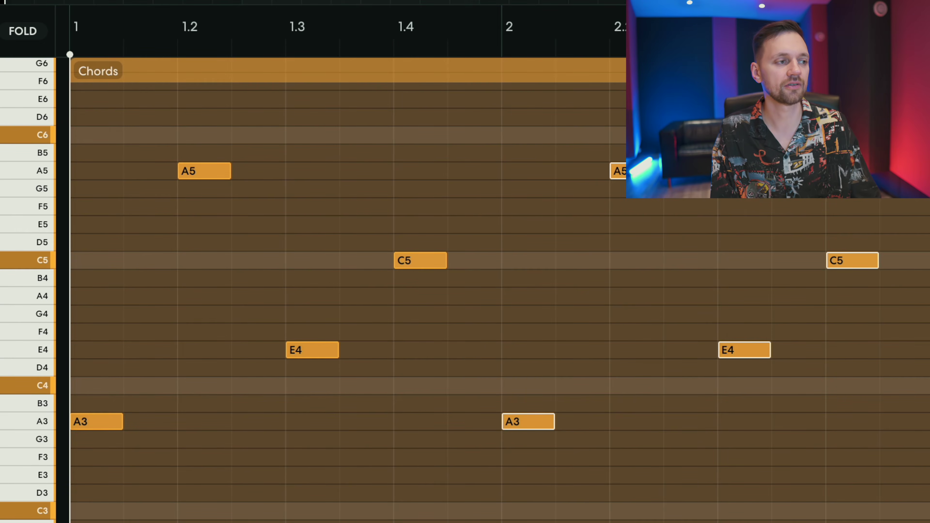
{"action": "key", "text": "space"}
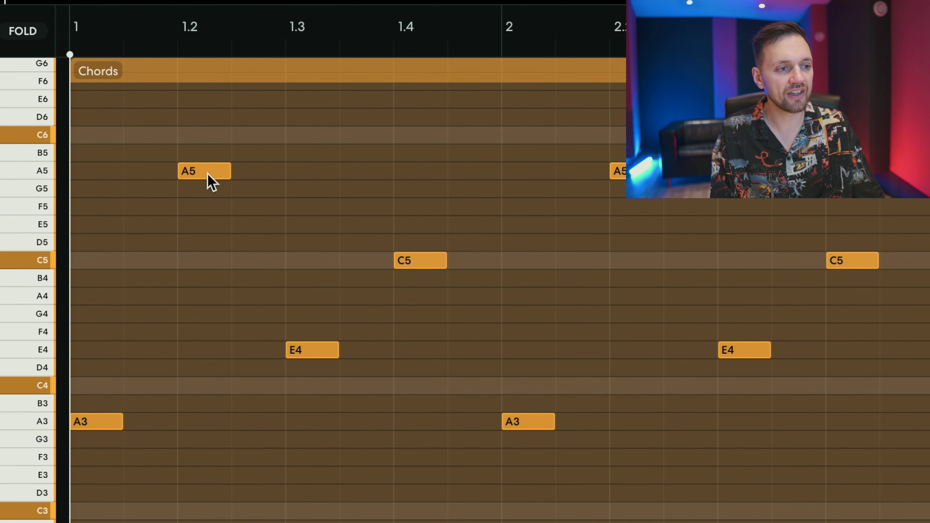
Swap the pitches in bar 1 so E4 plays at 1.2 and A5 at 1.3, and listen to it
{"action": "left_click_drag", "start_coordinate": [204, 172], "coordinate": [212, 350]}
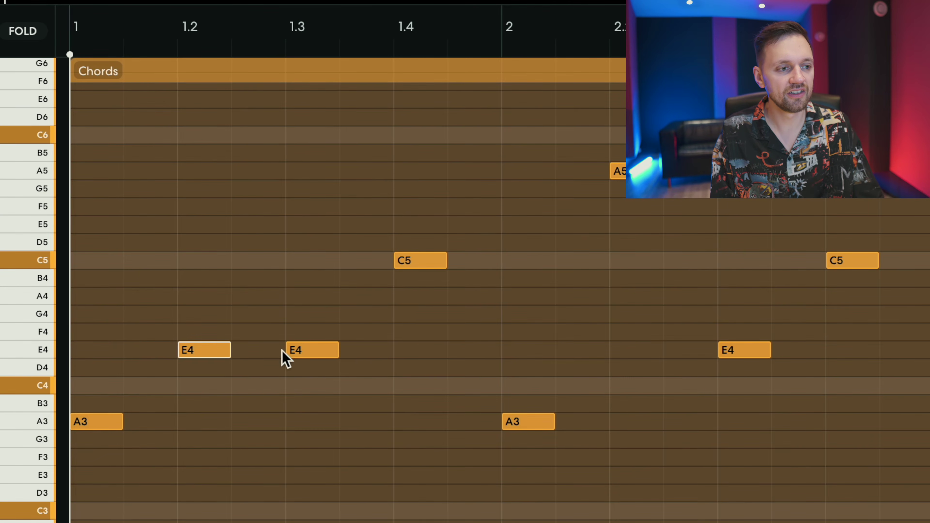
{"action": "left_click_drag", "start_coordinate": [321, 352], "coordinate": [322, 172]}
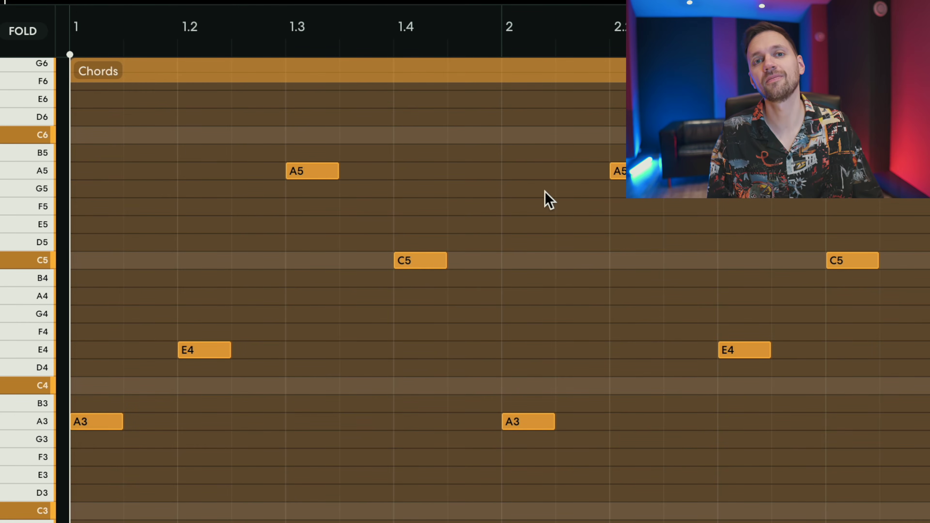
{"action": "key", "text": "space"}
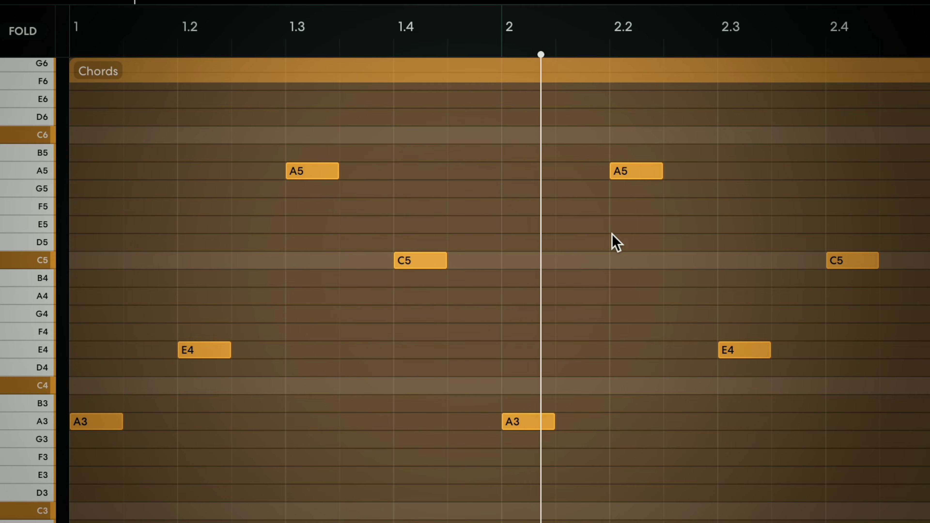
{"action": "key", "text": "space"}
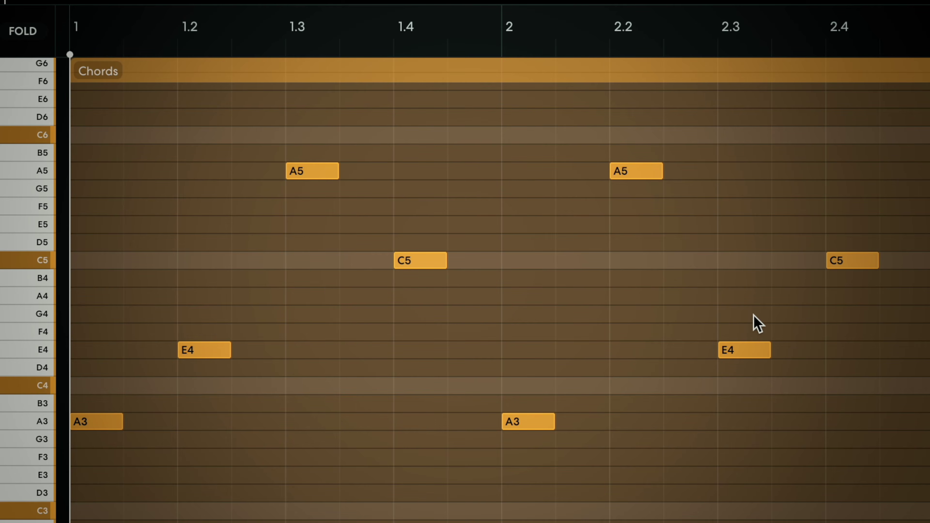
Move the note at 2.2 to C5 and the note at 2.3 to A5, and play back the variation
{"action": "left_click_drag", "start_coordinate": [622, 179], "coordinate": [623, 272]}
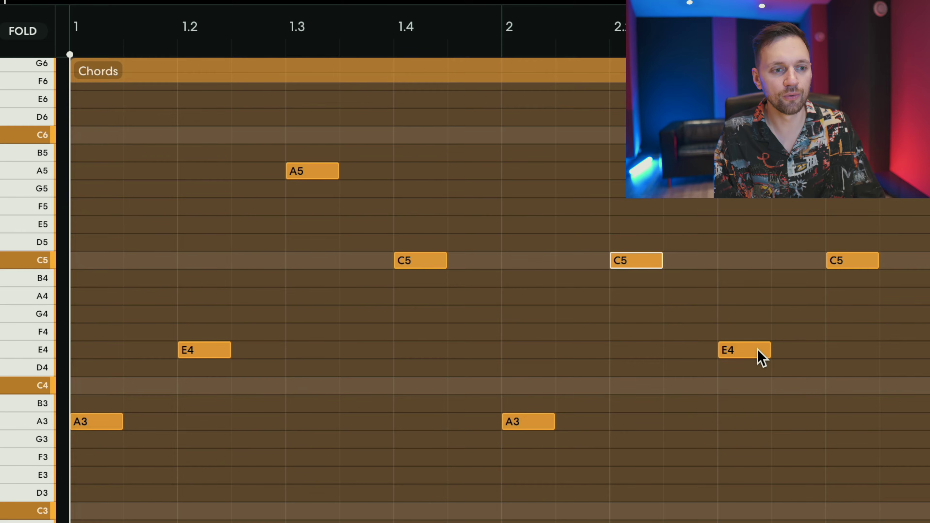
{"action": "left_click_drag", "start_coordinate": [755, 349], "coordinate": [751, 135]}
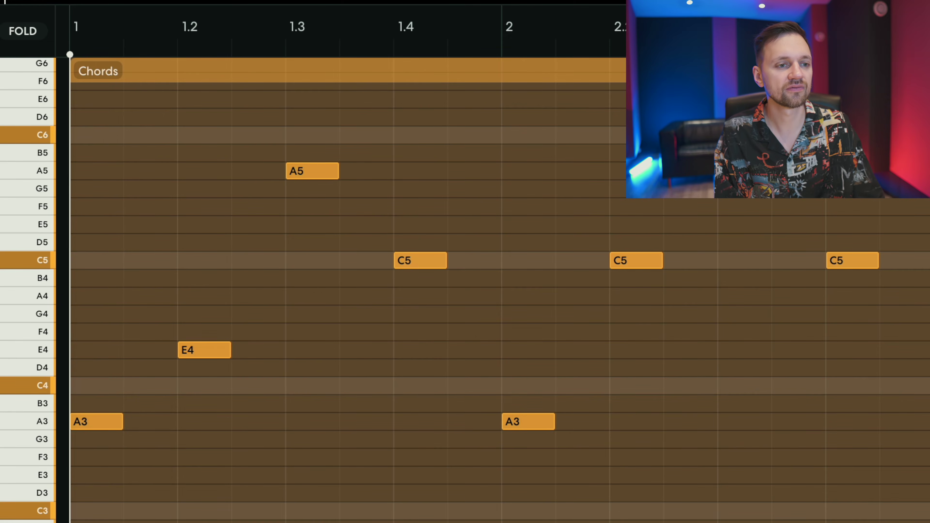
{"action": "key", "text": "space"}
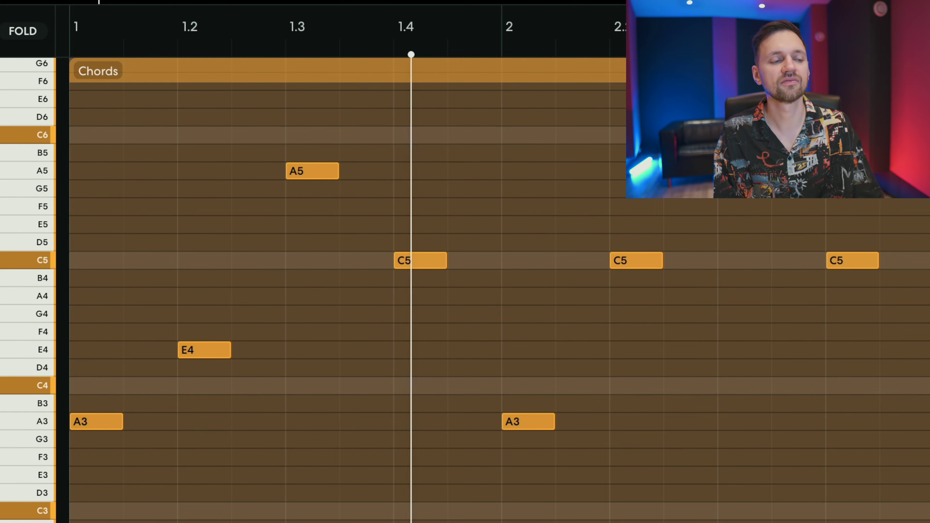
{"action": "key", "text": "space"}
{"action": "key", "text": "space"}
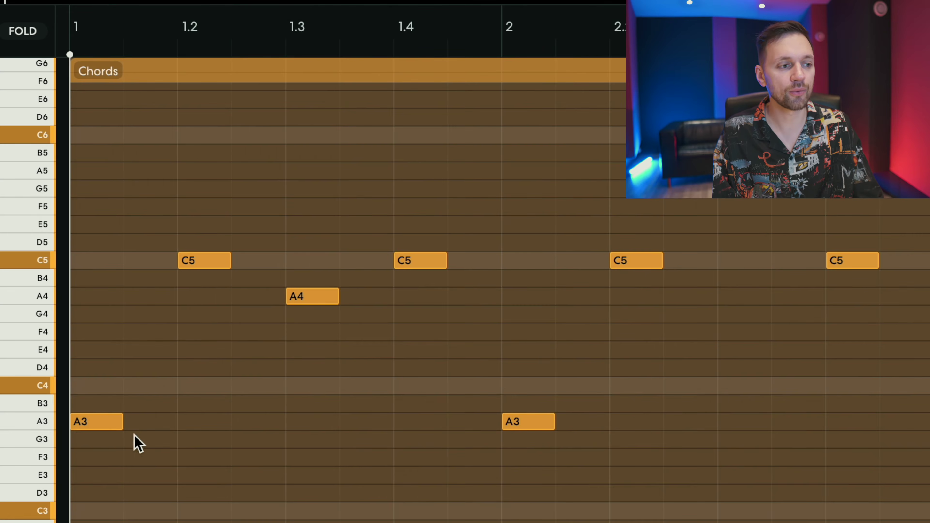
Set the bar 1 arpeggio notes to E4 at 1.2, C4 at 1.3 and A4 at 1.4, and play it back
{"action": "left_click", "coordinate": [67, 429]}
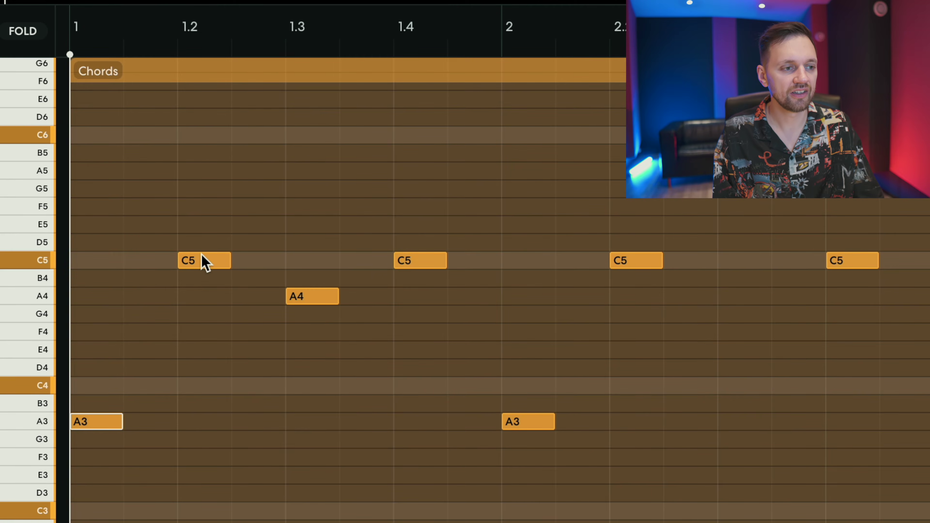
{"action": "left_click_drag", "start_coordinate": [201, 257], "coordinate": [193, 363]}
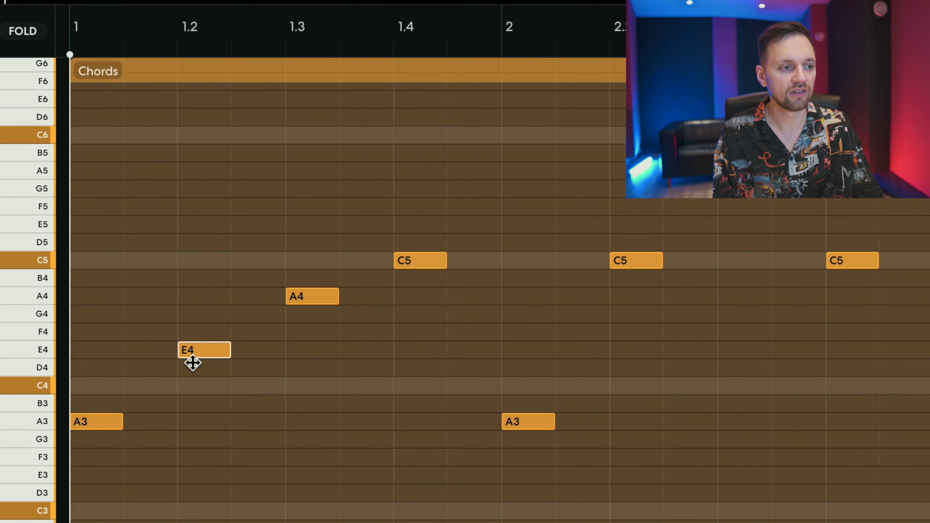
{"action": "left_click_drag", "start_coordinate": [310, 300], "coordinate": [312, 408]}
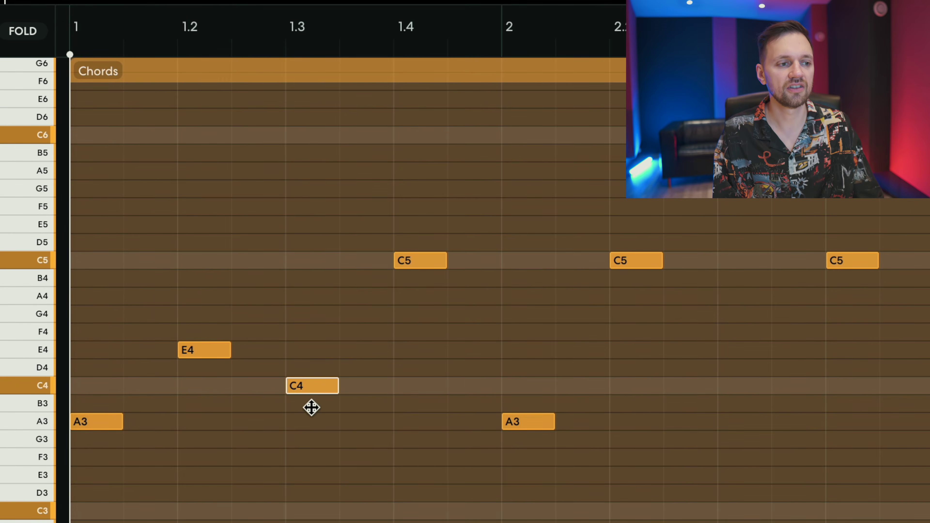
{"action": "left_click_drag", "start_coordinate": [410, 266], "coordinate": [409, 309]}
{"action": "key", "text": "space"}
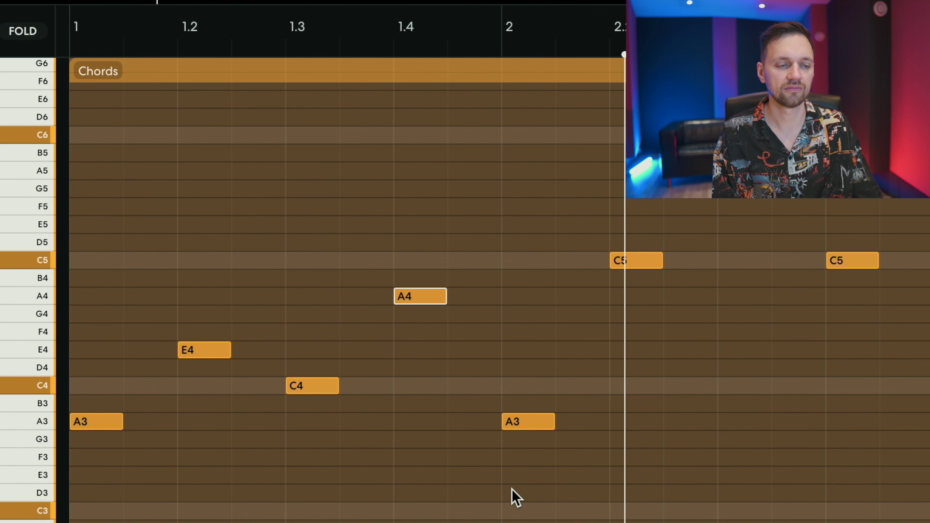
{"action": "key", "text": "space"}
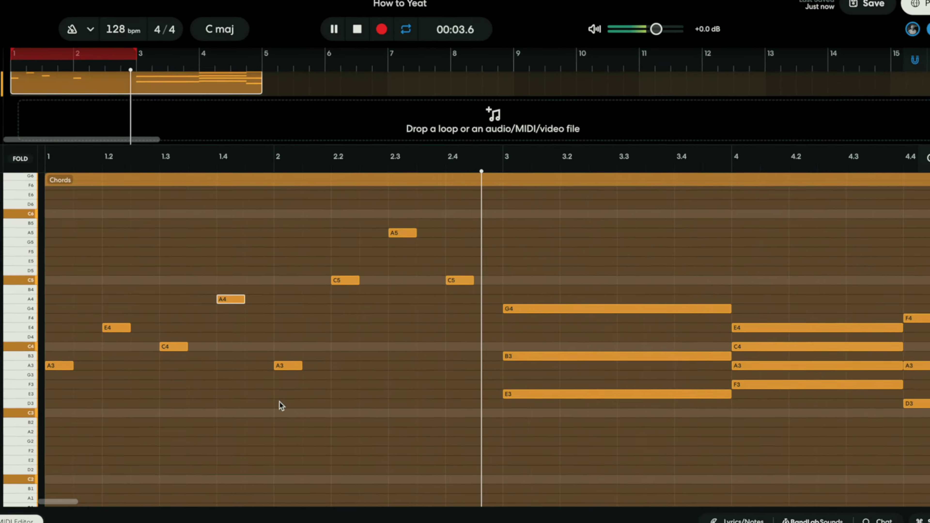
Replace the four notes in bar 2 with a copy of the bar 1 arpeggio and play it back
{"action": "left_click_drag", "start_coordinate": [492, 491], "coordinate": [807, 176]}
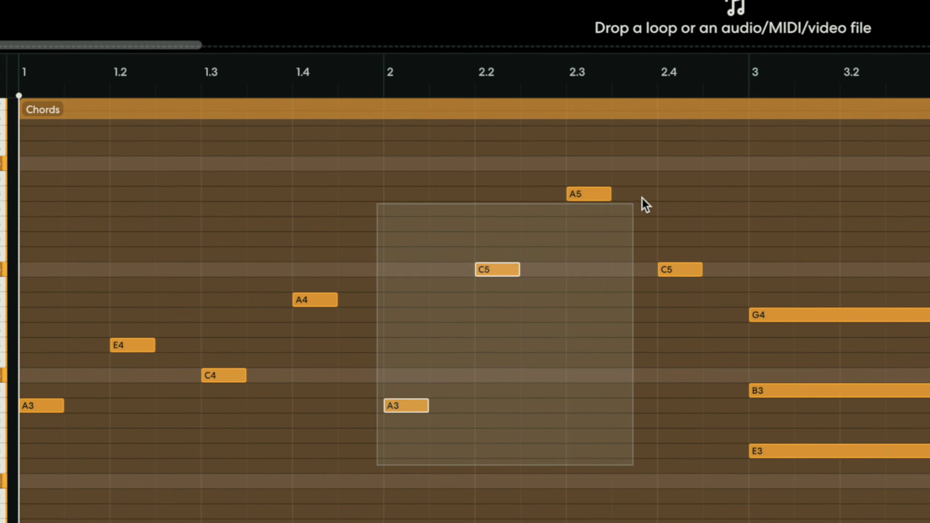
{"action": "left_click_drag", "start_coordinate": [645, 205], "coordinate": [714, 183]}
{"action": "key", "text": "Delete"}
{"action": "left_click_drag", "start_coordinate": [425, 218], "coordinate": [22, 460]}
{"action": "left_click", "coordinate": [384, 92]}
{"action": "key", "text": "ctrl+v"}
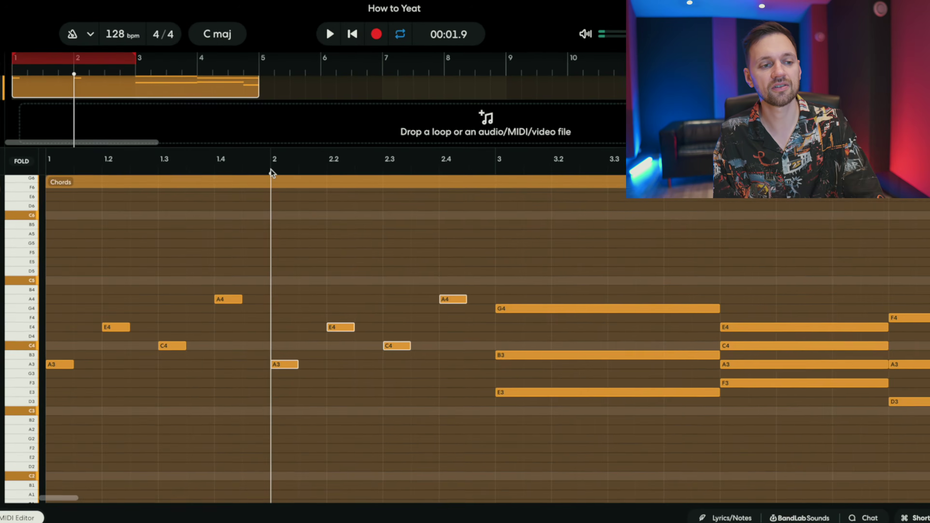
{"action": "key", "text": "space"}
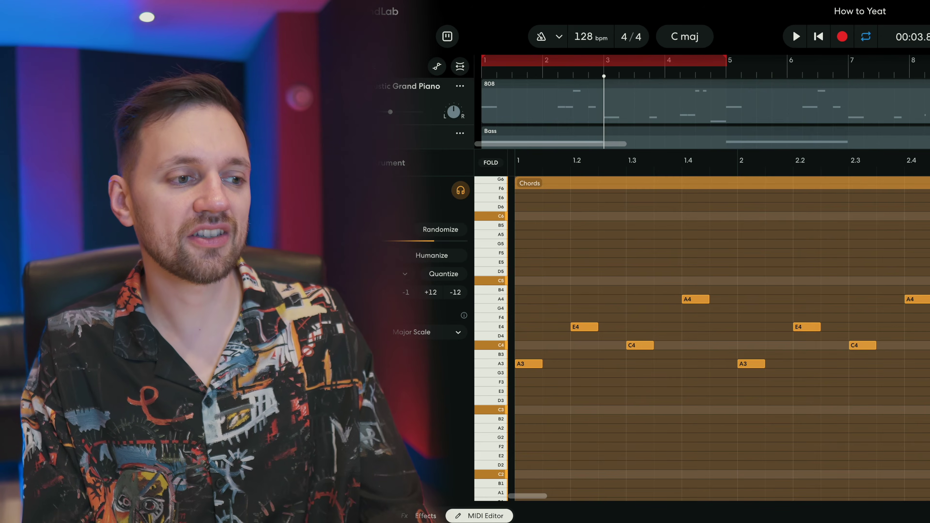
Add a virtual instrument track, search its sounds for "vapo", preview Vapor Lead and load it
{"action": "key", "text": "e"}
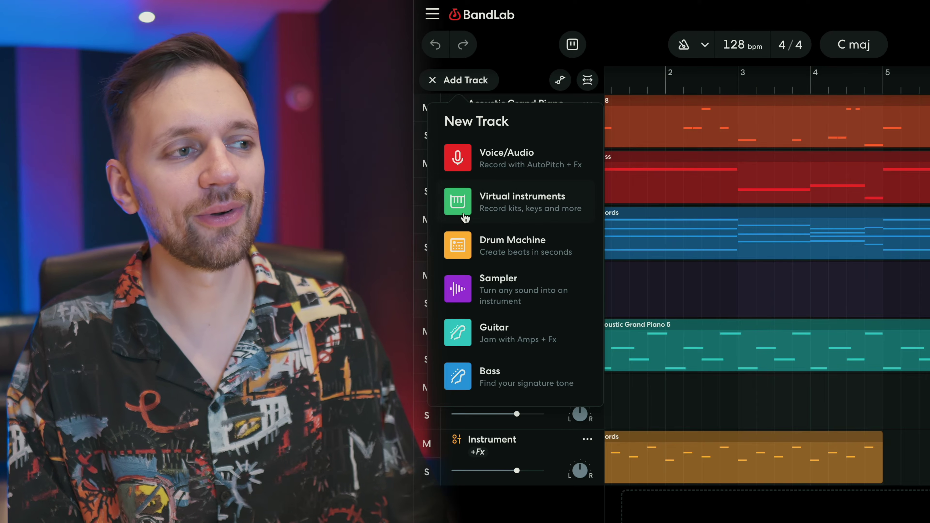
{"action": "left_click", "coordinate": [481, 209]}
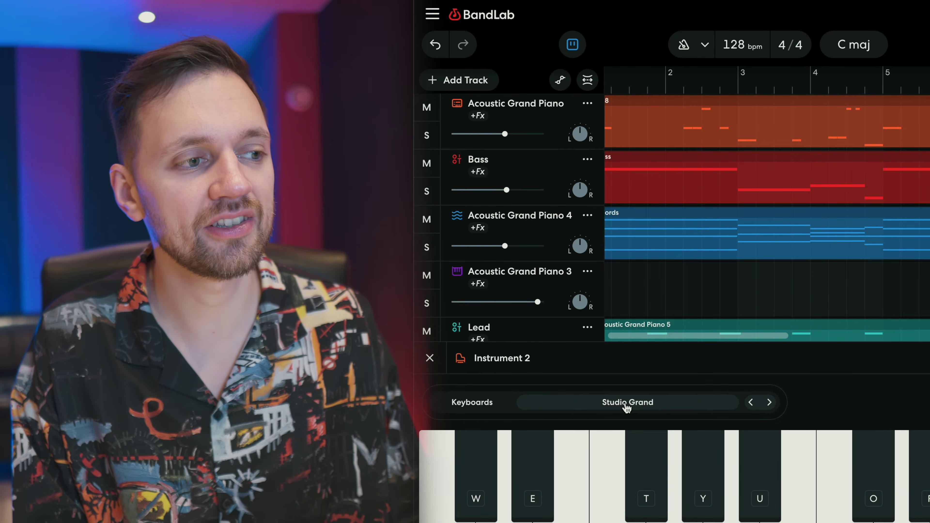
{"action": "left_click", "coordinate": [627, 402]}
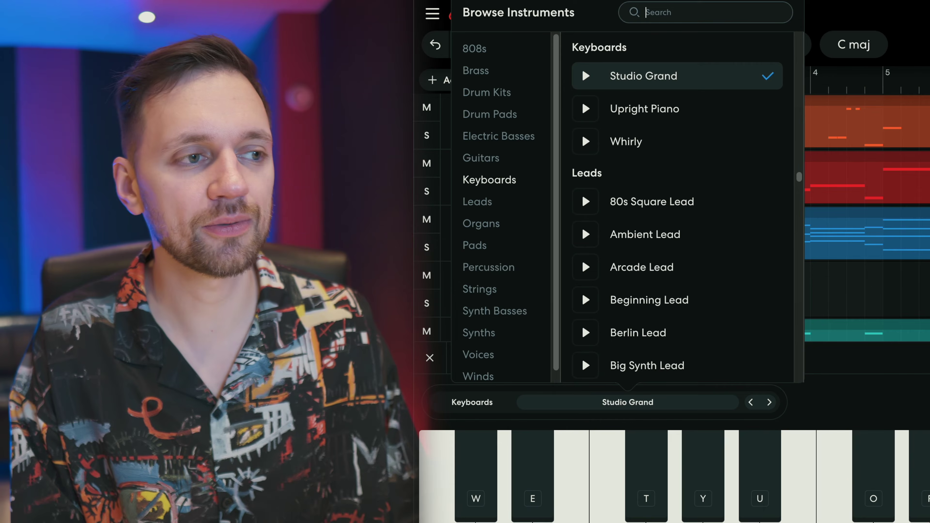
{"action": "left_click", "coordinate": [633, 18]}
{"action": "type", "text": "vapo"}
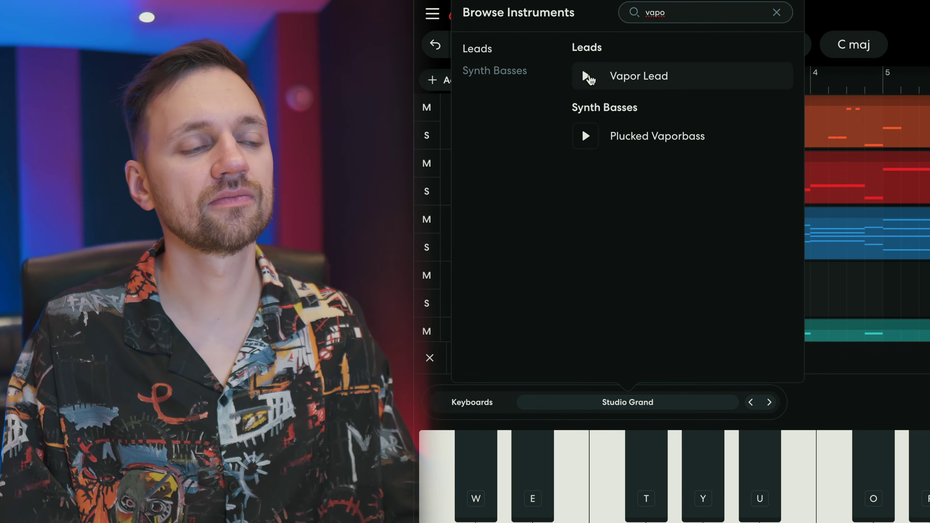
{"action": "left_click", "coordinate": [587, 75]}
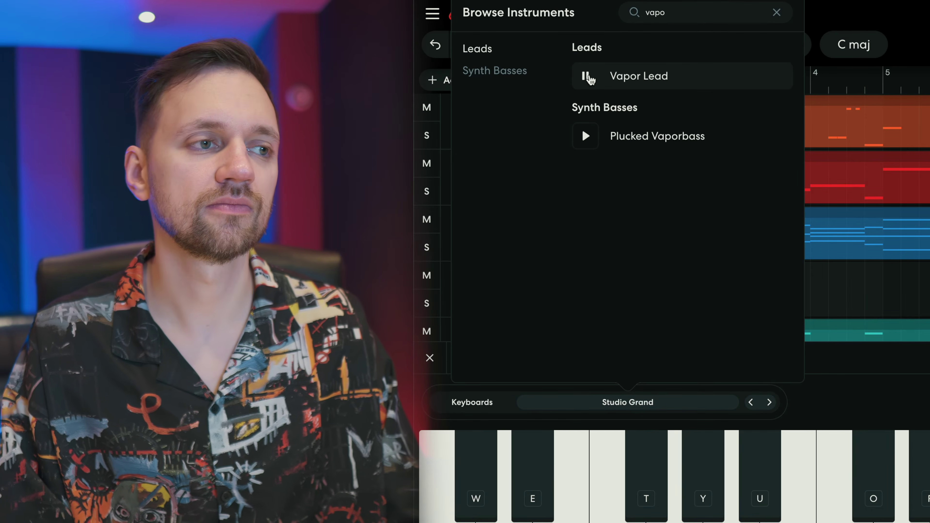
{"action": "left_click", "coordinate": [650, 87]}
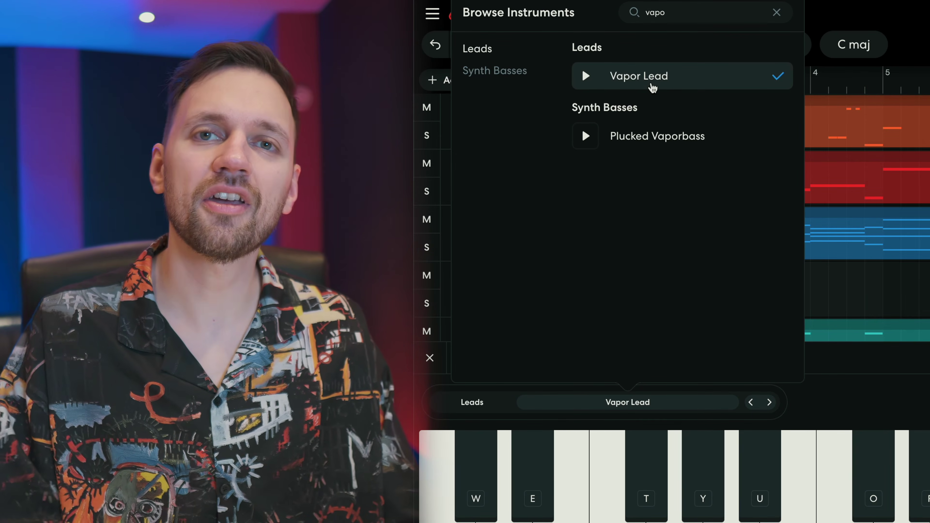
{"action": "key", "text": "Escape"}
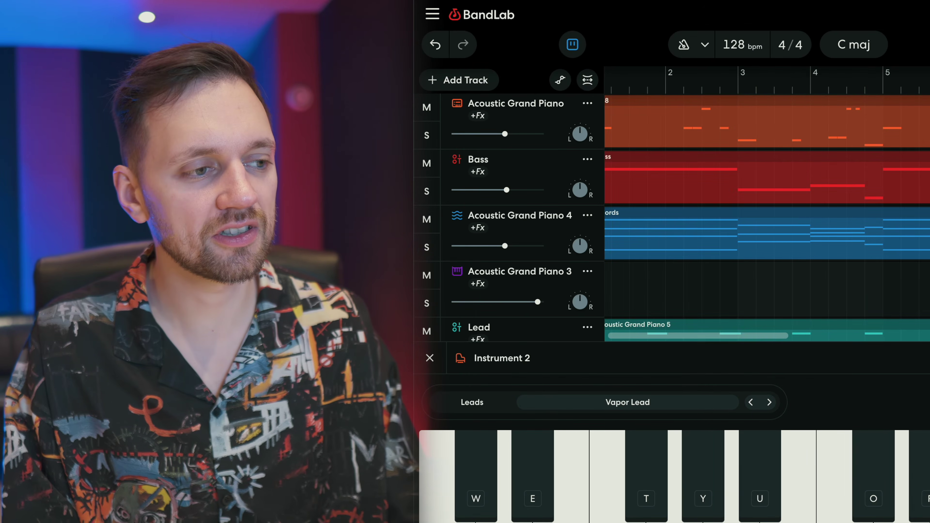
{"action": "key", "text": "Escape"}
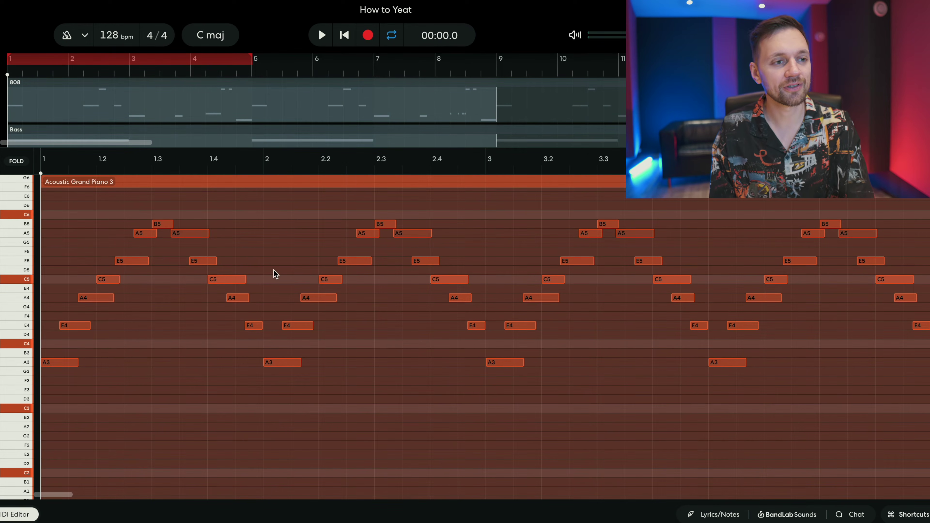
Delete all the existing notes in the Acoustic Grand Piano 3 region on the Instrument 2 track
{"action": "left_click_drag", "start_coordinate": [296, 204], "coordinate": [899, 457]}
{"action": "key", "text": "Delete"}
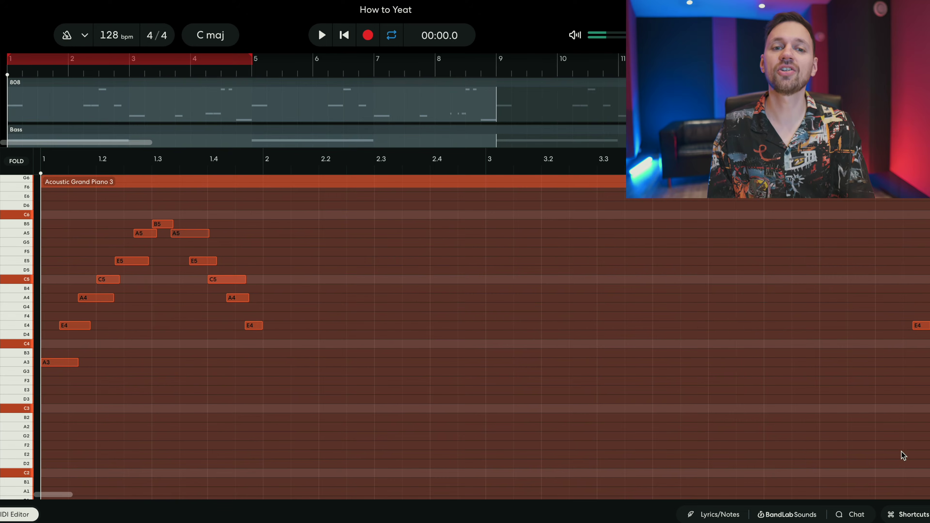
{"action": "scroll", "coordinate": [873, 321], "scroll_direction": "right", "scroll_amount": 2}
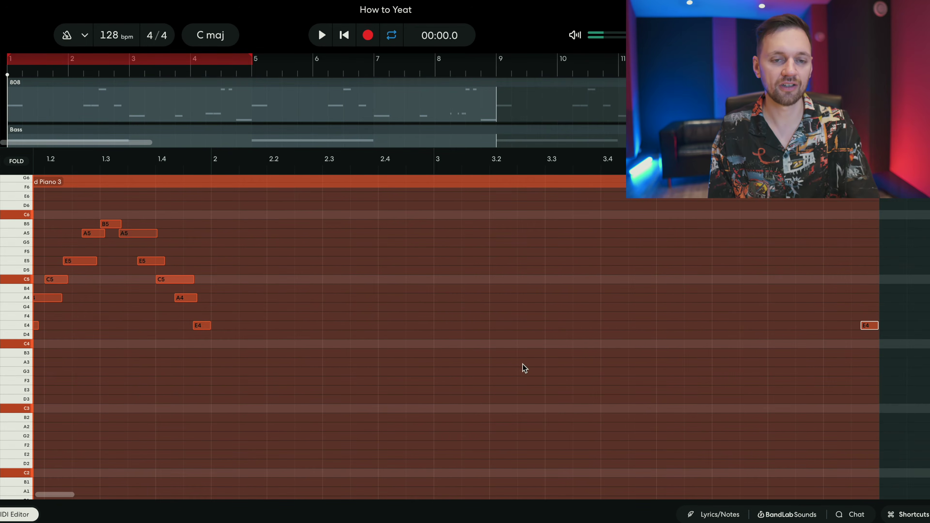
{"action": "scroll", "coordinate": [525, 368], "scroll_direction": "left", "scroll_amount": 2}
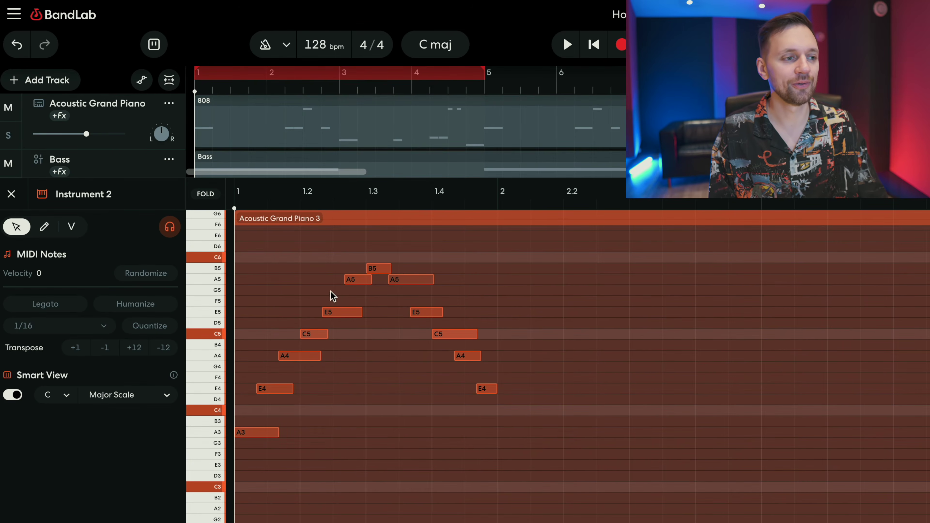
{"action": "key", "text": "ctrl+a"}
{"action": "key", "text": "Delete"}
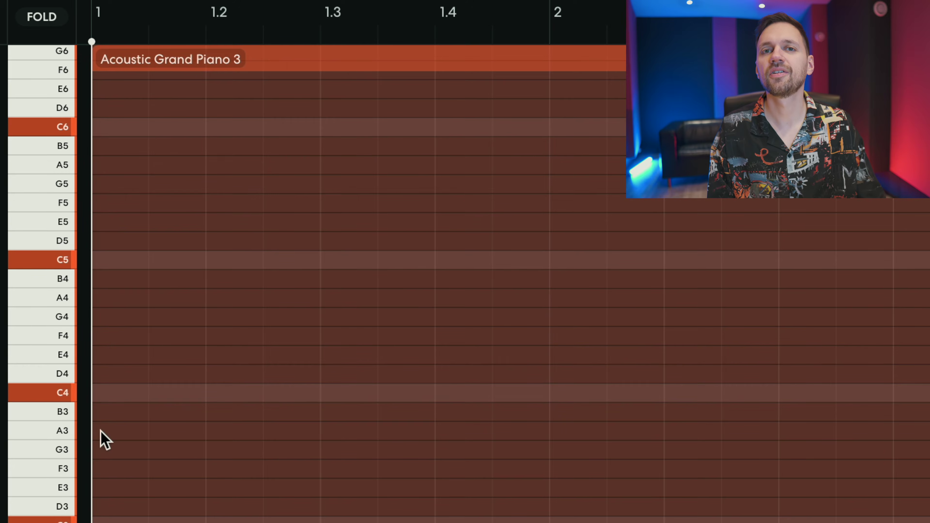
Stack the notes A3, E4 and A4 at the start of bar 1, each half a beat long
{"action": "left_click", "coordinate": [110, 433]}
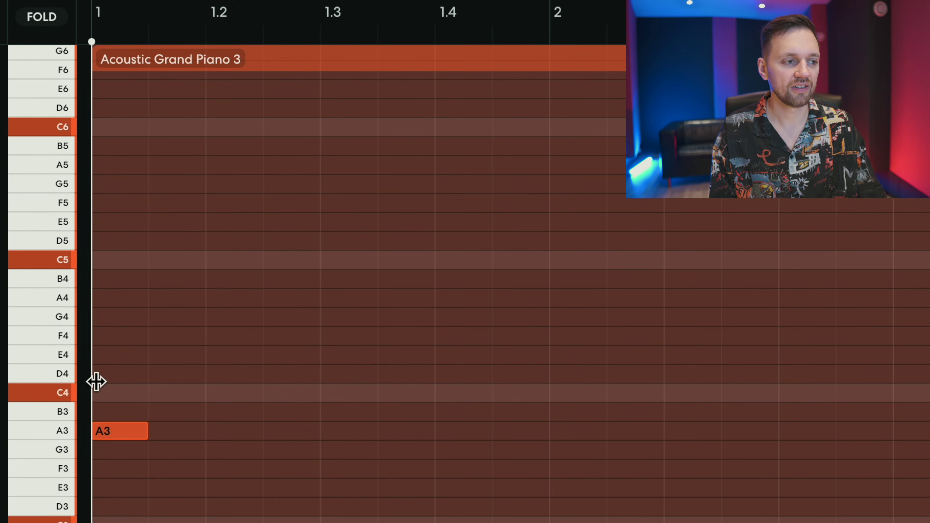
{"action": "left_click", "coordinate": [120, 355]}
{"action": "left_click_drag", "start_coordinate": [148, 356], "coordinate": [130, 361]}
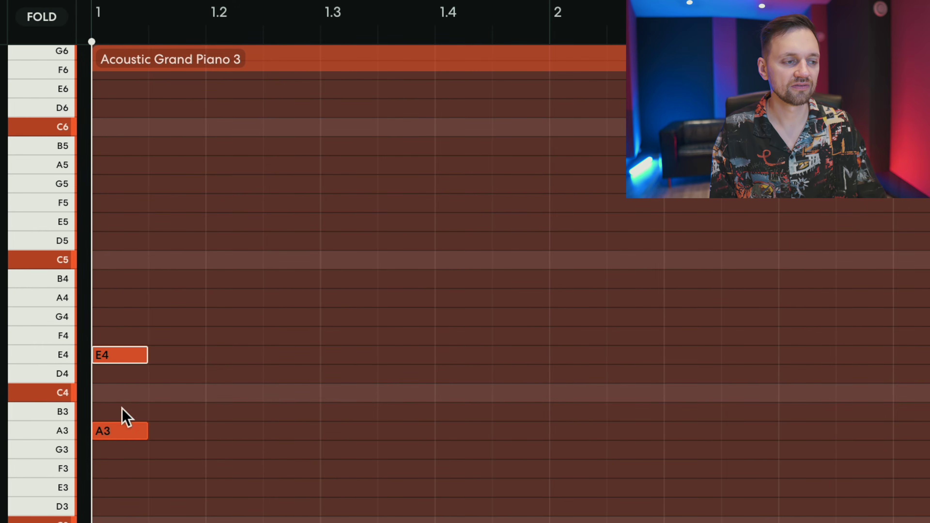
{"action": "left_click", "coordinate": [111, 435]}
{"action": "left_click", "coordinate": [124, 358]}
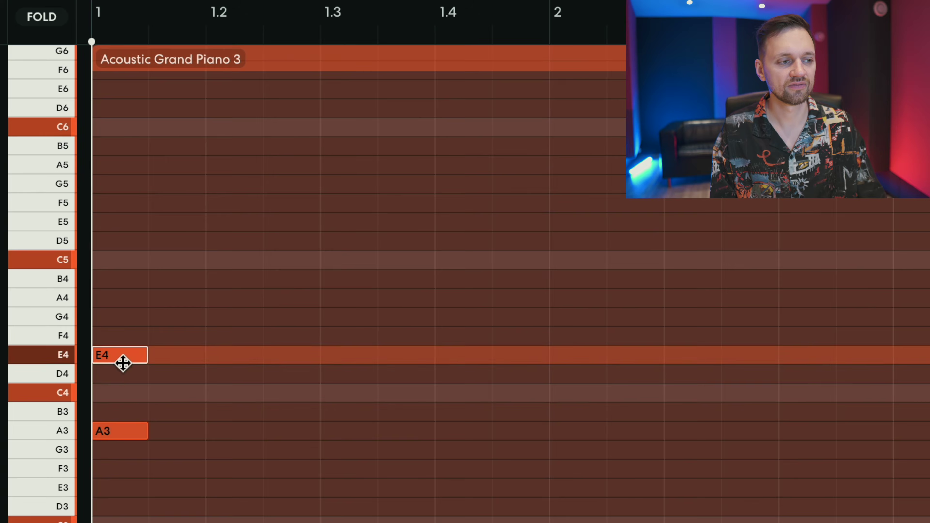
{"action": "left_click_drag", "start_coordinate": [124, 300], "coordinate": [122, 303]}
{"action": "left_click", "coordinate": [110, 432]}
{"action": "left_click", "coordinate": [118, 353]}
{"action": "left_click", "coordinate": [119, 300]}
{"action": "left_click", "coordinate": [181, 253]}
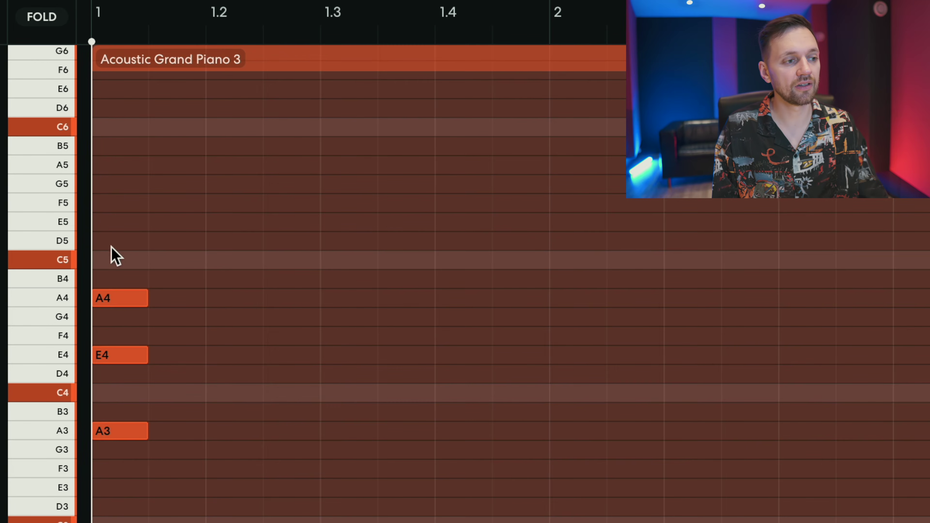
Add C5, E5, A5 and B5 above A4 at the start of bar 1
{"action": "left_click", "coordinate": [103, 259]}
{"action": "key", "text": "Up"}
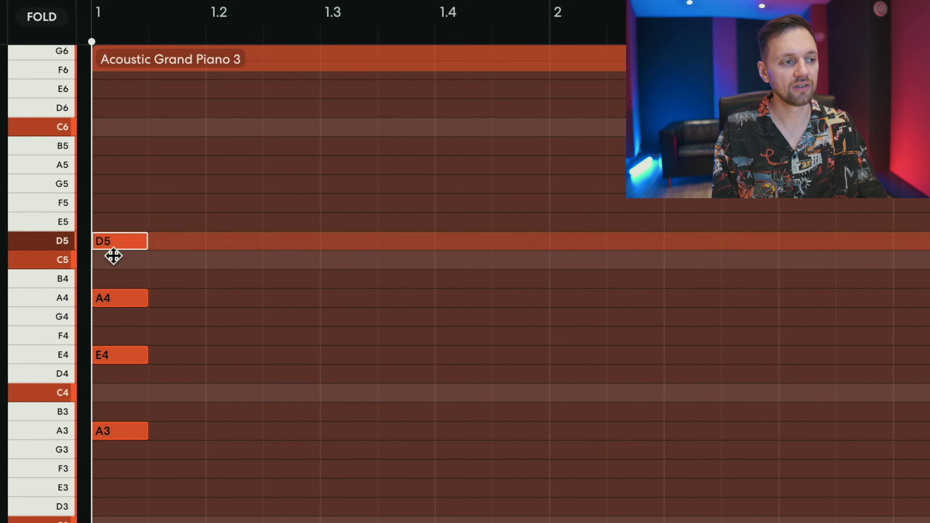
{"action": "key", "text": "Down"}
{"action": "left_click", "coordinate": [110, 221]}
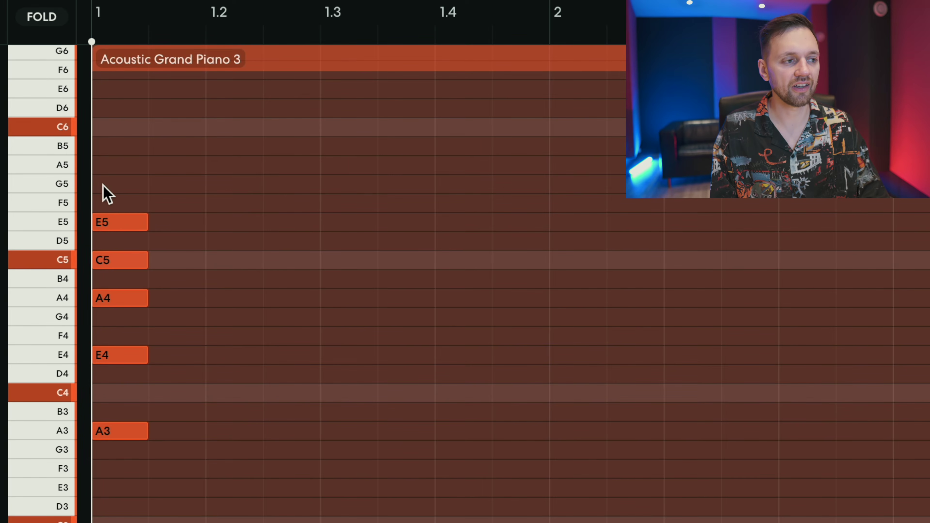
{"action": "left_click", "coordinate": [115, 166]}
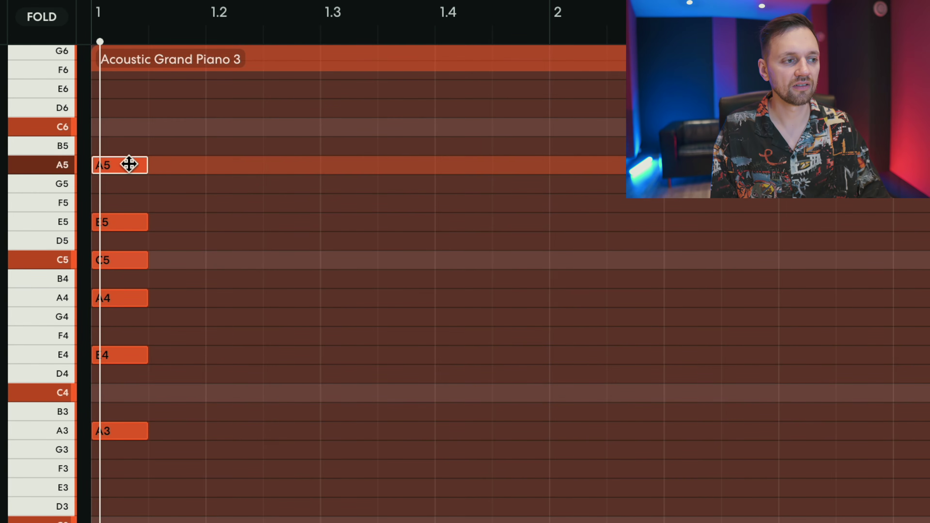
{"action": "left_click", "coordinate": [114, 148]}
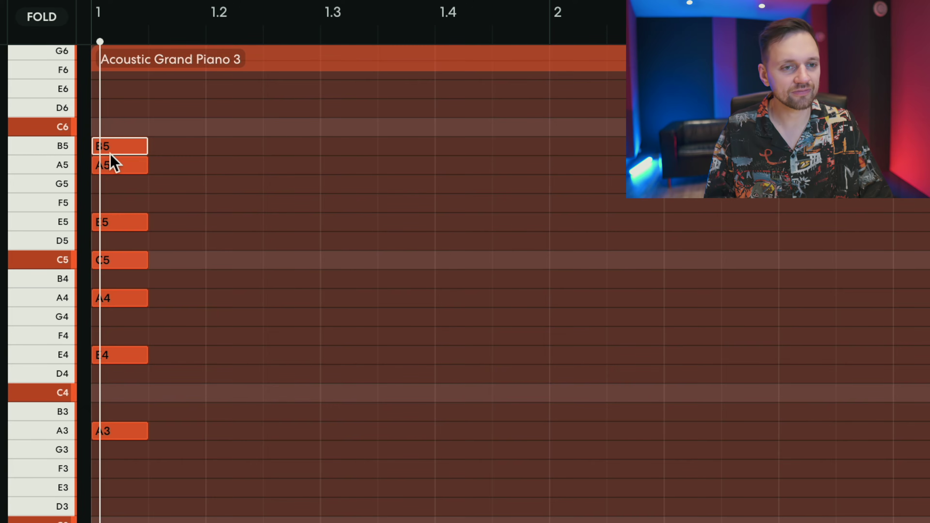
Stagger the stack into E4 at 1.2, A4 at 1.3, C5 at 1.4, E5 at 2 and A5 with B5 at 2.2, and listen
{"action": "key", "text": "ctrl+a"}
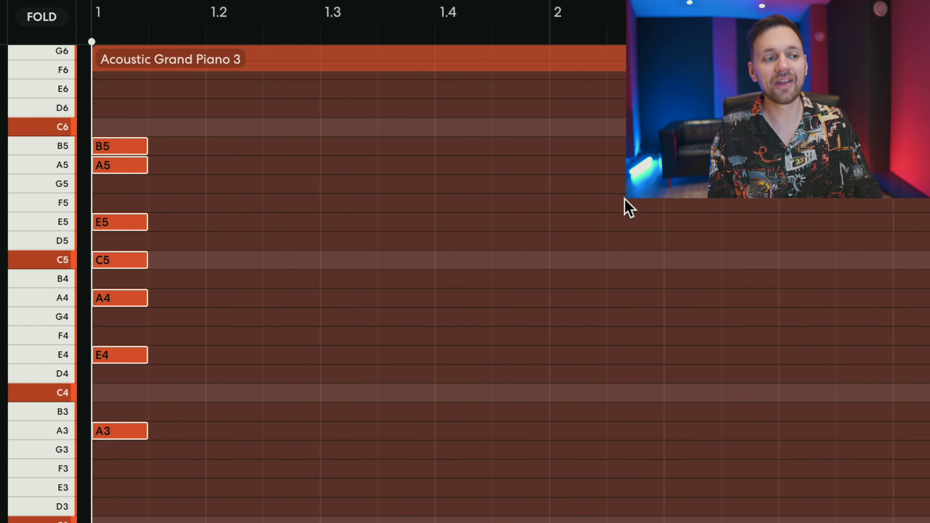
{"action": "left_click_drag", "start_coordinate": [235, 131], "coordinate": [179, 361]}
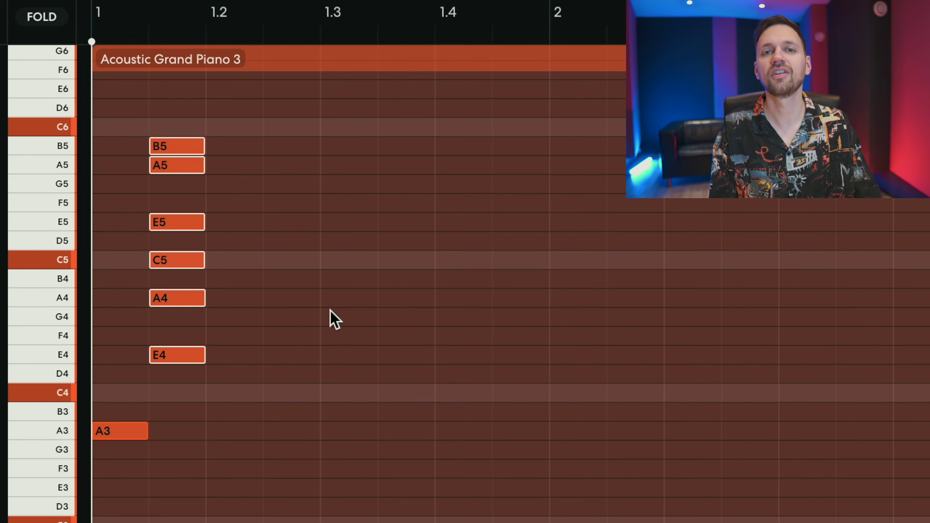
{"action": "scroll", "coordinate": [589, 361], "scroll_direction": "up", "scroll_amount": 1}
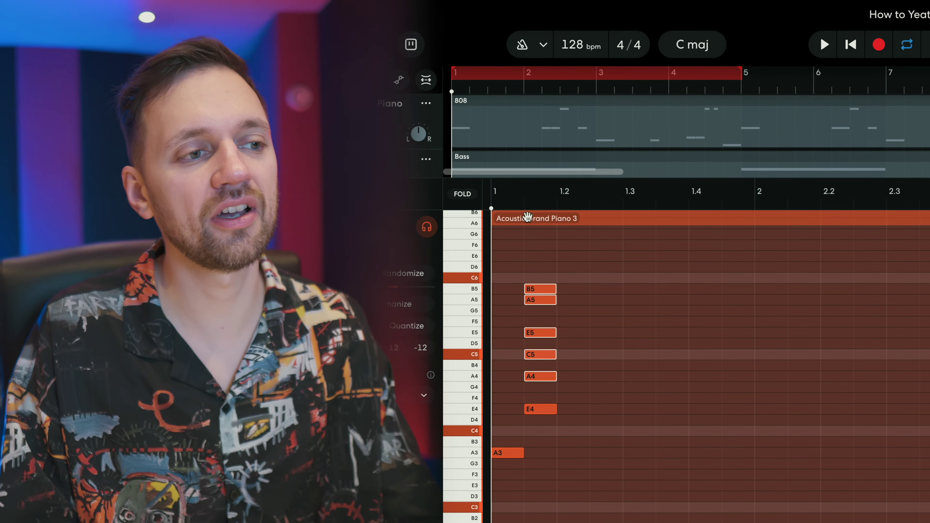
{"action": "left_click_drag", "start_coordinate": [527, 377], "coordinate": [573, 377]}
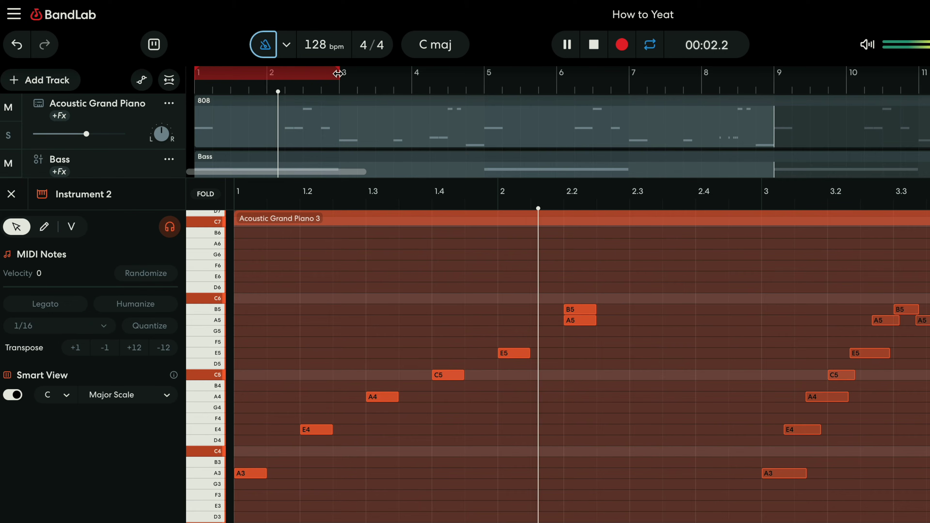
{"action": "key", "text": "space"}
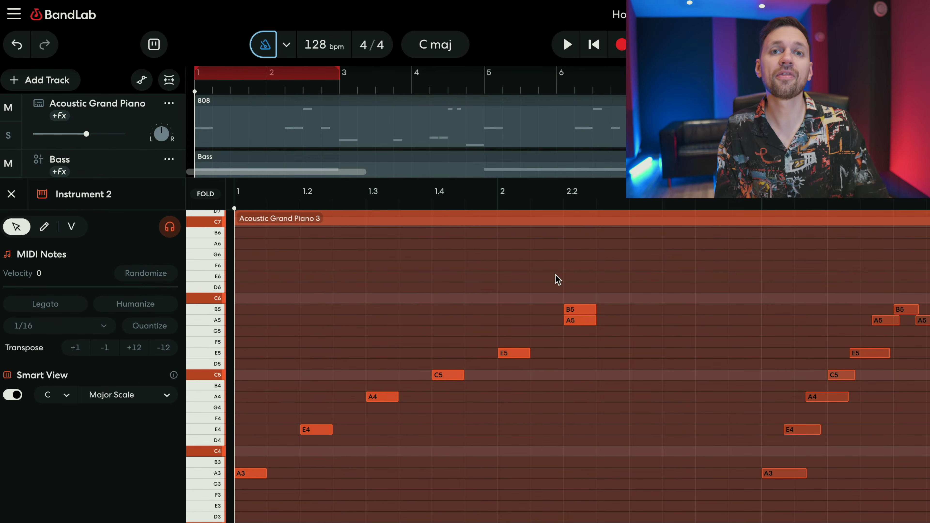
Tighten the ascending notes to half-beat spacing, from A3 at 1 up to B5 at 1.4, and play it back
{"action": "left_click_drag", "start_coordinate": [312, 436], "coordinate": [280, 435]}
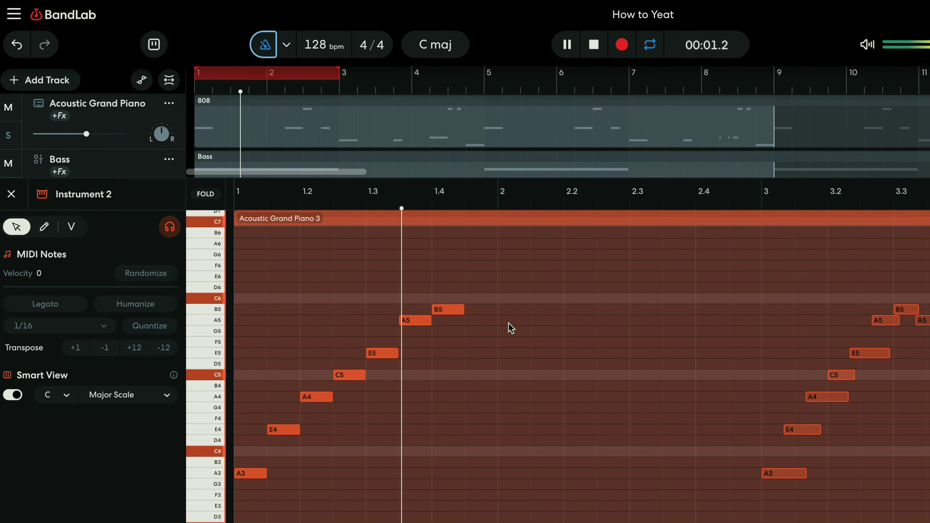
{"action": "key", "text": "space"}
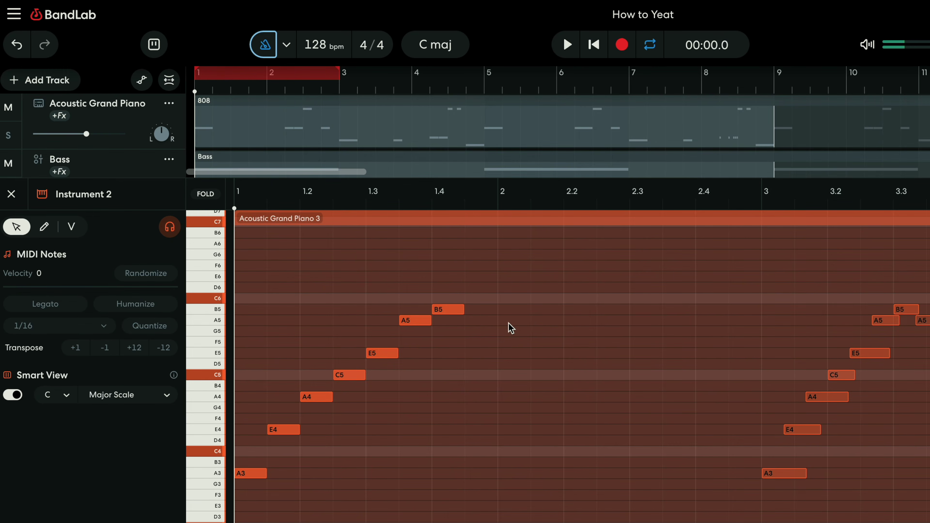
Add the descending notes A5, E5, C5, A4, E4 and A3 after B5 at half-beat spacing, ending at 2.3, and play back the run
{"action": "double_click", "coordinate": [481, 320]}
{"action": "left_click", "coordinate": [507, 353]}
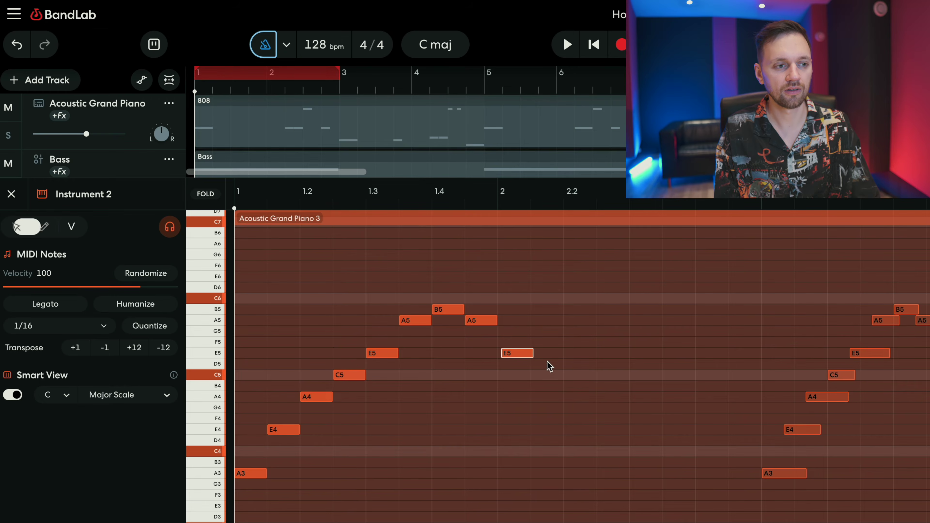
{"action": "left_click_drag", "start_coordinate": [509, 354], "coordinate": [506, 354]}
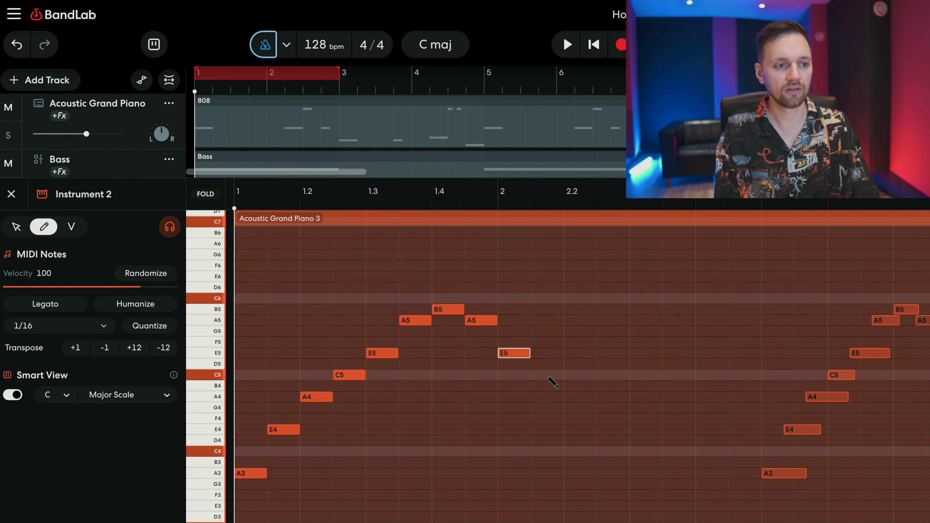
{"action": "left_click_drag", "start_coordinate": [553, 379], "coordinate": [550, 376]}
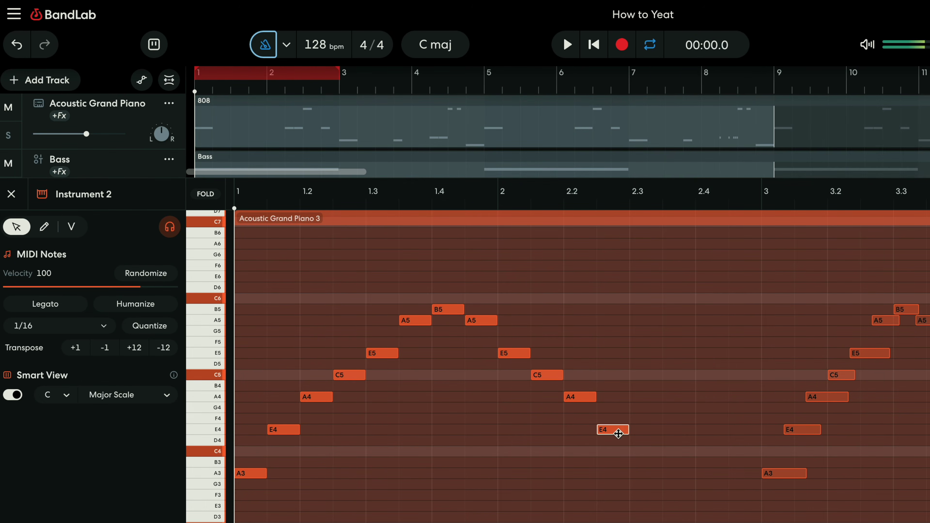
{"action": "key", "text": "space"}
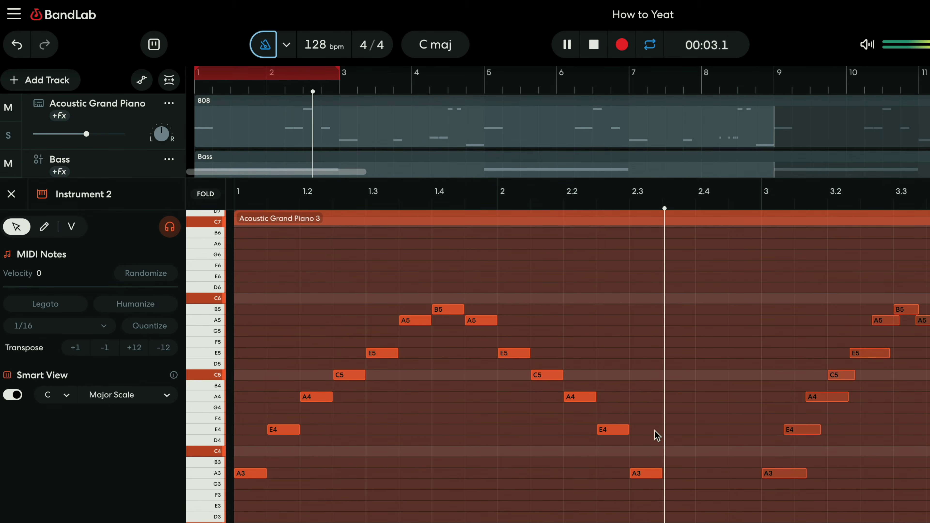
{"action": "key", "text": "space"}
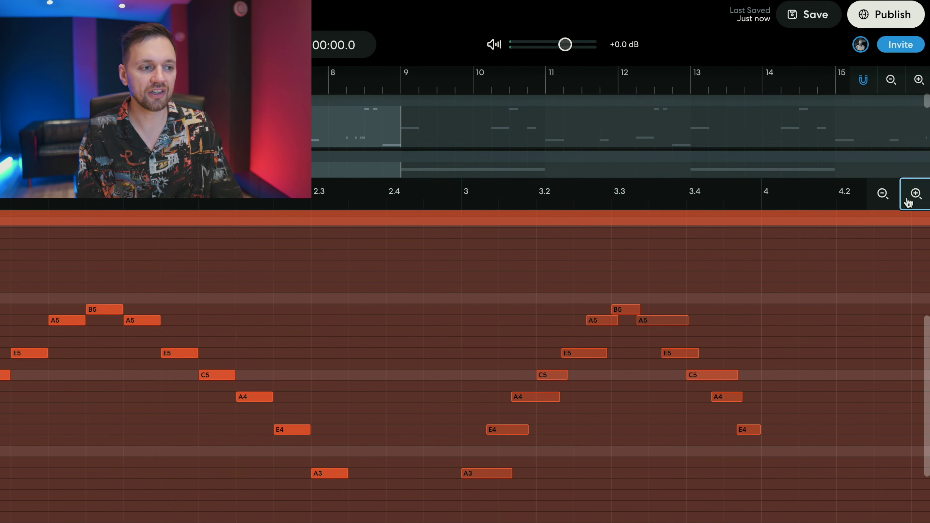
Tighten the descending notes to quarter-beat spacing so the run ends with A3 at 1.4, and play it back
{"action": "left_click", "coordinate": [908, 203]}
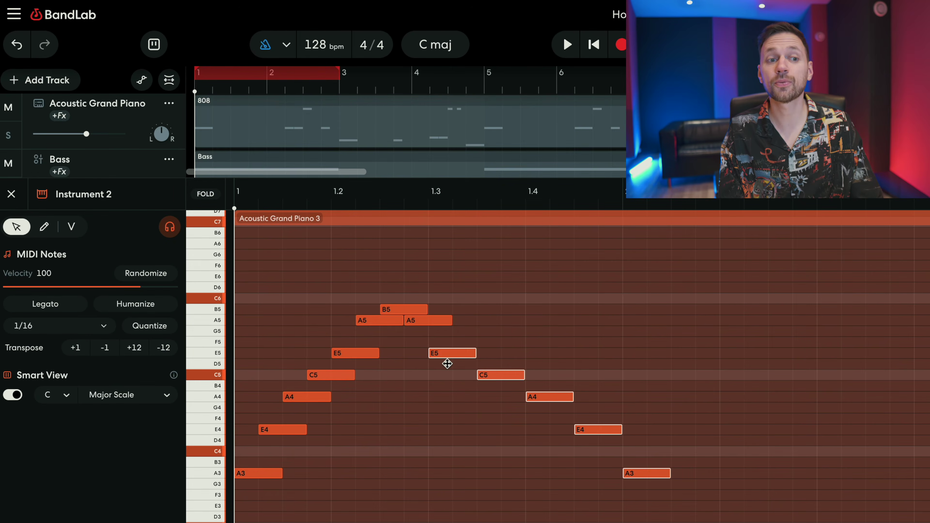
{"action": "left_click_drag", "start_coordinate": [530, 336], "coordinate": [466, 376]}
{"action": "left_click_drag", "start_coordinate": [561, 349], "coordinate": [615, 522]}
{"action": "left_click_drag", "start_coordinate": [651, 380], "coordinate": [516, 480]}
{"action": "left_click_drag", "start_coordinate": [525, 400], "coordinate": [510, 399]}
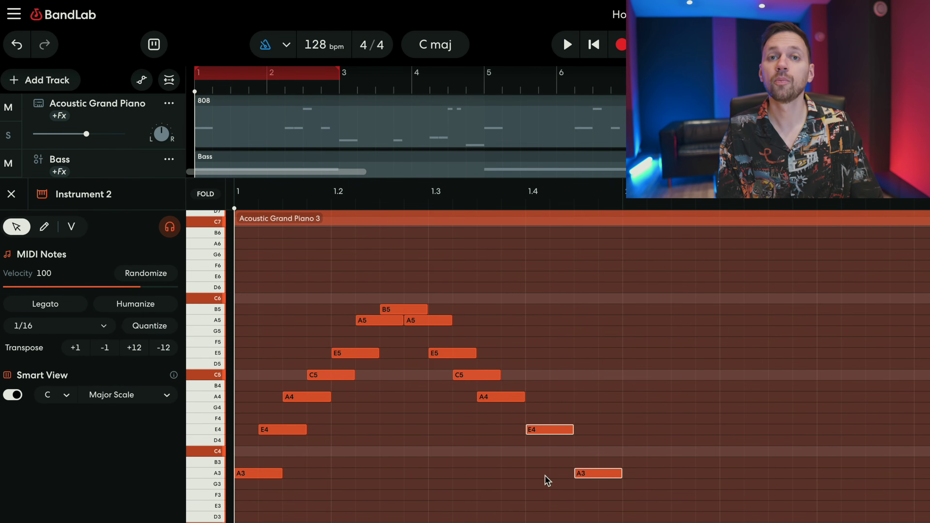
{"action": "left_click_drag", "start_coordinate": [560, 434], "coordinate": [531, 435]}
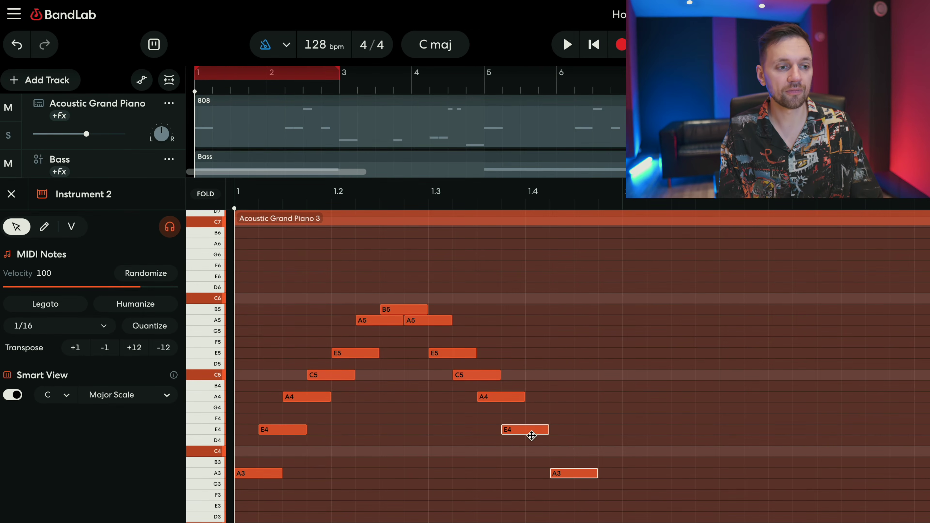
{"action": "left_click", "coordinate": [575, 454]}
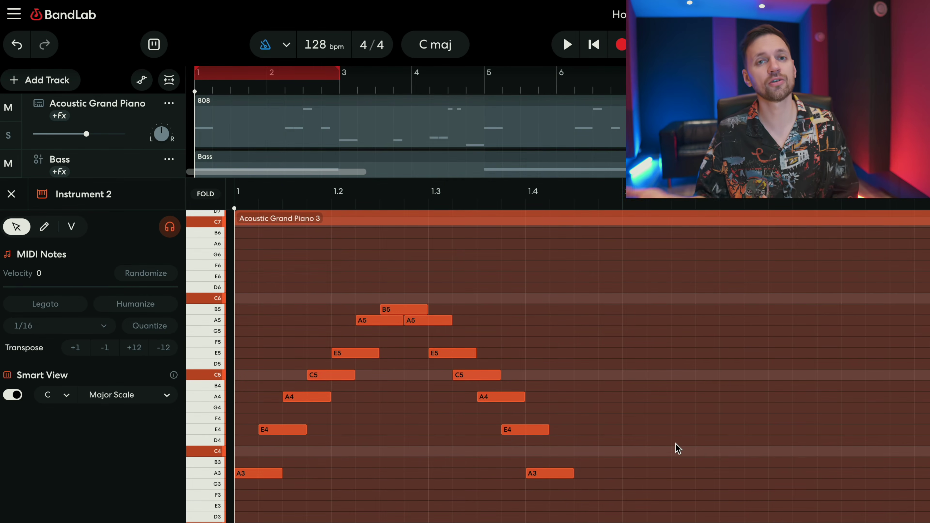
{"action": "scroll", "coordinate": [678, 448], "scroll_direction": "up", "scroll_amount": 1}
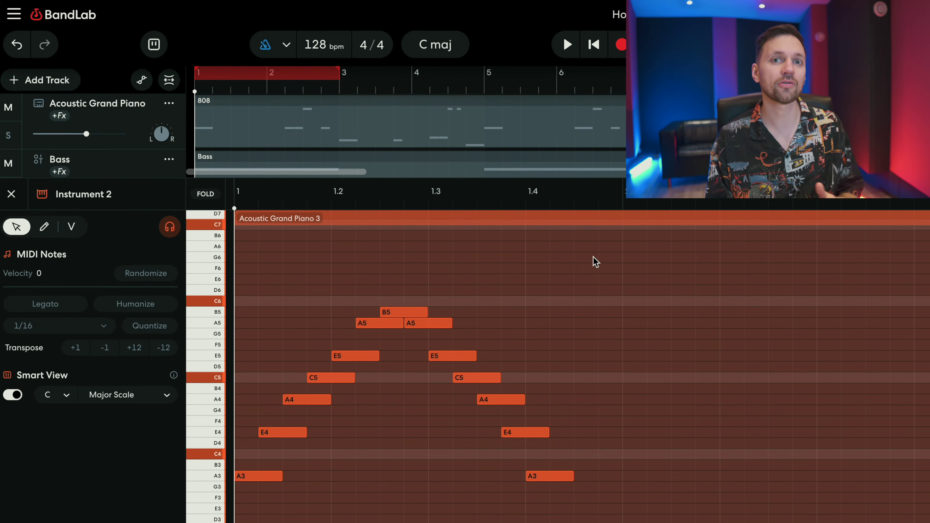
{"action": "key", "text": "space"}
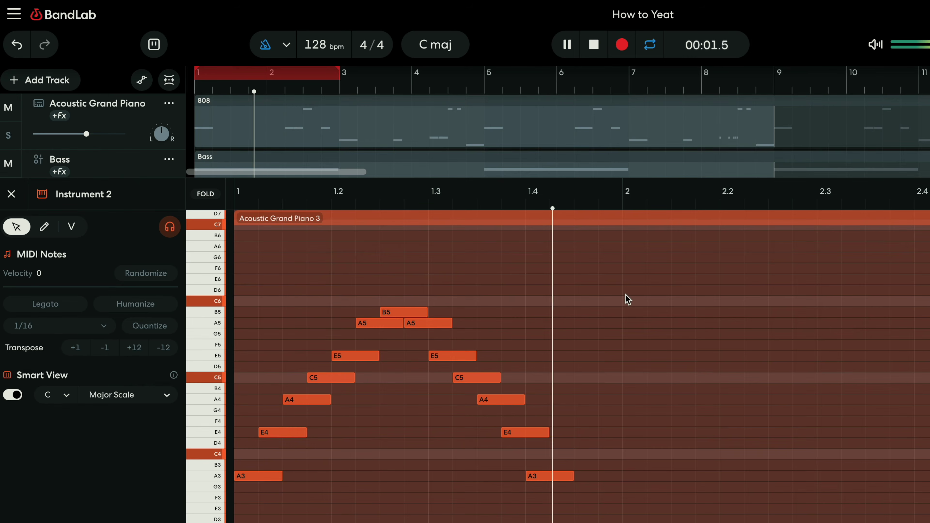
{"action": "key", "text": "space"}
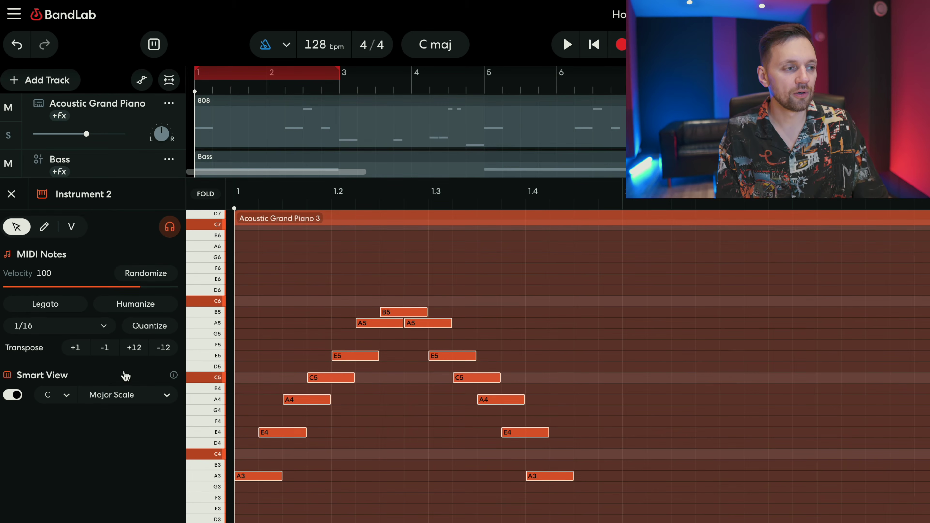
Quantize all notes of the run to 1/4T and play back the result
{"action": "left_click", "coordinate": [77, 332]}
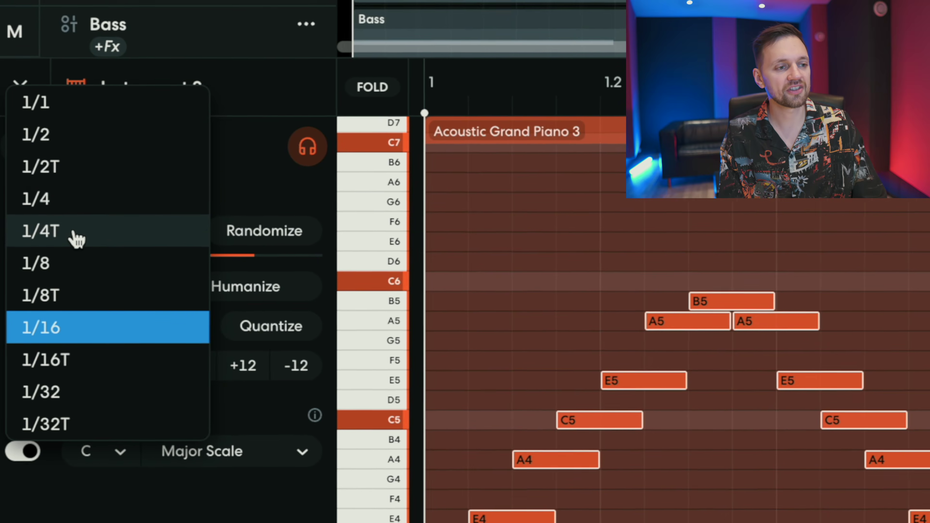
{"action": "left_click", "coordinate": [22, 271]}
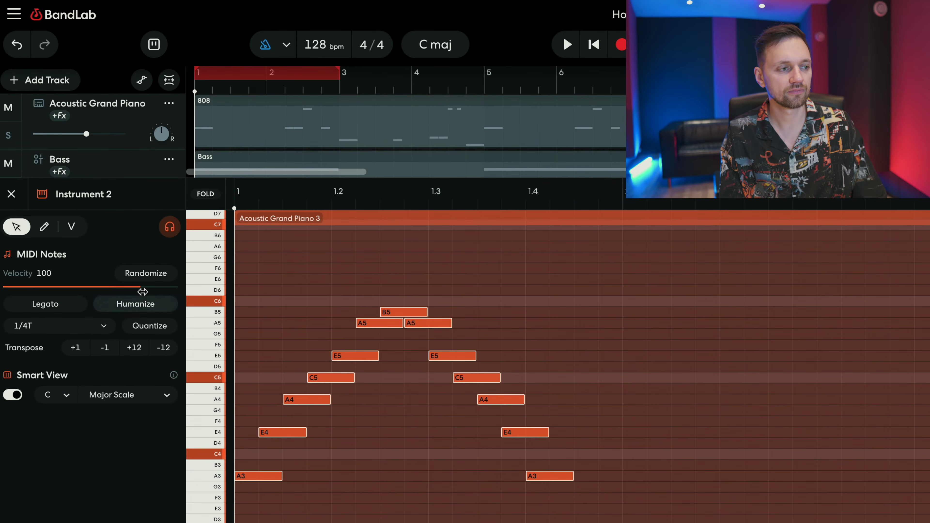
{"action": "key", "text": "space"}
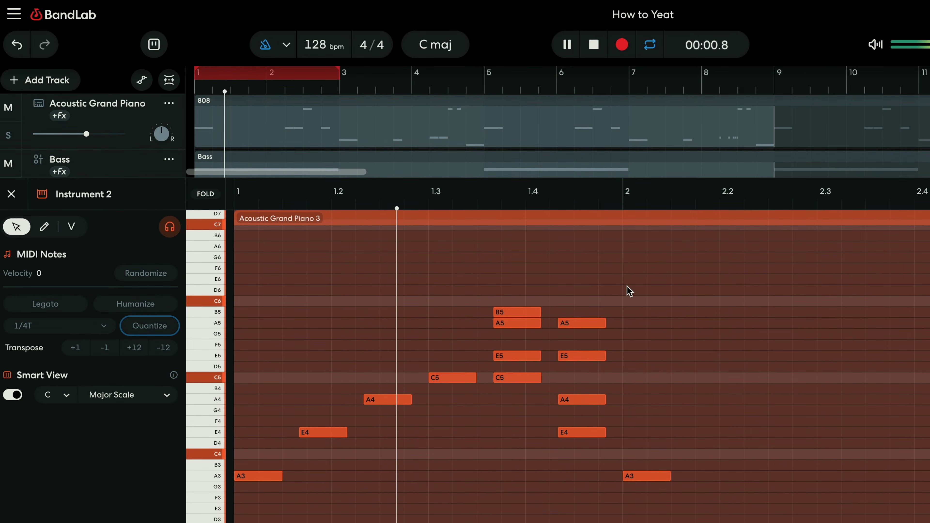
{"action": "key", "text": "space"}
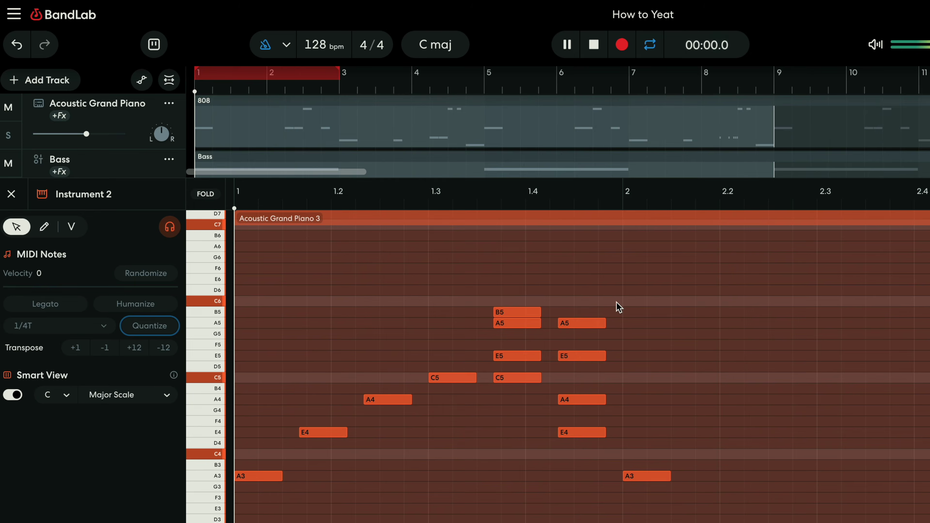
Quantize the run to 1/8T with C5 starting at 1.2 and the last A3 at 1.4
{"action": "left_click_drag", "start_coordinate": [660, 311], "coordinate": [146, 466]}
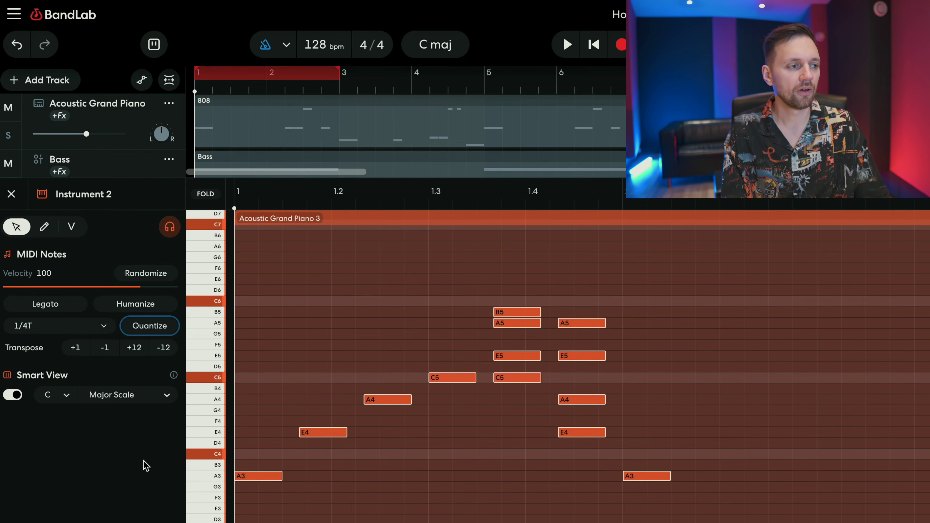
{"action": "left_click", "coordinate": [58, 328]}
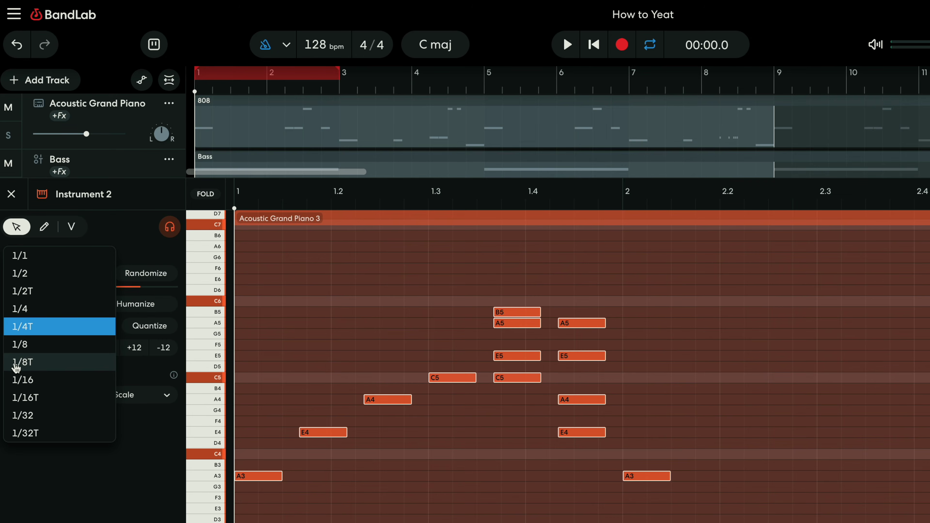
{"action": "left_click", "coordinate": [33, 362]}
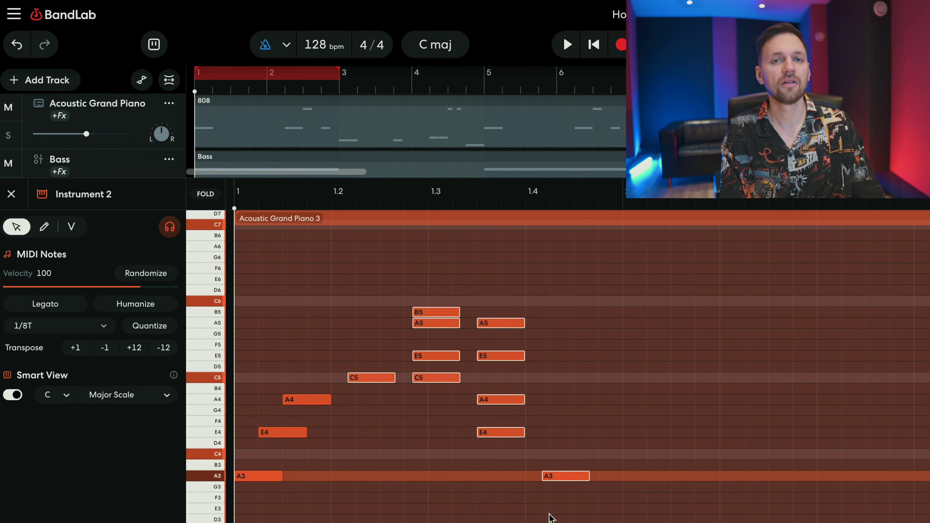
{"action": "left_click_drag", "start_coordinate": [365, 374], "coordinate": [347, 378]}
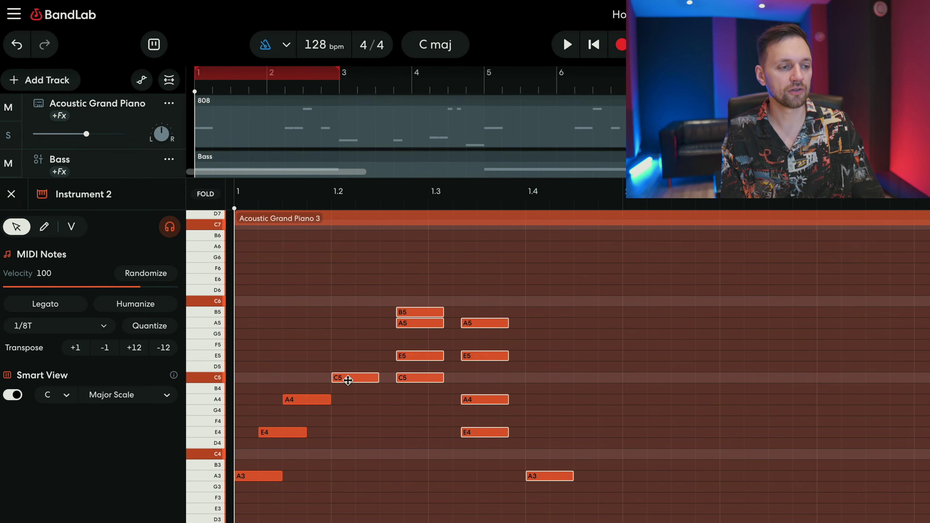
{"action": "left_click", "coordinate": [340, 343]}
{"action": "left_click_drag", "start_coordinate": [619, 277], "coordinate": [235, 519]}
{"action": "left_click", "coordinate": [153, 326]}
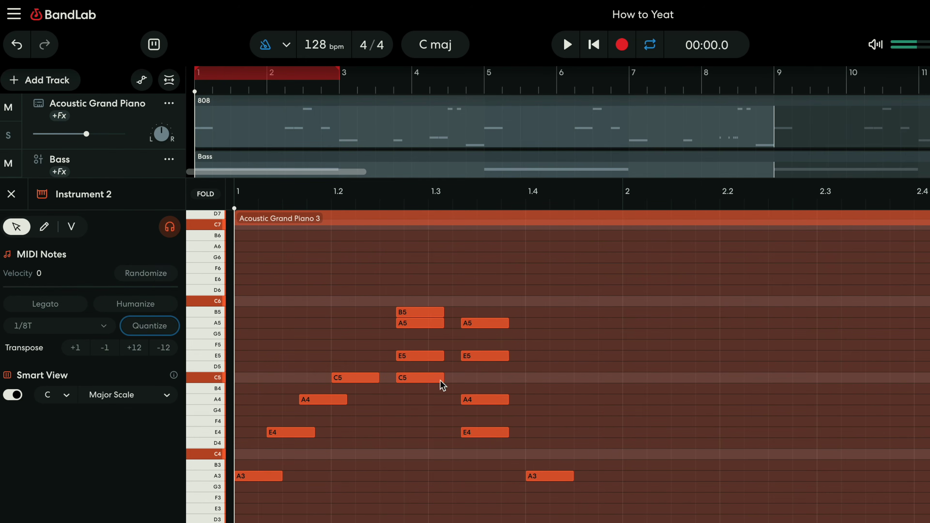
Space the ascending notes A3 to A5 evenly at 1/8T, paste a copy from 1.3 and listen
{"action": "left_click_drag", "start_coordinate": [477, 291], "coordinate": [415, 353]}
{"action": "left_click", "coordinate": [429, 207]}
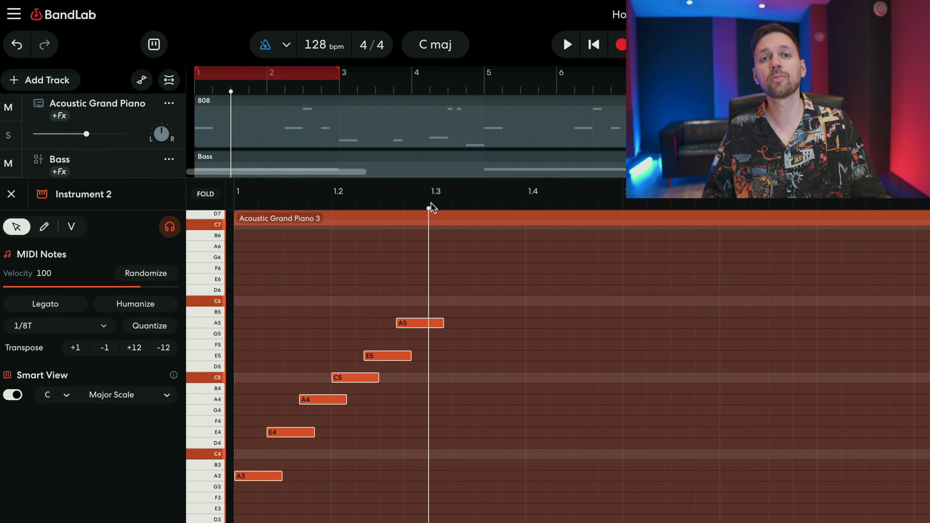
{"action": "key", "text": "ctrl+v"}
{"action": "key", "text": "space"}
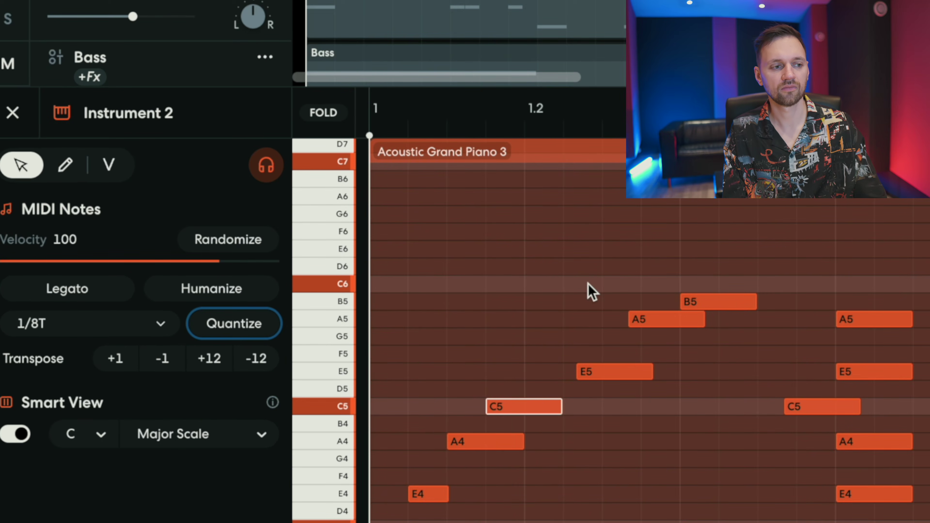
Shift E4, A4 and C5 onto 1/8T positions with C5 at 1.2, and play back the run
{"action": "key", "text": "p"}
{"action": "key", "text": "Right"}
{"action": "key", "text": "p"}
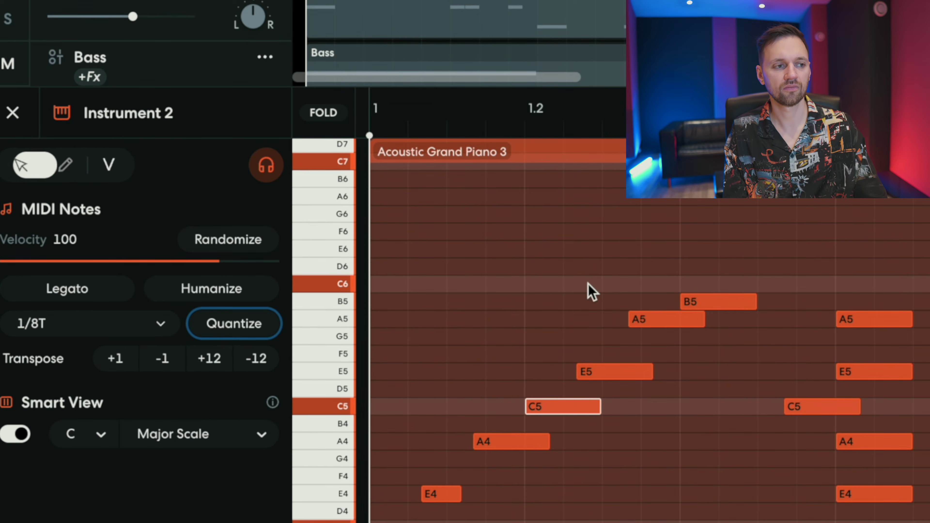
{"action": "key", "text": "space"}
{"action": "key", "text": "p"}
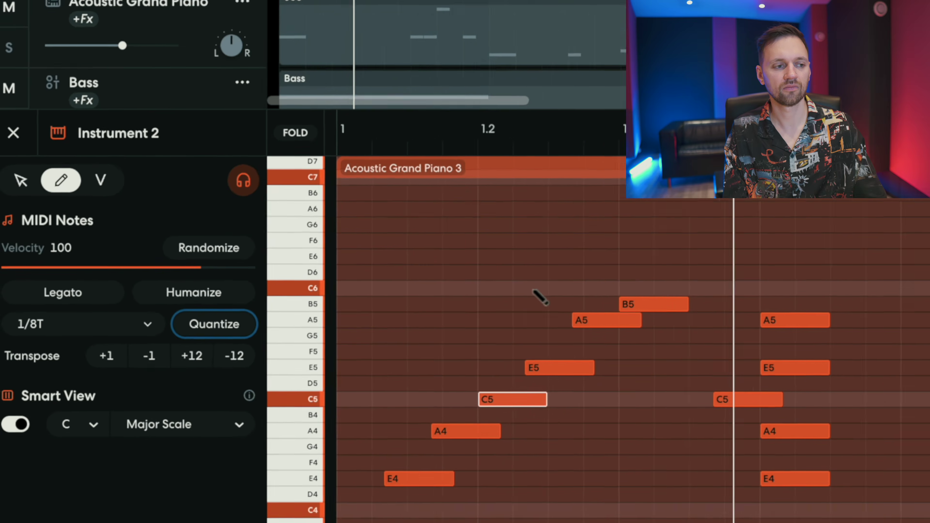
{"action": "key", "text": "p"}
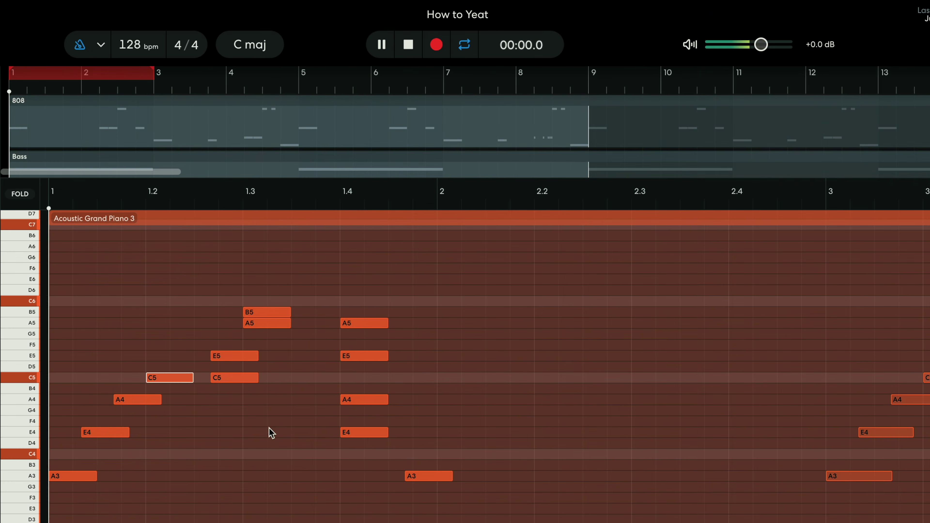
{"action": "left_click", "coordinate": [231, 438]}
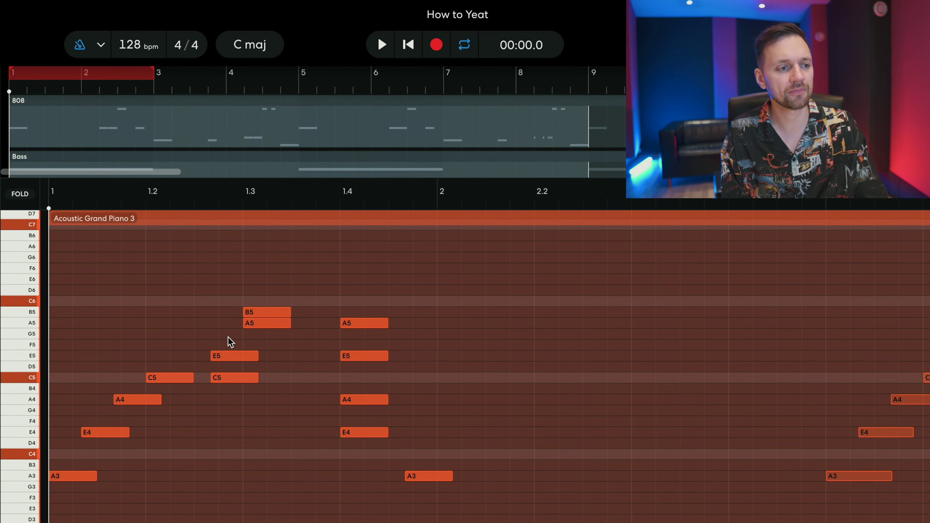
Arrange A5, E5, C5, A4 and E4 as a descending 1/8T run after B5, and repeat the pattern from bars 2 and 3
{"action": "left_click_drag", "start_coordinate": [234, 377], "coordinate": [242, 323]}
{"action": "left_click_drag", "start_coordinate": [364, 356], "coordinate": [332, 357]}
{"action": "left_click_drag", "start_coordinate": [329, 323], "coordinate": [299, 323]}
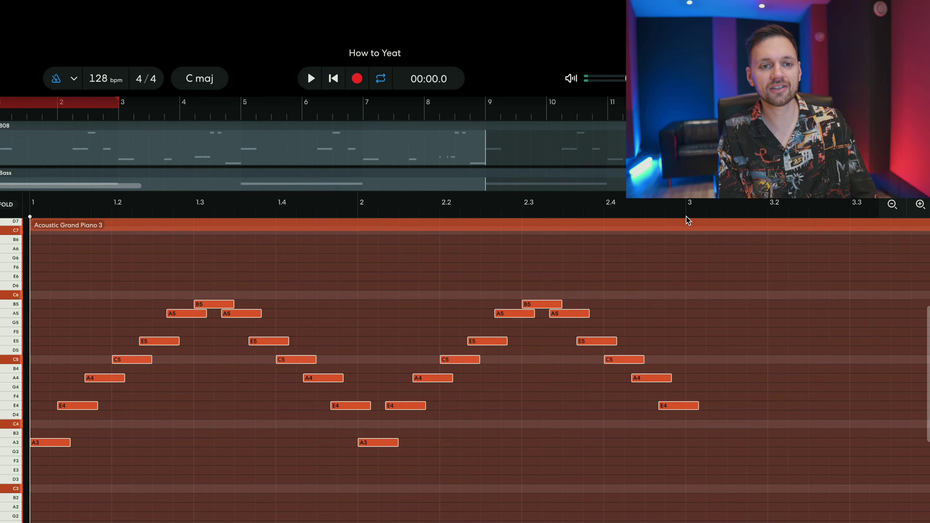
{"action": "key", "text": "ctrl+v"}
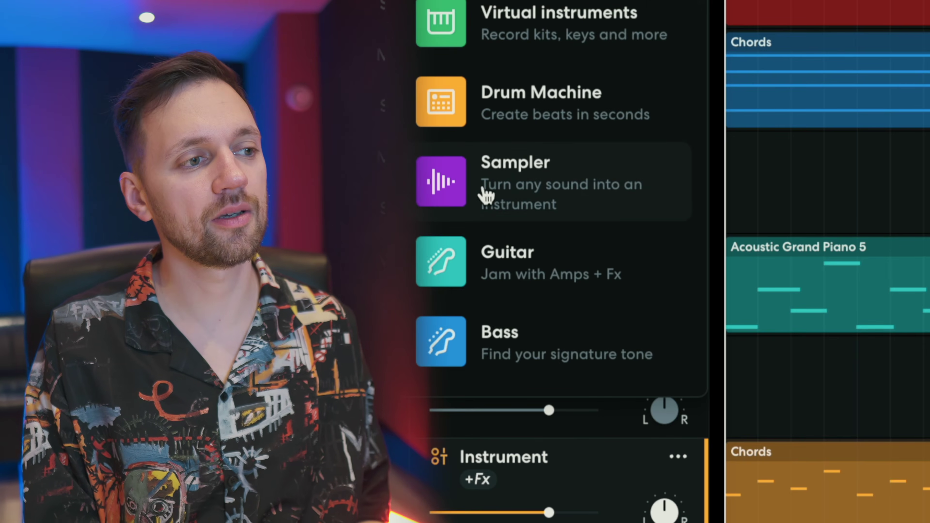
Add a Sampler track and load one-shot samples onto pads V, N, F, H, J and U
{"action": "left_click", "coordinate": [462, 189]}
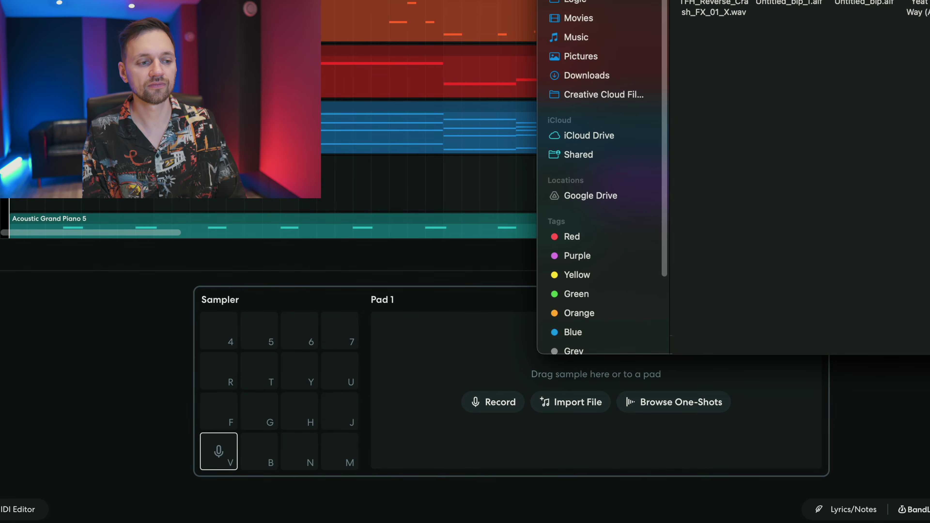
{"action": "left_click_drag", "start_coordinate": [618, 32], "coordinate": [218, 451]}
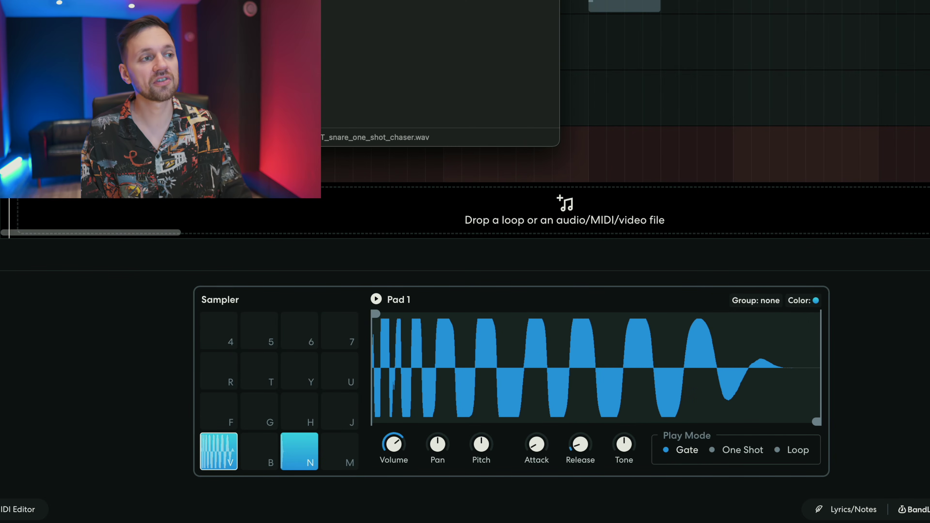
{"action": "left_click_drag", "start_coordinate": [439, 74], "coordinate": [210, 458]}
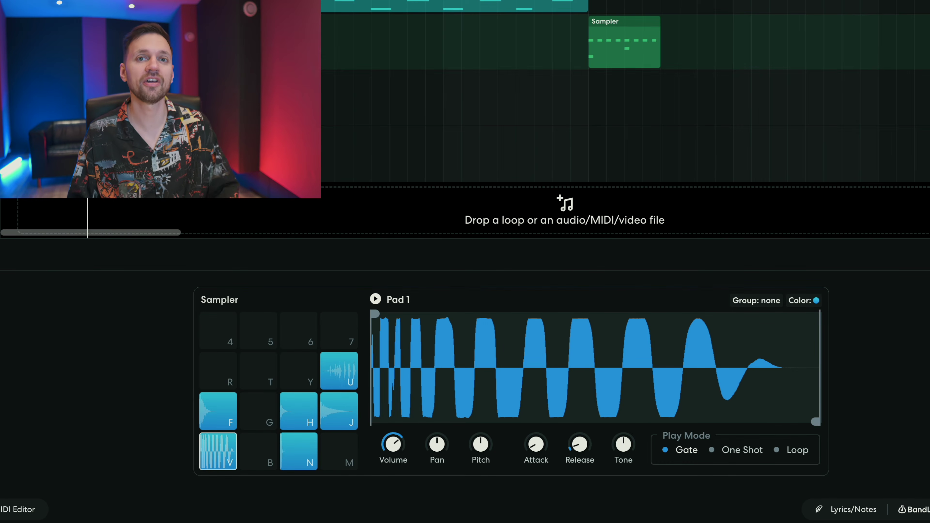
Switch to Finder and preview the kick, snare and other one-shot files one after another
{"action": "key", "text": "super+Tab"}
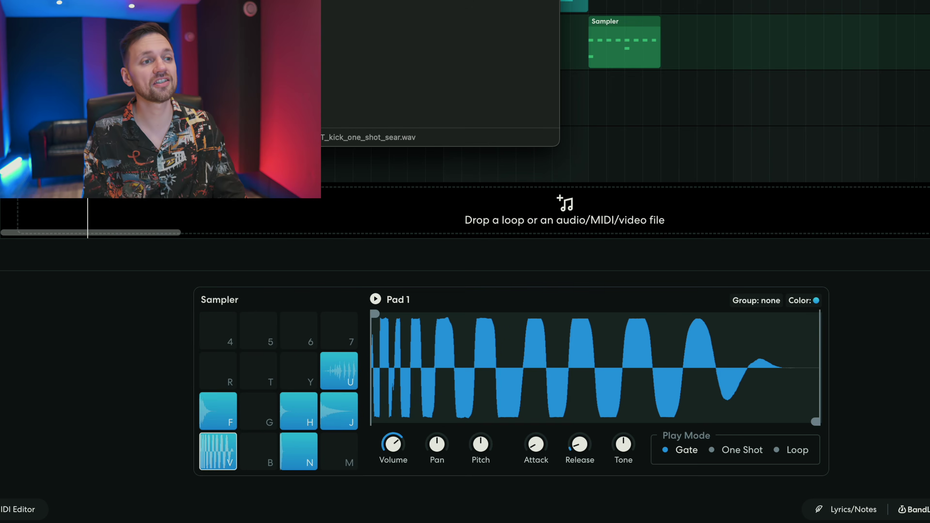
{"action": "key", "text": "space"}
{"action": "key", "text": "Down"}
{"action": "key", "text": "Up"}
{"action": "key", "text": "Down"}
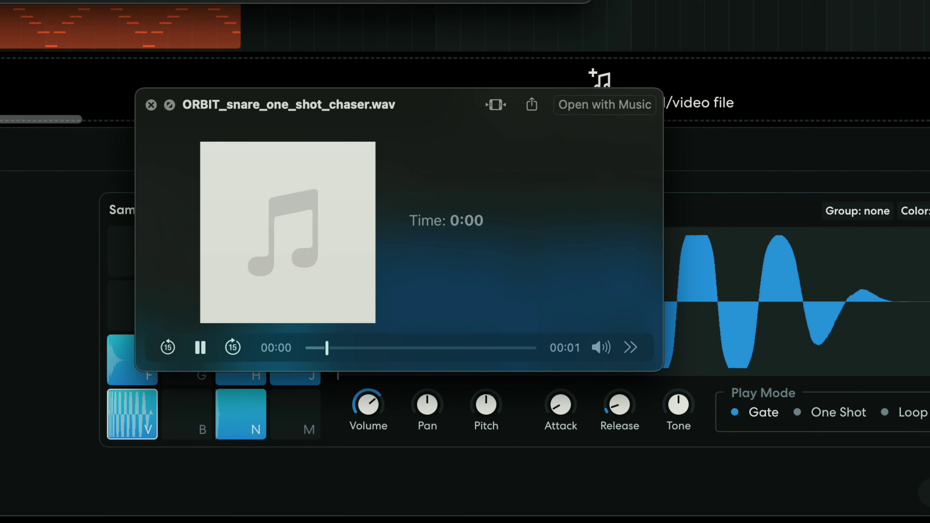
{"action": "key", "text": "Down"}
{"action": "key", "text": "Down"}
{"action": "key", "text": "Down"}
{"action": "key", "text": "Down"}
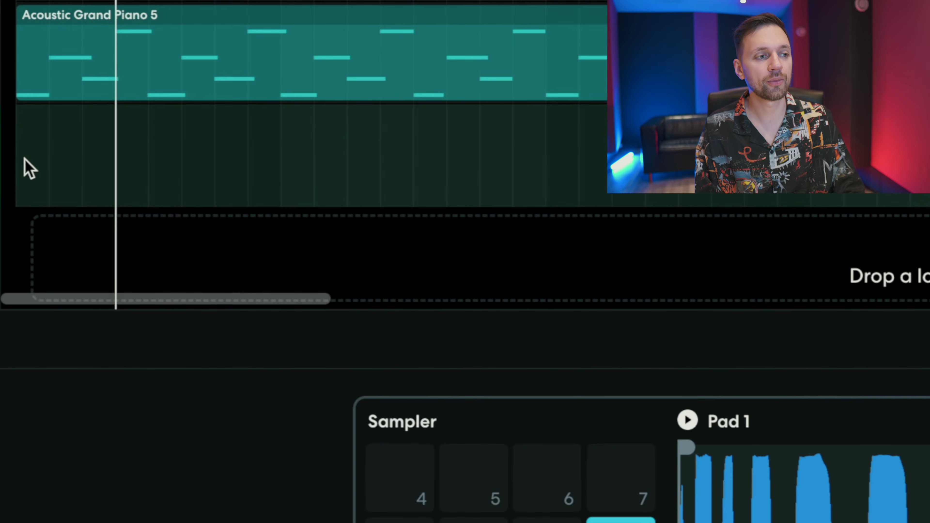
Create an empty region at the start of the Sampler track and audition its pads in the MIDI Editor
{"action": "right_click", "coordinate": [35, 154]}
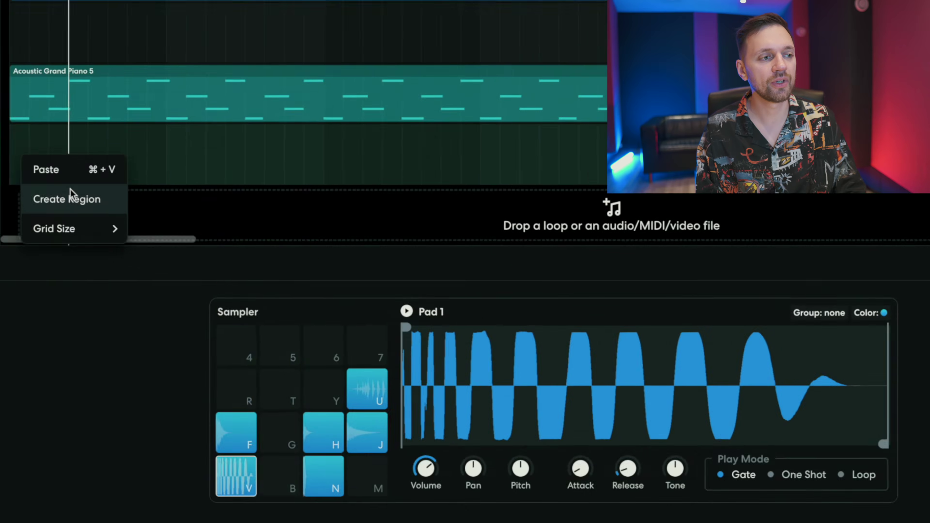
{"action": "left_click", "coordinate": [113, 231]}
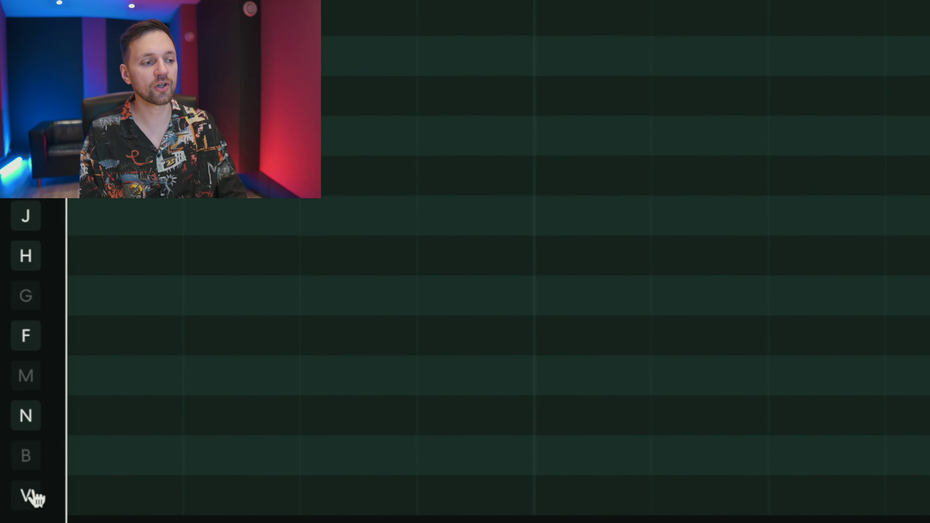
{"action": "left_click", "coordinate": [32, 504]}
{"action": "left_click", "coordinate": [18, 255]}
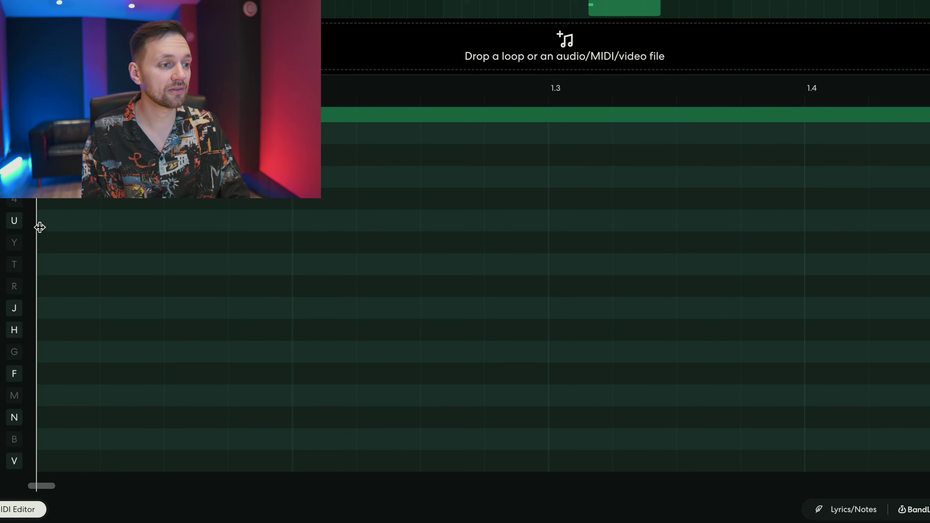
Program pad F hits on every eighth note of bar 1, repeating the first four hits from 1.3, and play them back
{"action": "left_click", "coordinate": [62, 380]}
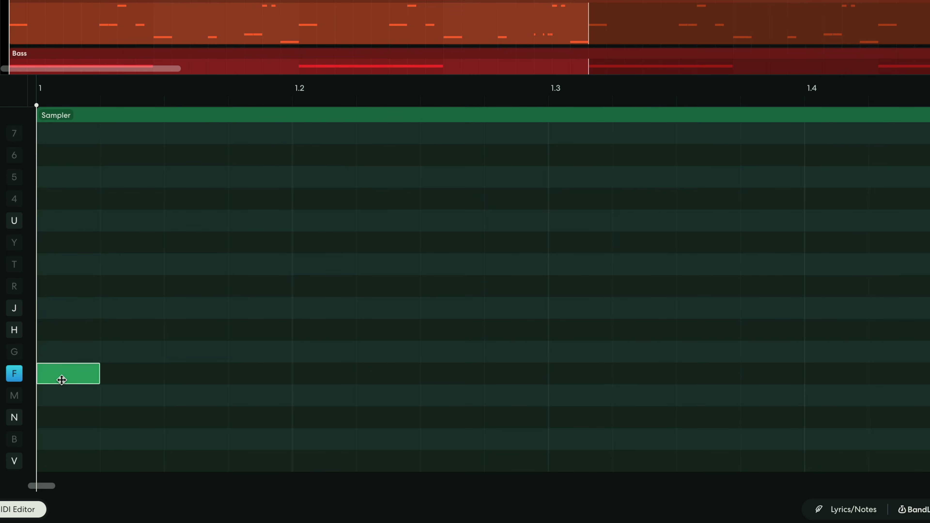
{"action": "left_click", "coordinate": [173, 383]}
{"action": "left_click", "coordinate": [308, 377]}
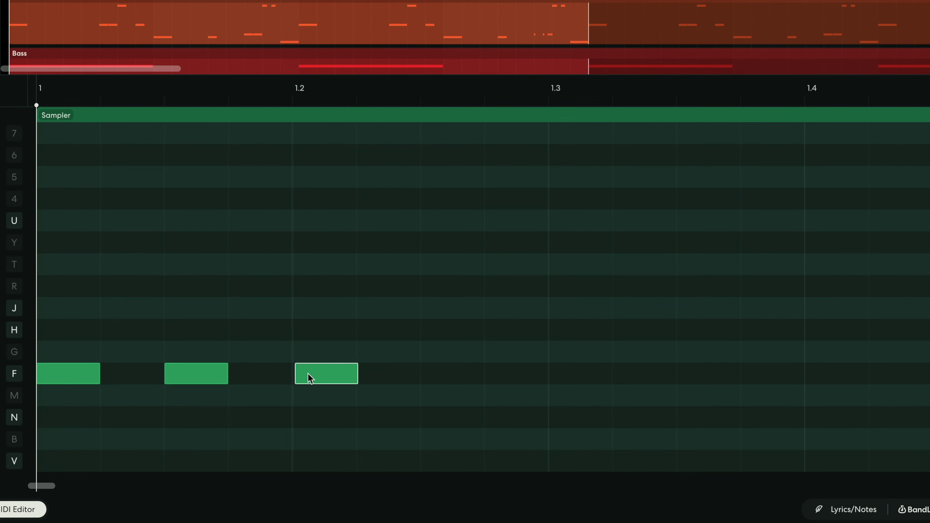
{"action": "left_click", "coordinate": [429, 378]}
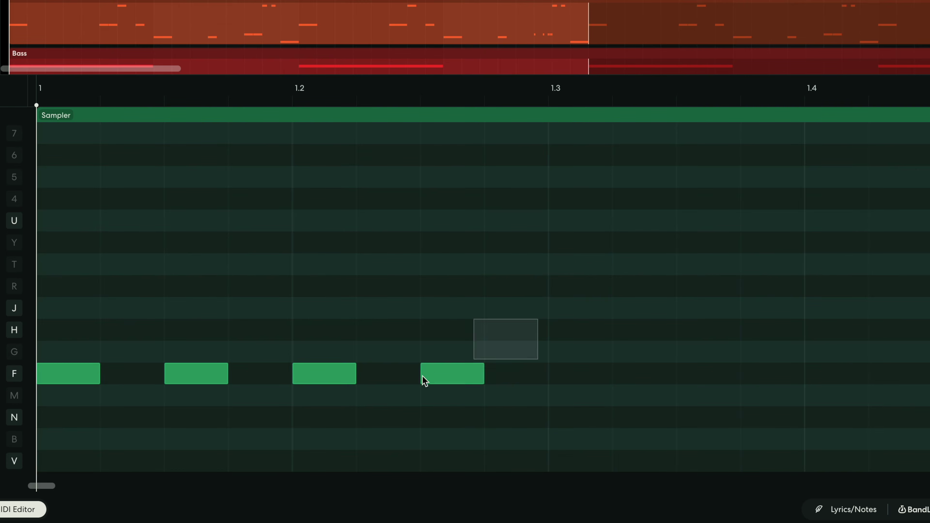
{"action": "left_click", "coordinate": [548, 105]}
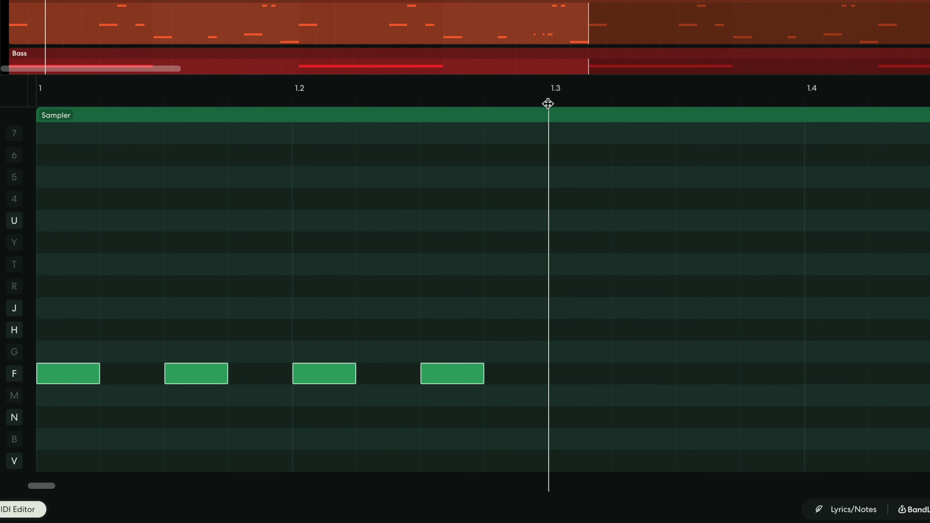
{"action": "key", "text": "ctrl+v"}
{"action": "key", "text": "space"}
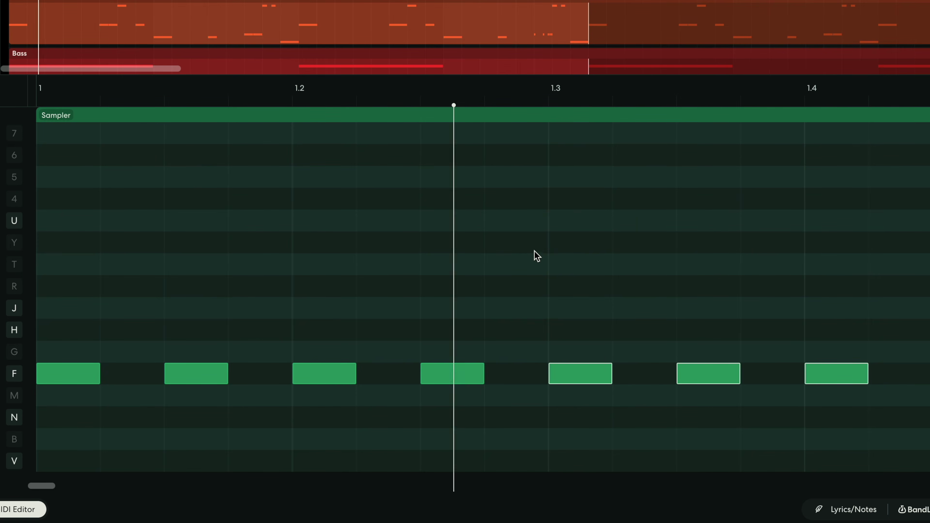
{"action": "key", "text": "space"}
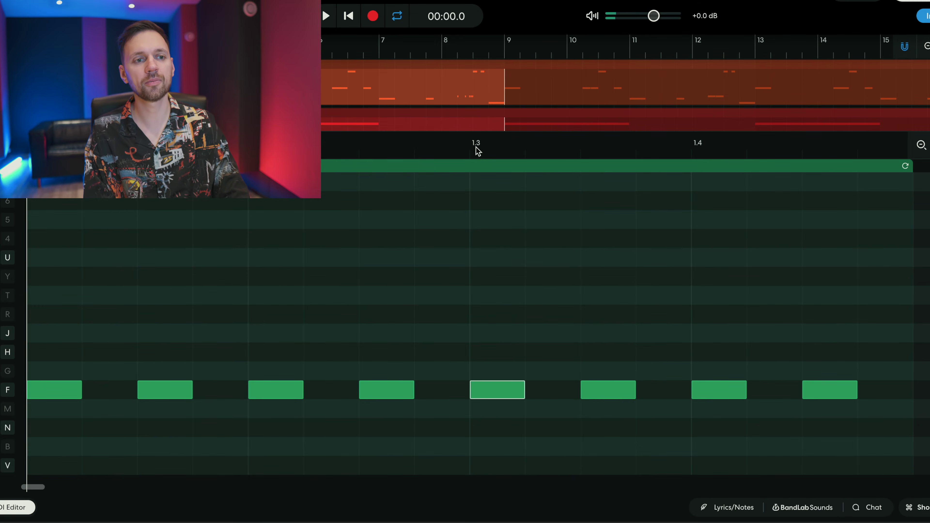
Place a pad N hit at 1.3 under the pad F pattern
{"action": "left_click", "coordinate": [468, 148]}
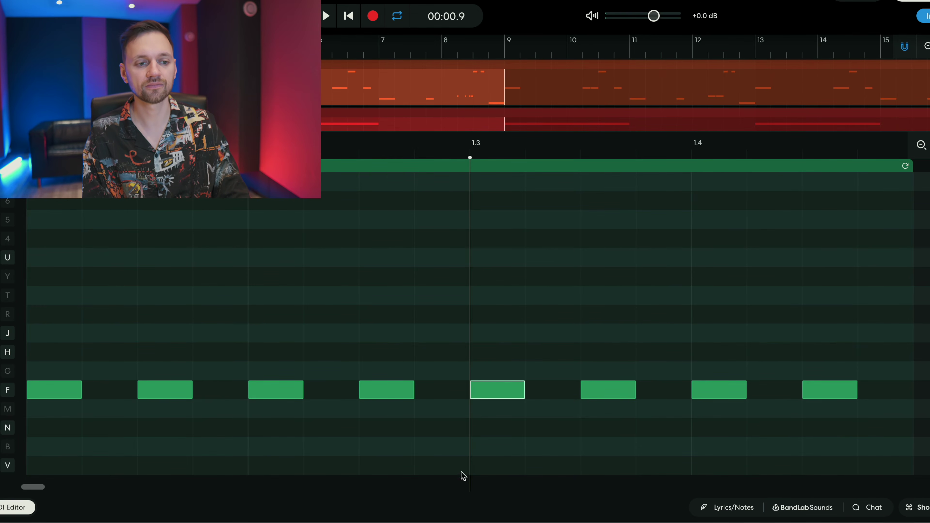
{"action": "left_click", "coordinate": [481, 442]}
{"action": "left_click_drag", "start_coordinate": [498, 447], "coordinate": [487, 424]}
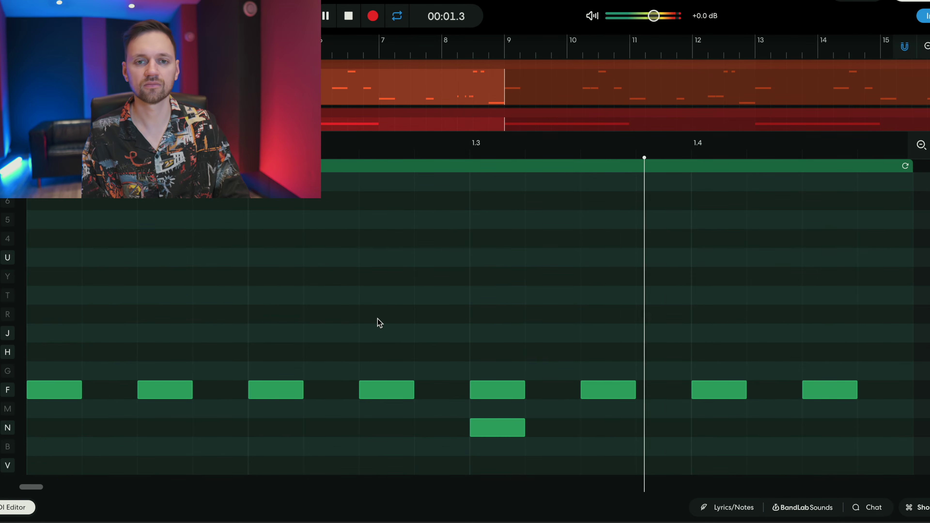
Extend the first Sampler region to four bars and repeat its pad F and N pattern through bars 2, 3 and 4
{"action": "left_click", "coordinate": [23, 508]}
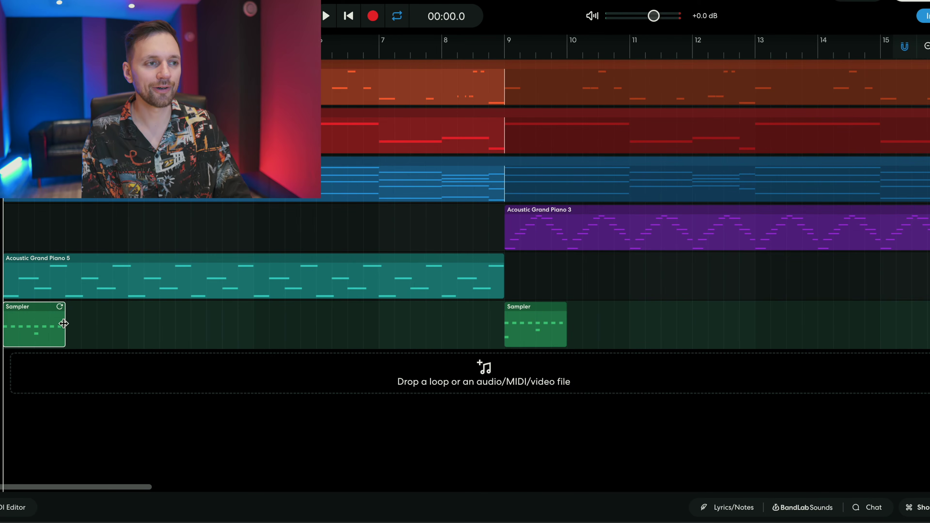
{"action": "left_click_drag", "start_coordinate": [64, 324], "coordinate": [228, 323]}
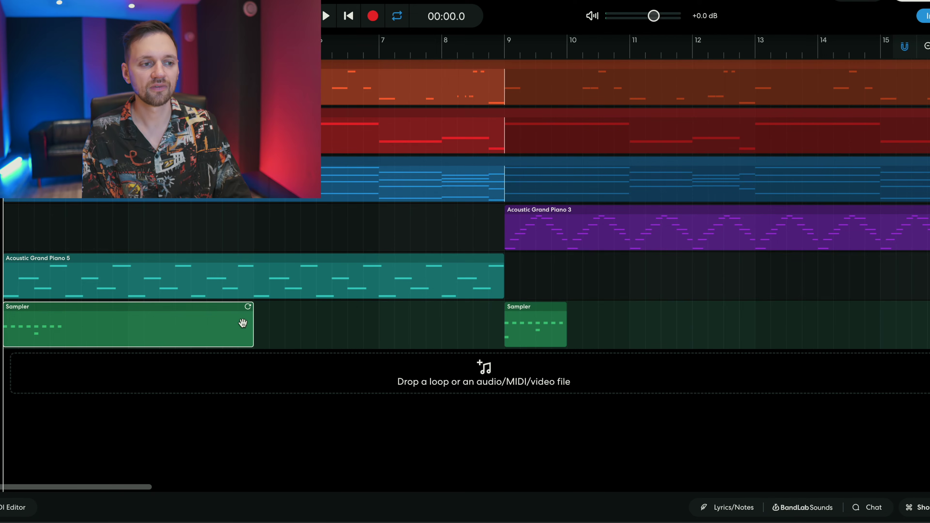
{"action": "double_click", "coordinate": [205, 325]}
{"action": "left_click_drag", "start_coordinate": [353, 322], "coordinate": [20, 480]}
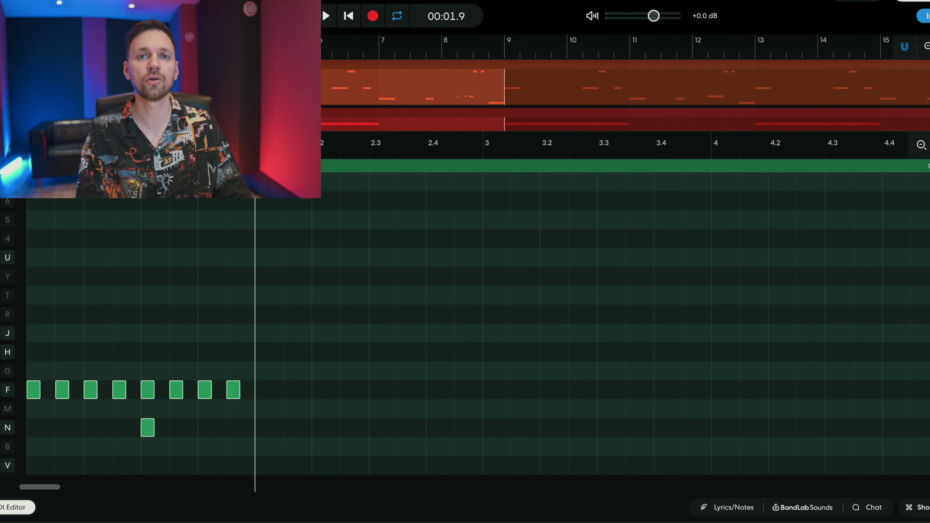
{"action": "key", "text": "ctrl+d"}
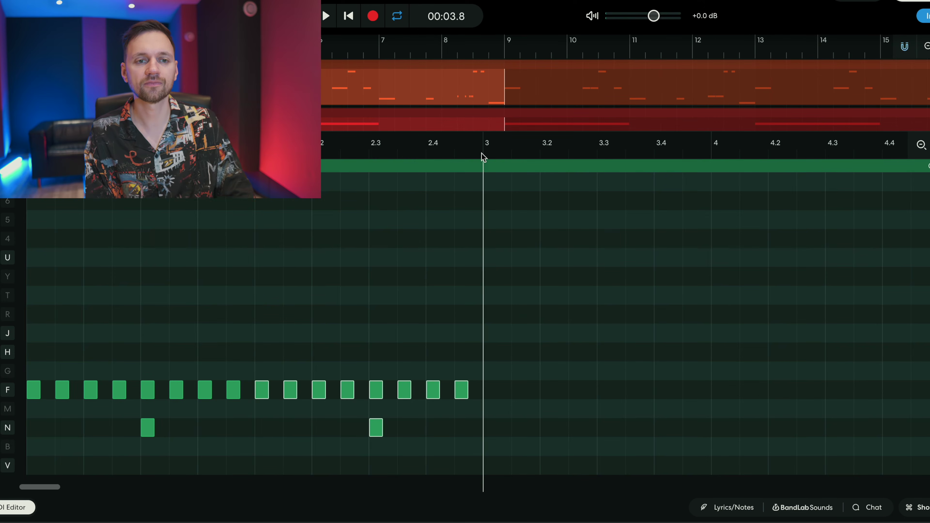
{"action": "key", "text": "ctrl+d"}
{"action": "key", "text": "ctrl+d"}
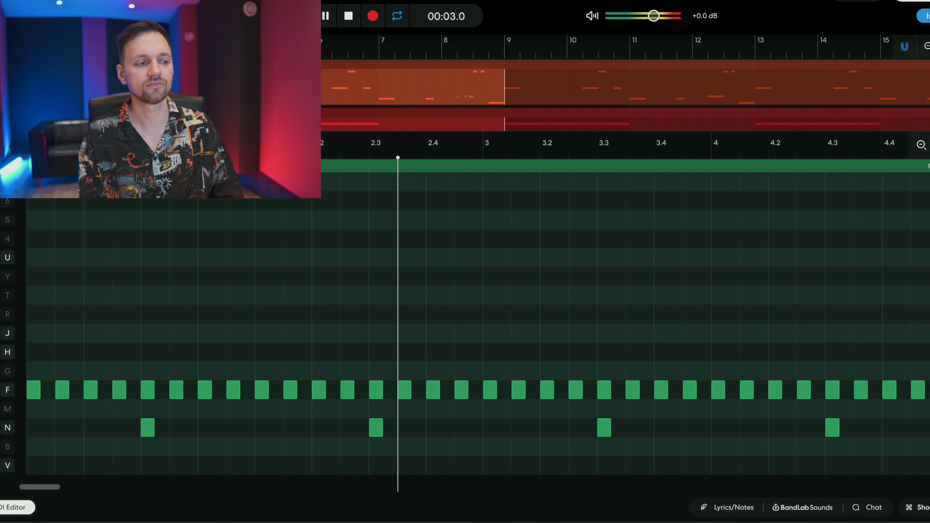
Lower the volume of the sample on pad N in the Sampler
{"action": "key", "text": "i"}
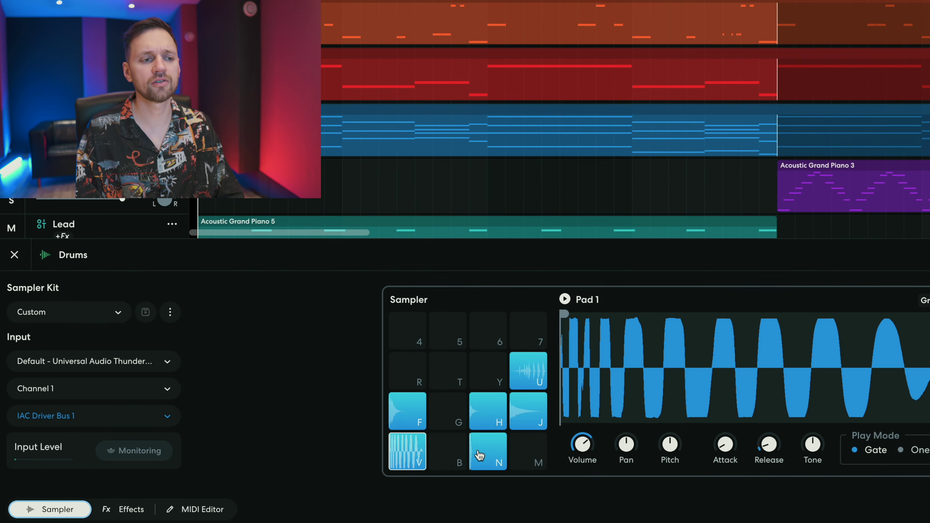
{"action": "left_click", "coordinate": [486, 455]}
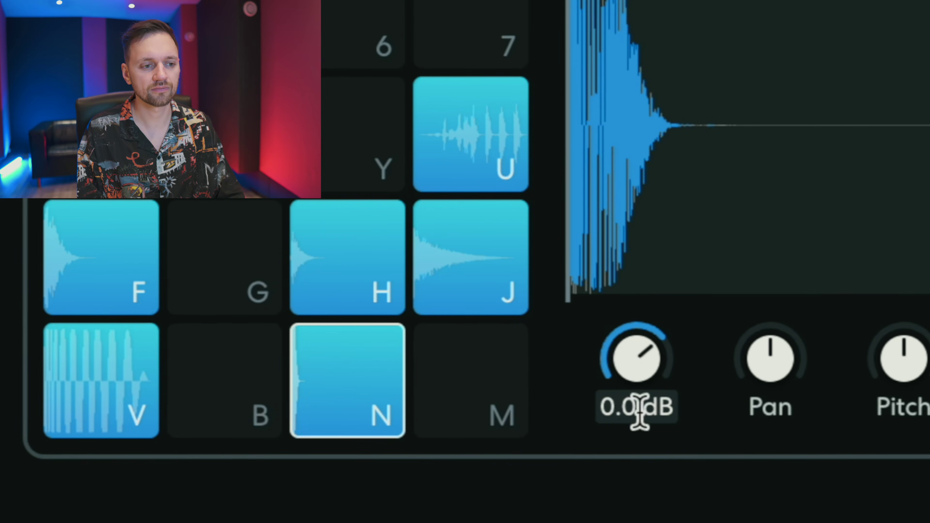
{"action": "left_click_drag", "start_coordinate": [582, 460], "coordinate": [579, 456]}
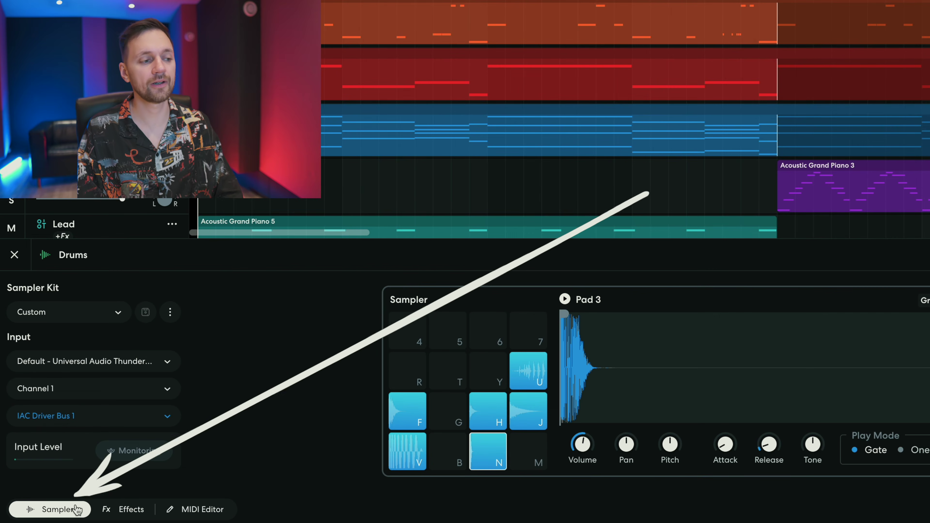
Place pad V hits at 1, 1.4 and 2.2 in the Sampler region's MIDI notes
{"action": "left_click", "coordinate": [216, 510]}
{"action": "key", "text": "space"}
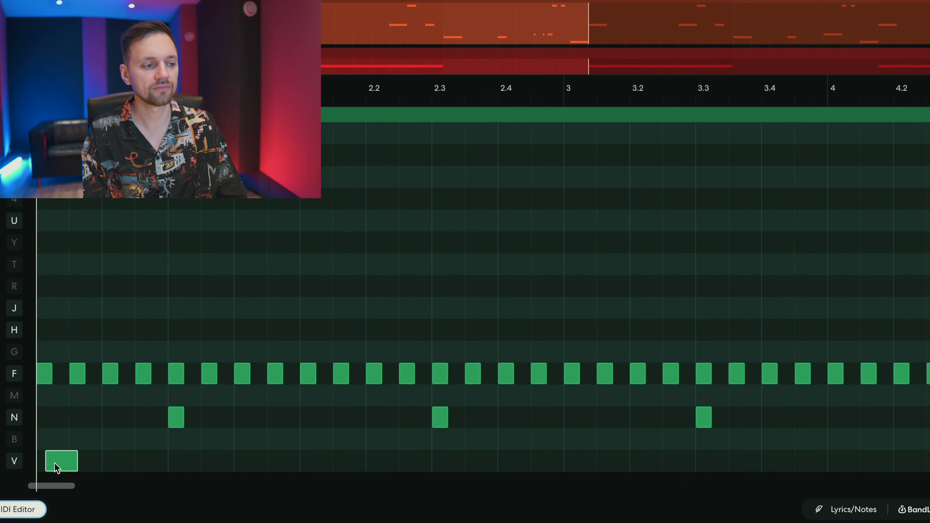
{"action": "left_click", "coordinate": [249, 460]}
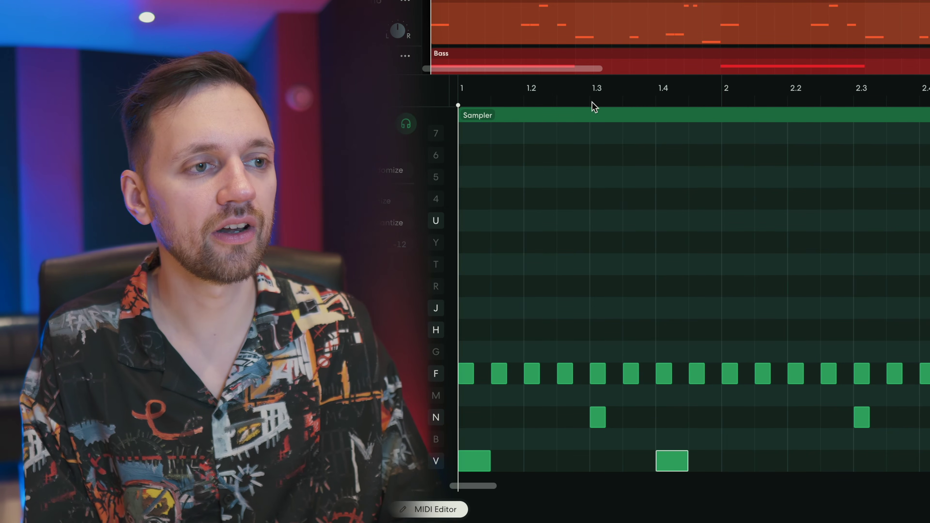
{"action": "left_click", "coordinate": [655, 103]}
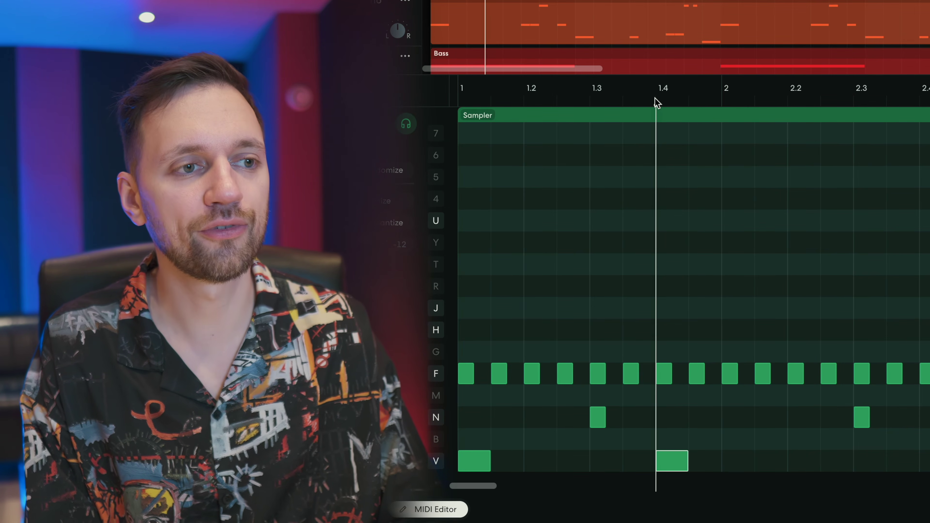
{"action": "left_click", "coordinate": [790, 104]}
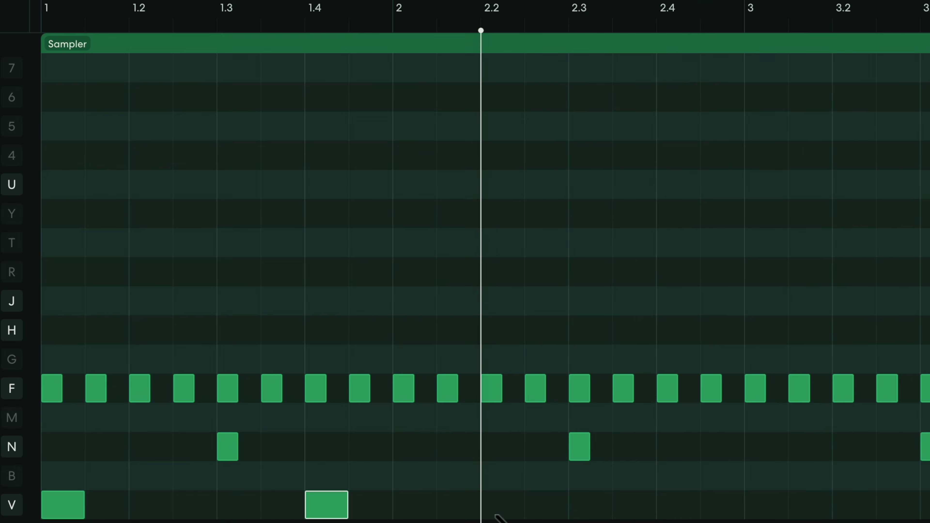
{"action": "left_click", "coordinate": [512, 508]}
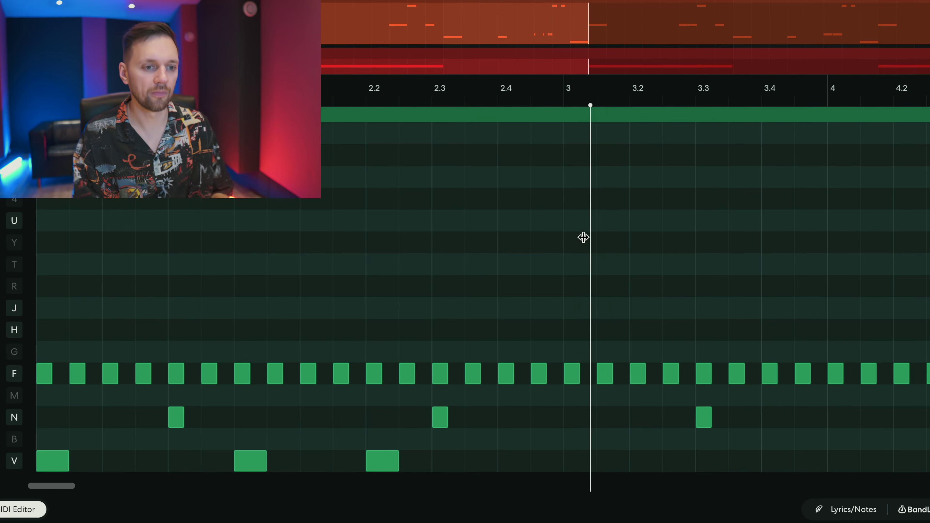
Copy the three pad V hits to bar 3 and add another V hit an eighth note after 4.3
{"action": "left_click_drag", "start_coordinate": [434, 457], "coordinate": [47, 476]}
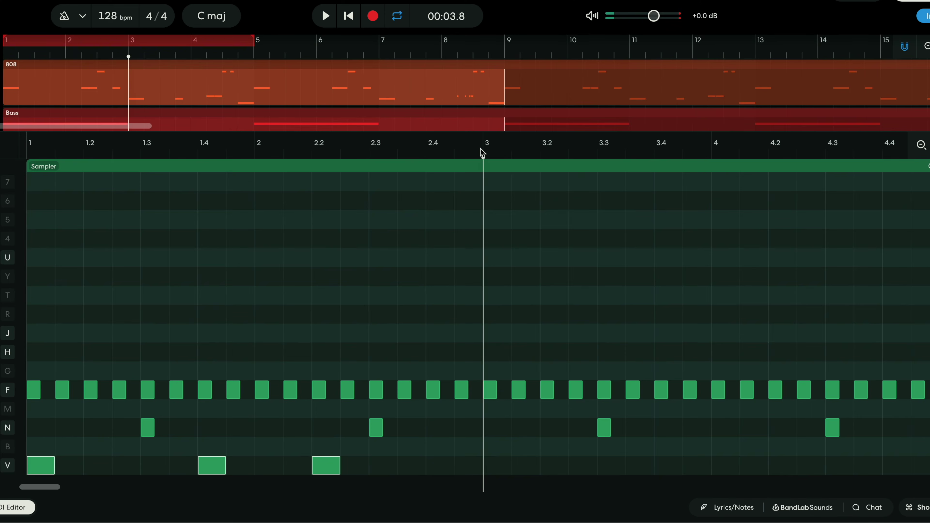
{"action": "key", "text": "ctrl+v"}
{"action": "key", "text": "space"}
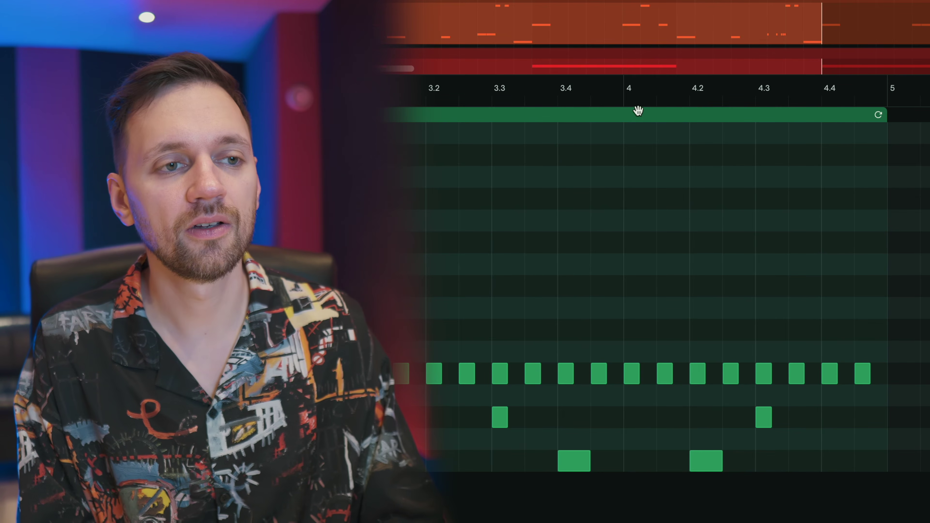
{"action": "left_click", "coordinate": [853, 103]}
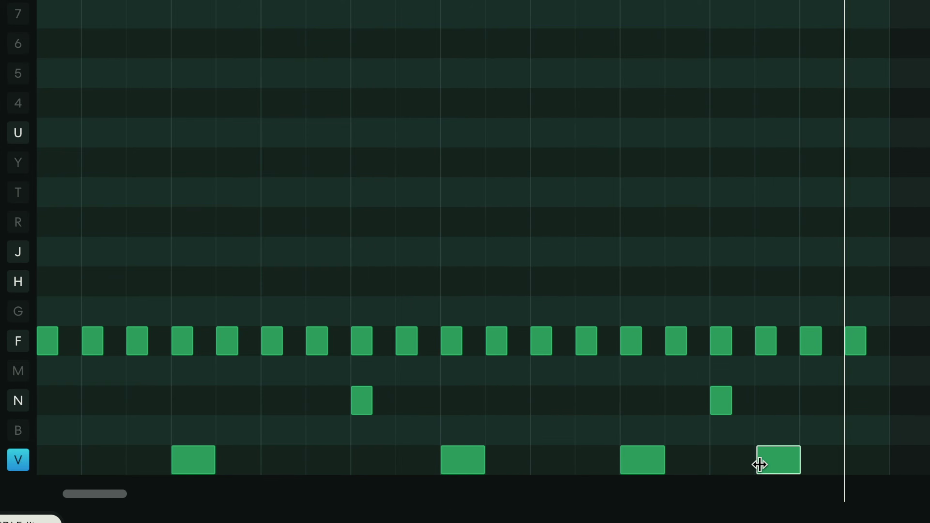
{"action": "key", "text": "Up"}
{"action": "key", "text": "Down"}
{"action": "key", "text": "space"}
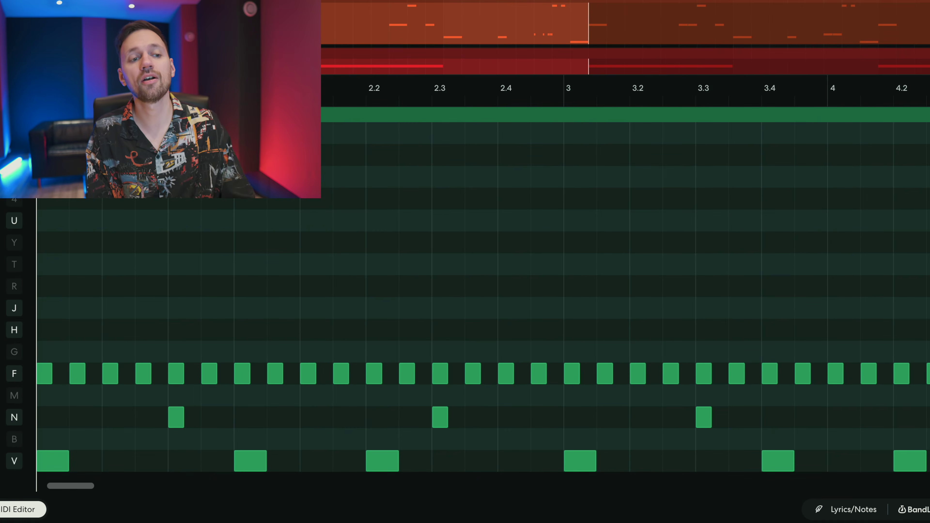
Place one pad J hit on the last eighth note of bar 2 and lower that pad's volume
{"action": "left_click", "coordinate": [305, 329]}
{"action": "left_click", "coordinate": [306, 310]}
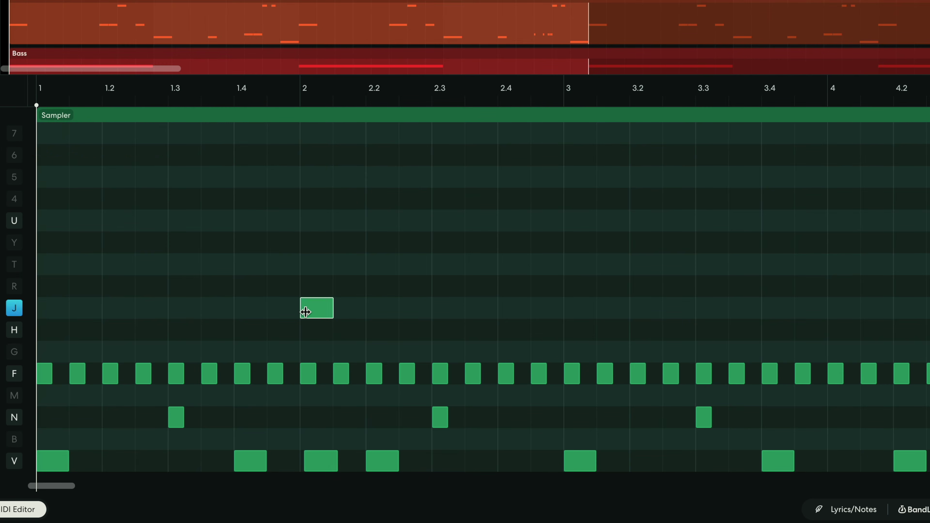
{"action": "left_click_drag", "start_coordinate": [305, 312], "coordinate": [470, 311]}
{"action": "key", "text": "space"}
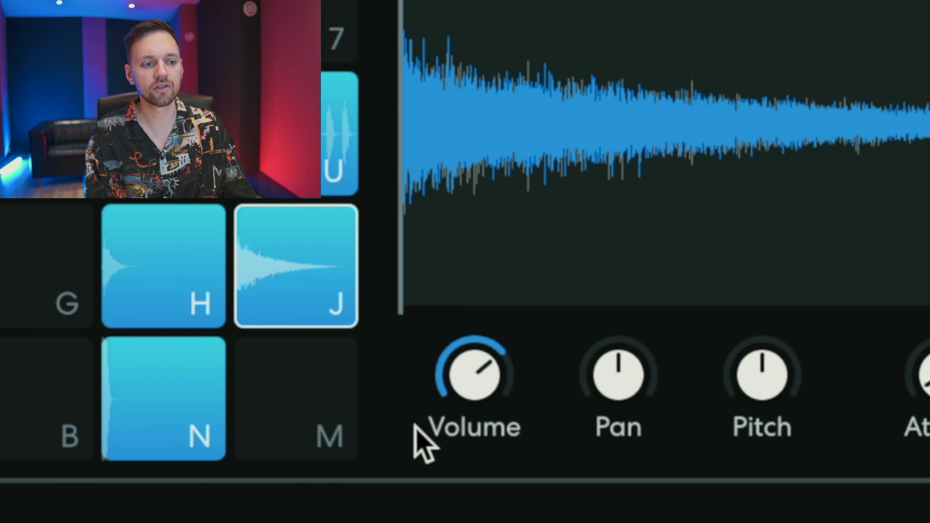
{"action": "left_click_drag", "start_coordinate": [470, 388], "coordinate": [461, 426]}
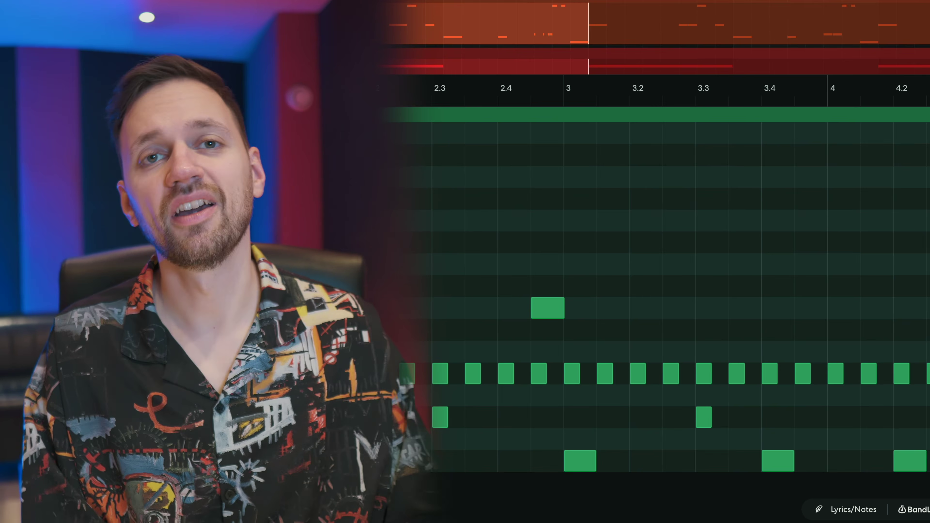
Add three rapid pad H hits at the start of bar 2 and lower that pad's volume
{"action": "scroll", "coordinate": [482, 355], "scroll_direction": "up", "scroll_amount": 3}
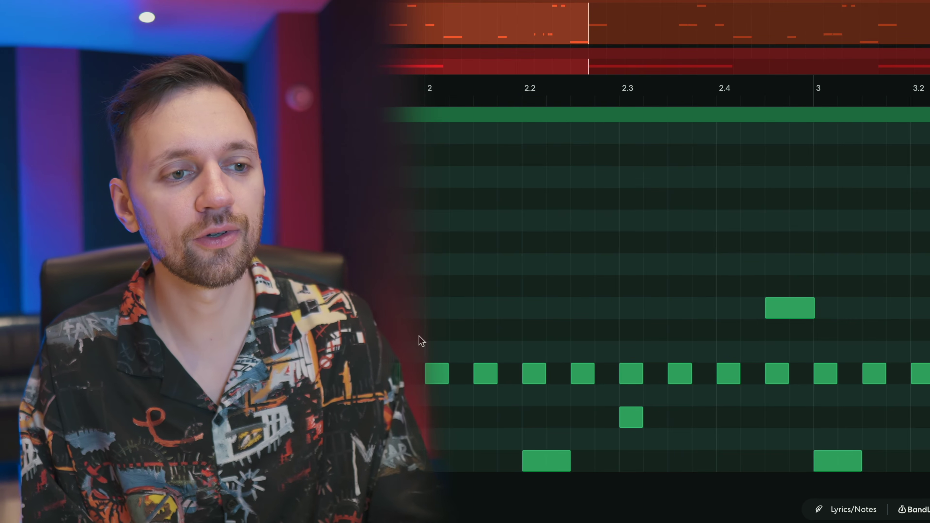
{"action": "left_click", "coordinate": [430, 328]}
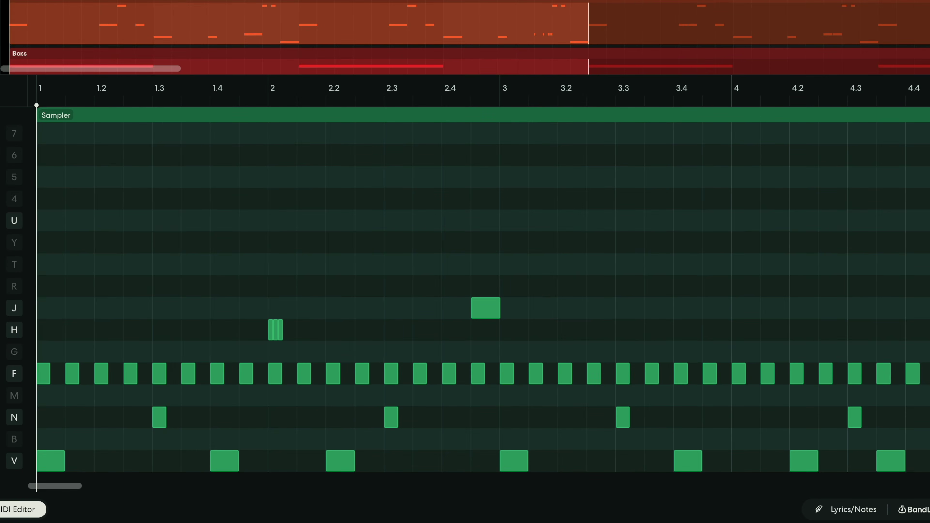
{"action": "key", "text": "space"}
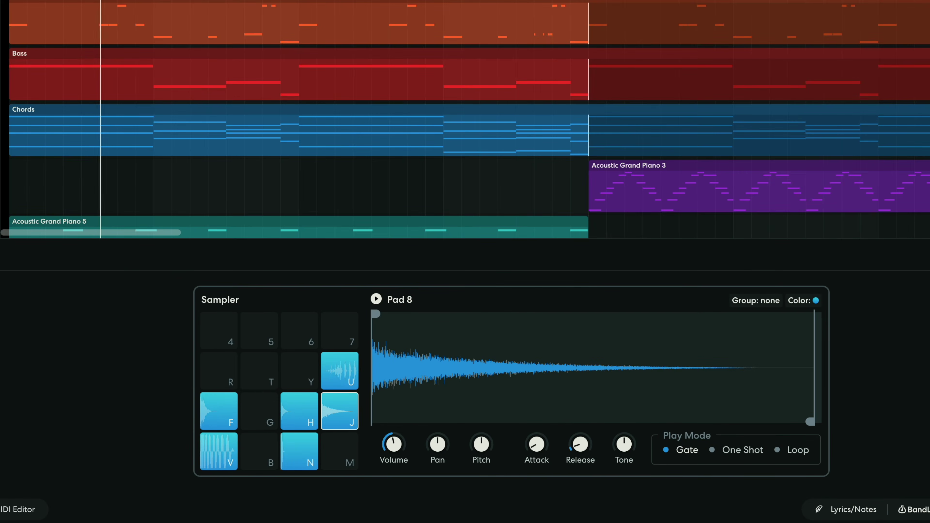
{"action": "left_click", "coordinate": [317, 415]}
{"action": "left_click_drag", "start_coordinate": [393, 445], "coordinate": [386, 450]}
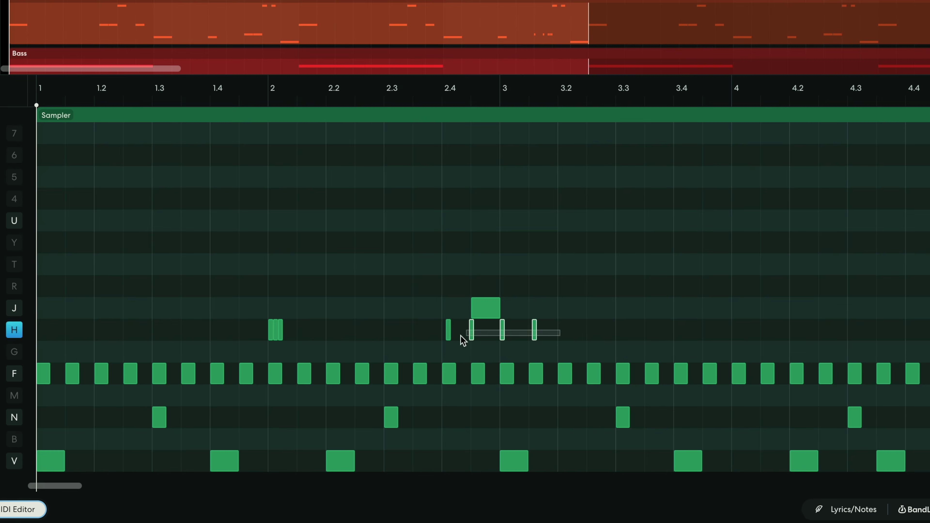
Arrange four pad H hits in sixteenth notes from 2.4 and delete the extra H hits from bar 3 onward
{"action": "scroll", "coordinate": [463, 341], "scroll_direction": "up", "scroll_amount": 3}
{"action": "left_click", "coordinate": [462, 337]}
{"action": "left_click", "coordinate": [488, 335]}
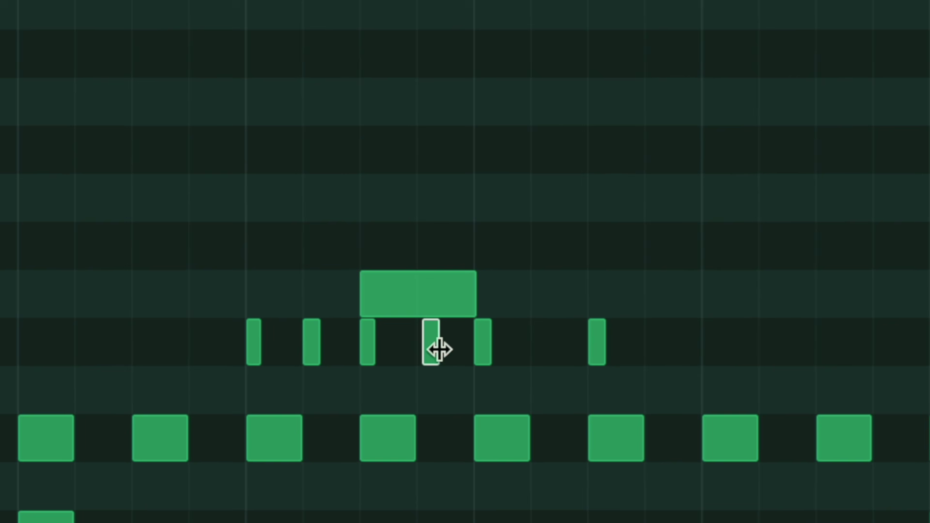
{"action": "left_click_drag", "start_coordinate": [706, 343], "coordinate": [455, 370]}
{"action": "key", "text": "Delete"}
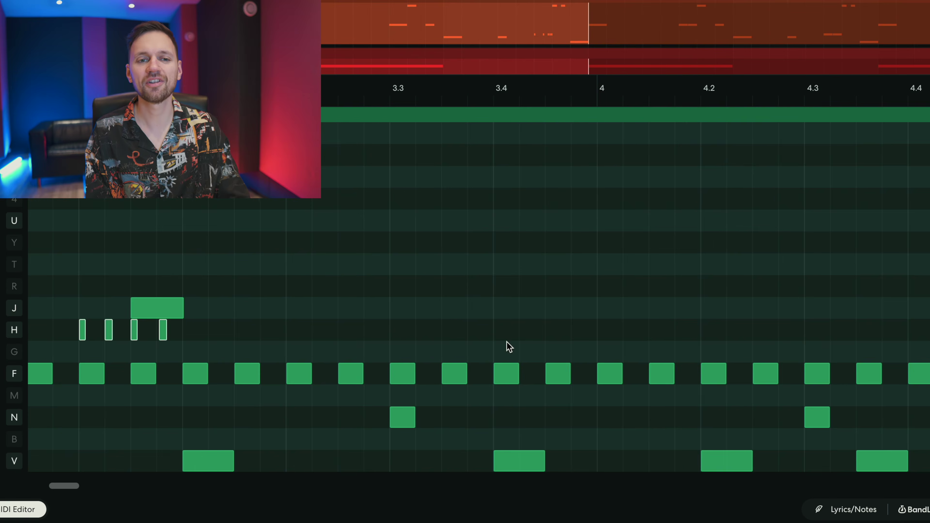
{"action": "scroll", "coordinate": [508, 346], "scroll_direction": "right", "scroll_amount": 5}
{"action": "scroll", "coordinate": [629, 106], "scroll_direction": "down", "scroll_amount": 3}
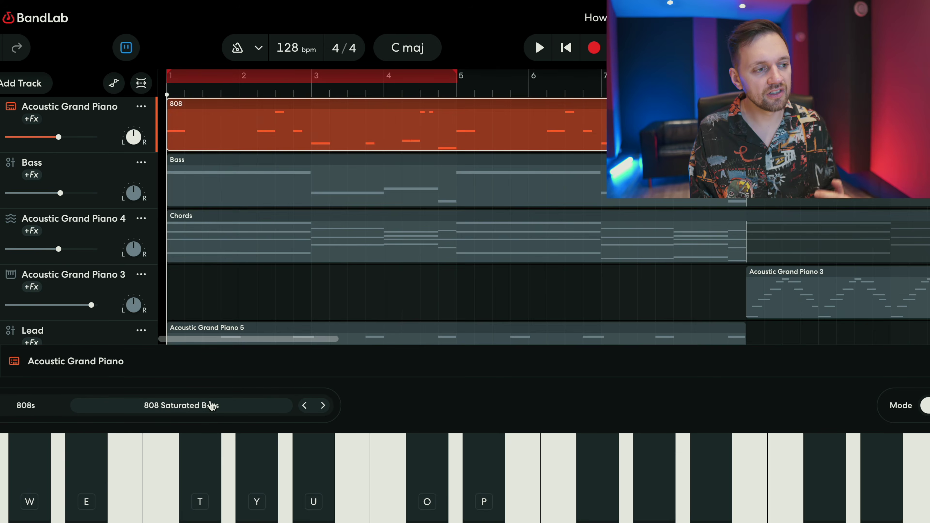
Play the arrangement, remove the drum clip at bar 9 and loop the first drum clip up to bar 9
{"action": "left_click", "coordinate": [216, 406]}
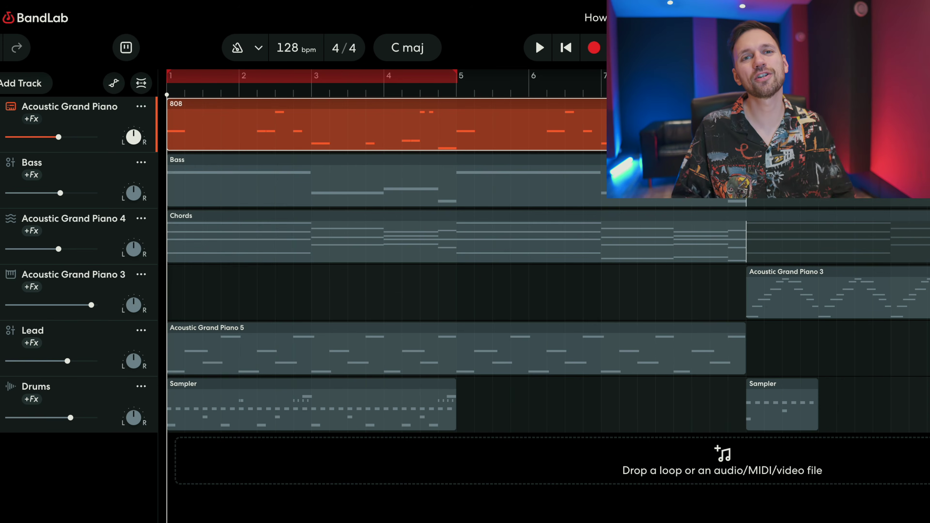
{"action": "key", "text": "space"}
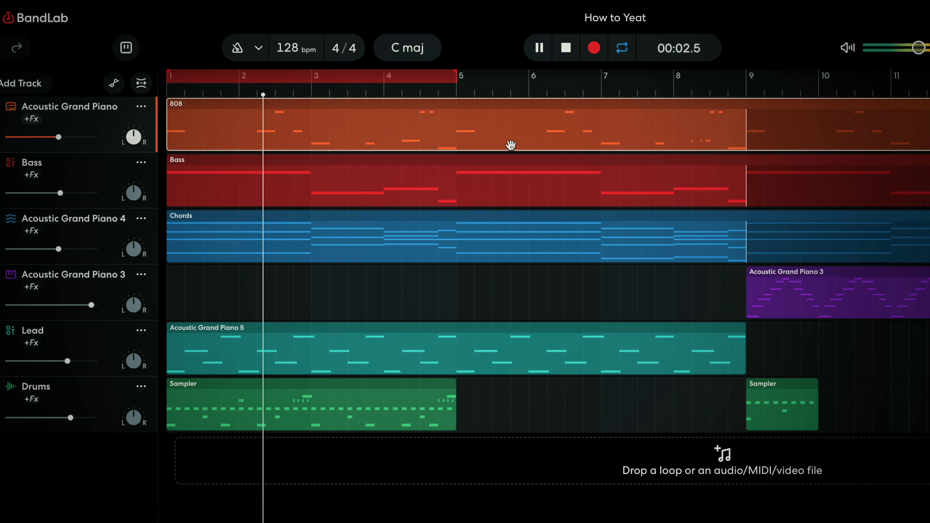
{"action": "left_click", "coordinate": [424, 417]}
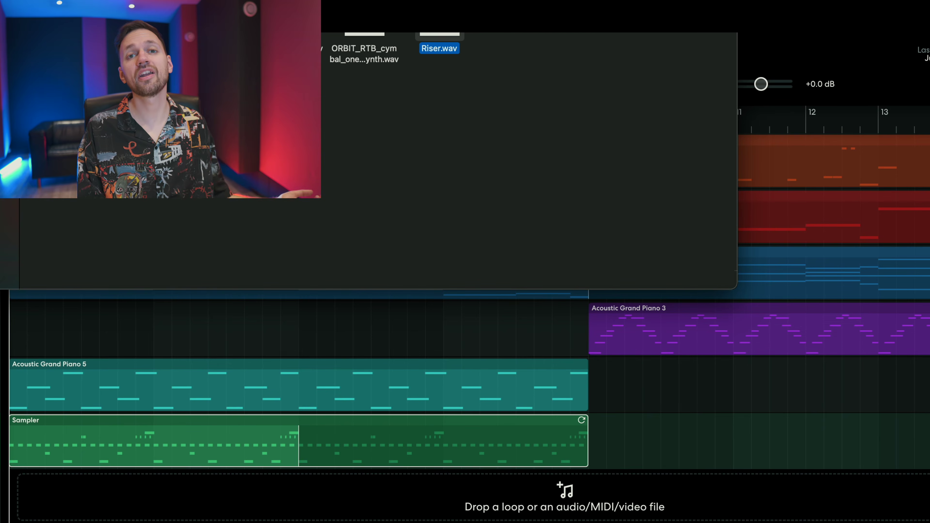
Add Riser.wav on a new track so that it ends at bar 9, and play back the transition
{"action": "left_click_drag", "start_coordinate": [439, 48], "coordinate": [518, 501]}
{"action": "key", "text": "space"}
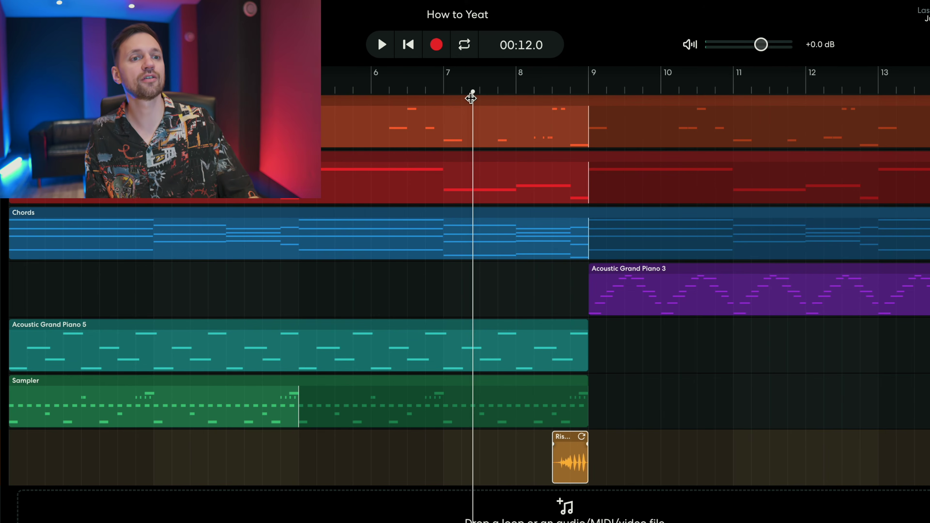
{"action": "key", "text": "space"}
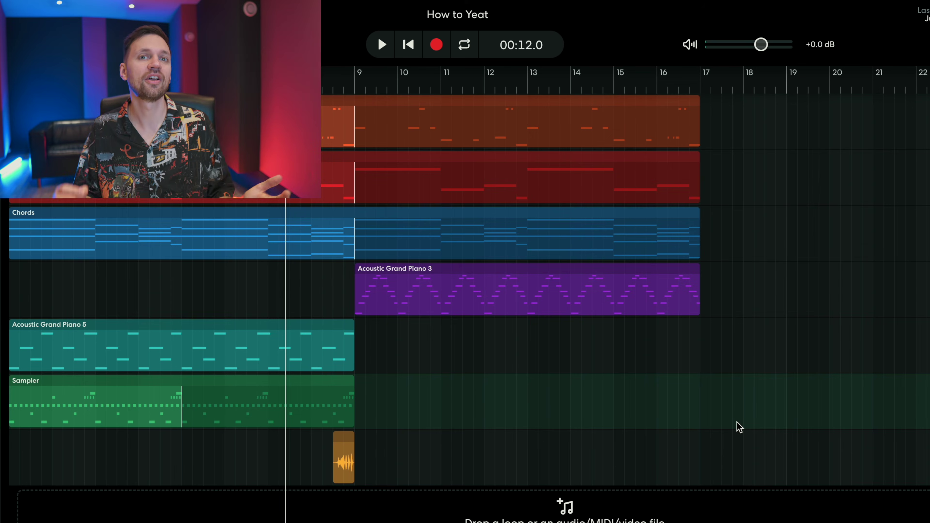
Duplicate the lead, drum and riser clips to bar 9, and copy the whole arrangement to bars 17 and 33
{"action": "left_click_drag", "start_coordinate": [474, 492], "coordinate": [418, 345]}
{"action": "key", "text": "ctrl+a"}
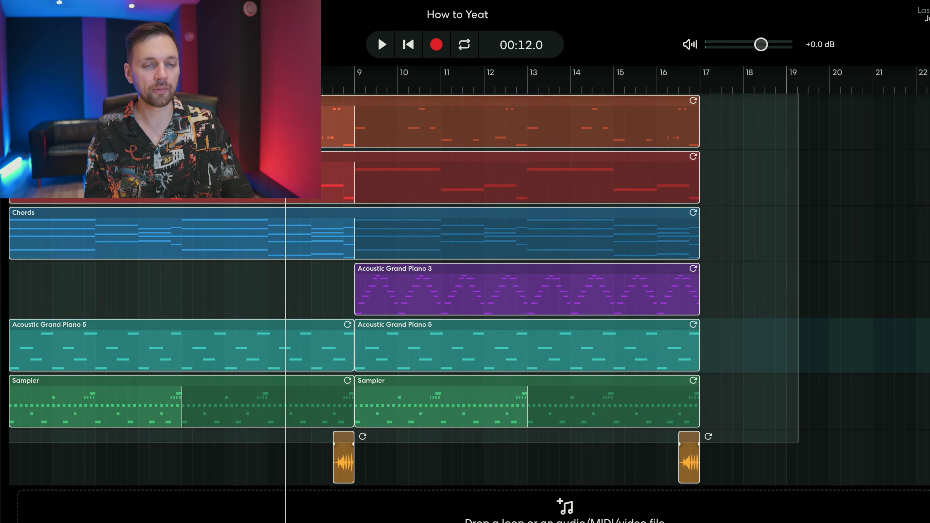
{"action": "key", "text": "ctrl+d"}
{"action": "left_click_drag", "start_coordinate": [750, 153], "coordinate": [734, 152]}
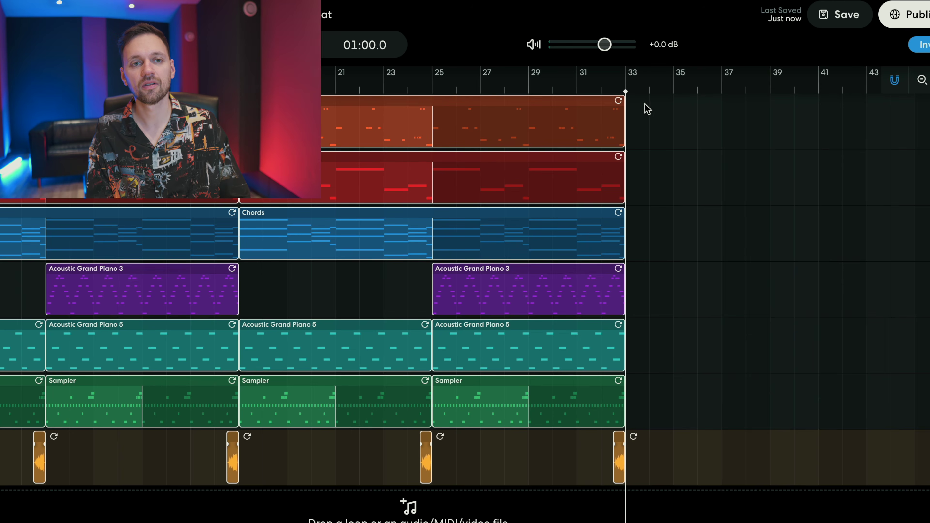
{"action": "left_click", "coordinate": [646, 104]}
{"action": "key", "text": "ctrl+v"}
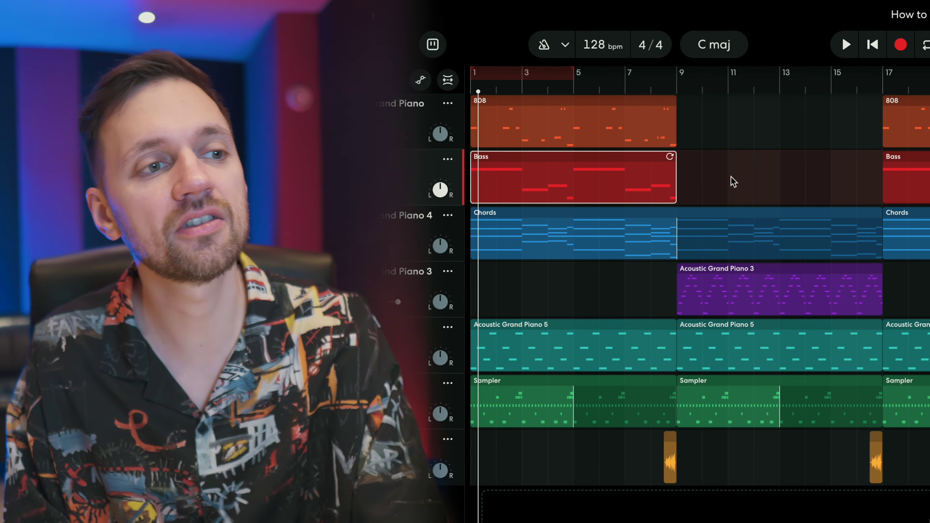
Delete the 808 clip at bar 1 and the first drum clip to strip down the intro
{"action": "key", "text": "Delete"}
{"action": "left_click", "coordinate": [533, 119]}
{"action": "key", "text": "Delete"}
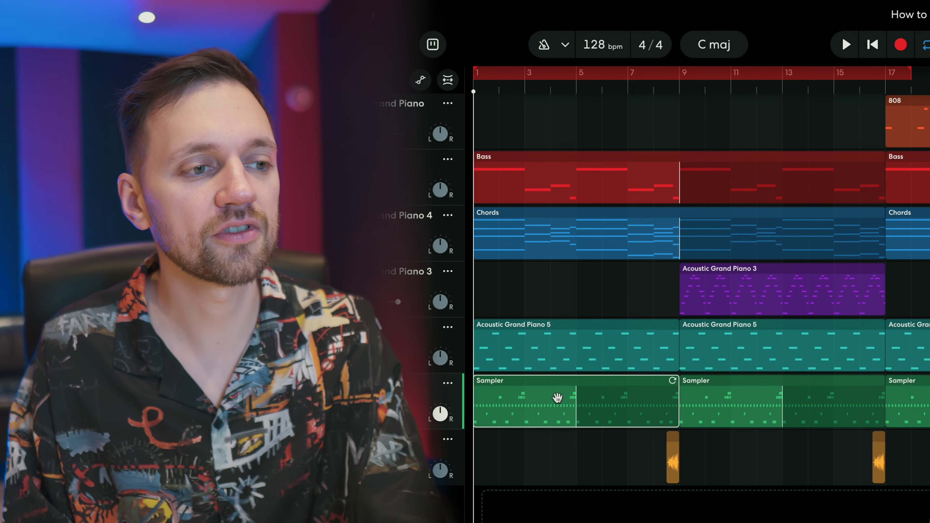
{"action": "key", "text": "Delete"}
Try deleting the first lead clip and the first chords clip, and copy the bar 9 lead clip back to bar 1
{"action": "left_click", "coordinate": [555, 366]}
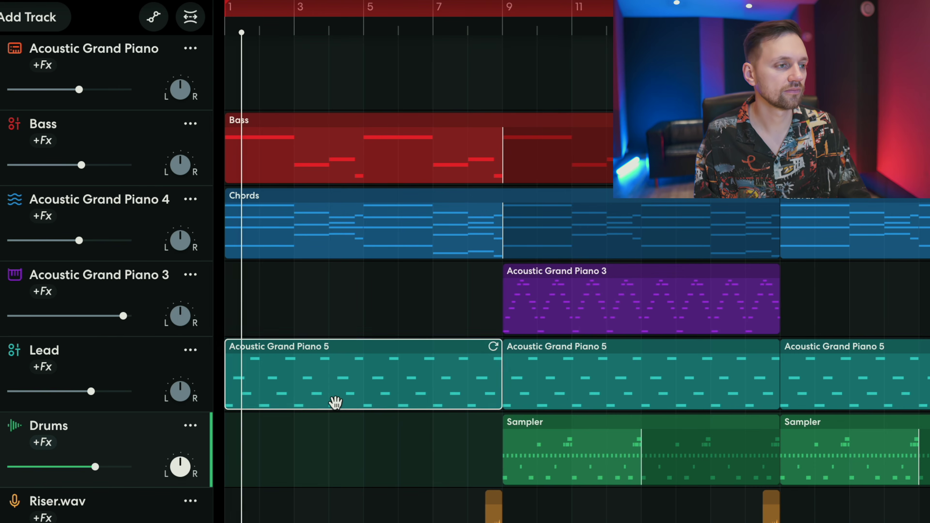
{"action": "key", "text": "Delete"}
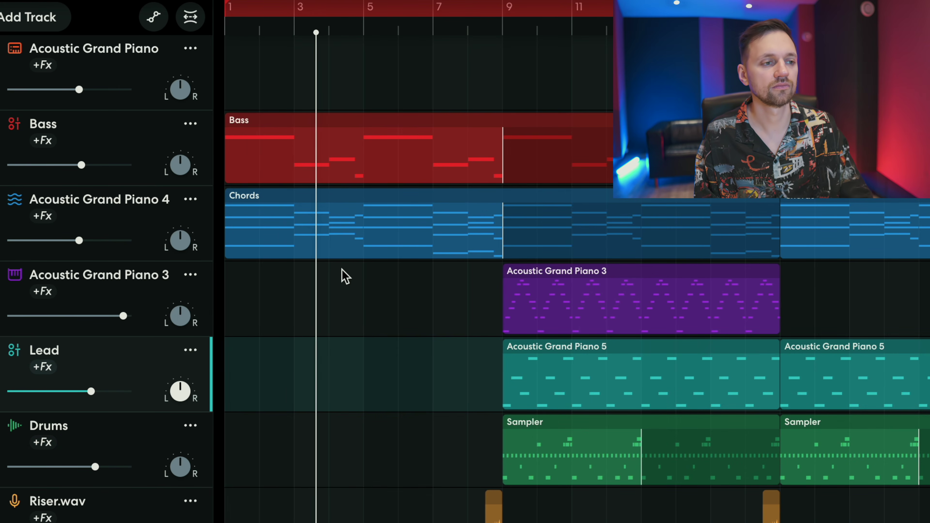
{"action": "left_click", "coordinate": [347, 211]}
{"action": "key", "text": "Delete"}
{"action": "left_click_drag", "start_coordinate": [544, 376], "coordinate": [219, 372]}
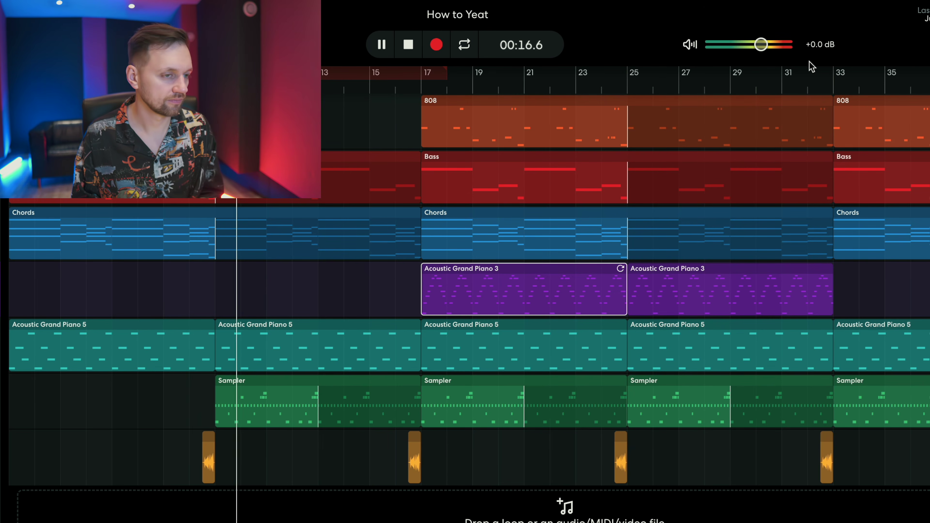
Place an 808 clip over bars 9 to 17, and delete the Acoustic Grand Piano 3 and lead clips between bars 25 and 33
{"action": "key", "text": "space"}
{"action": "left_click", "coordinate": [468, 128]}
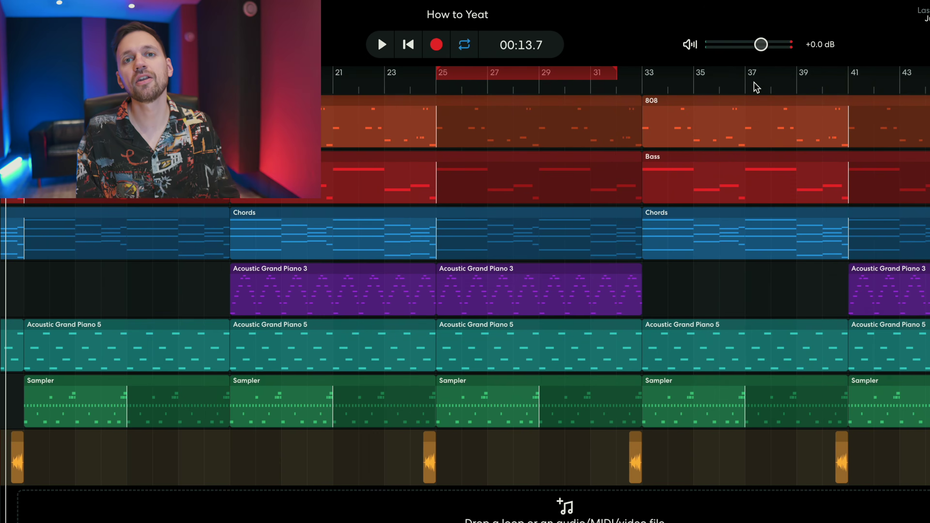
{"action": "left_click", "coordinate": [459, 285]}
{"action": "key", "text": "Delete"}
{"action": "left_click", "coordinate": [519, 368]}
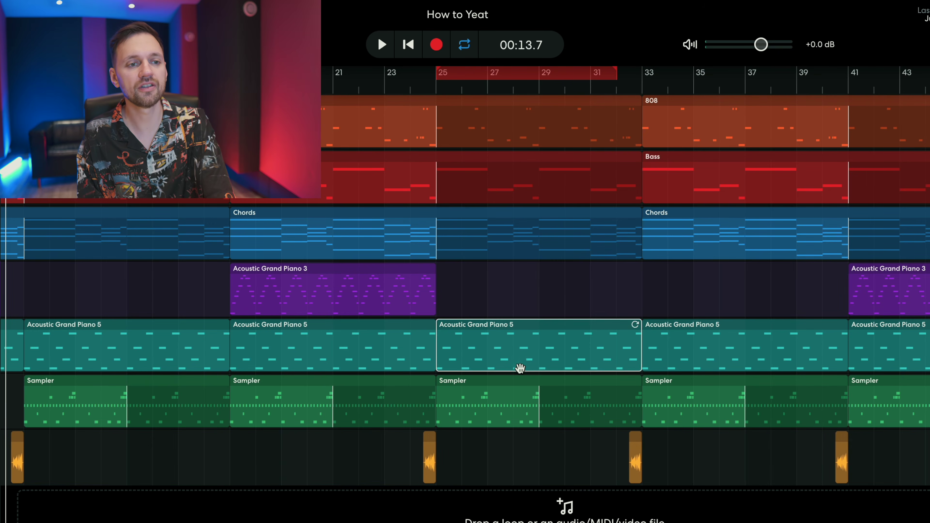
{"action": "key", "text": "Delete"}
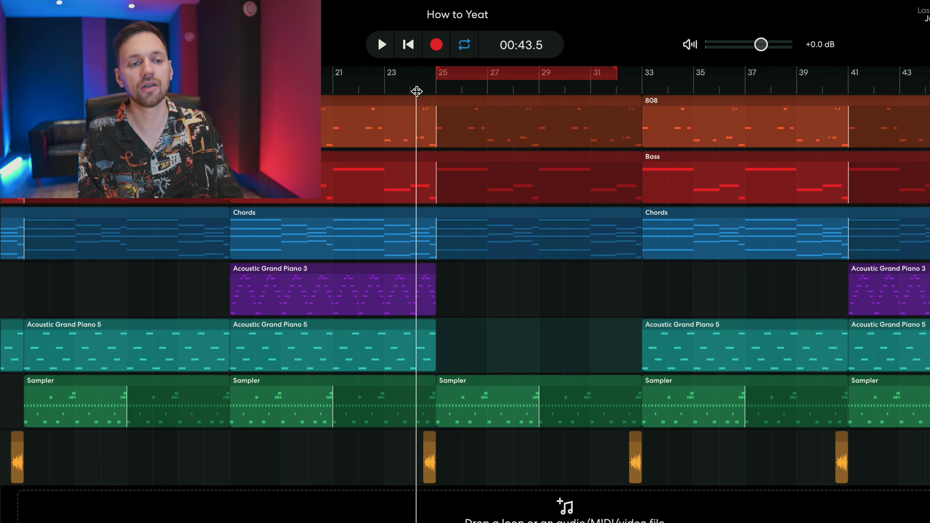
Play from just before bar 25, and remove the drum clip at bar 33 and the riser leading into it
{"action": "key", "text": "space"}
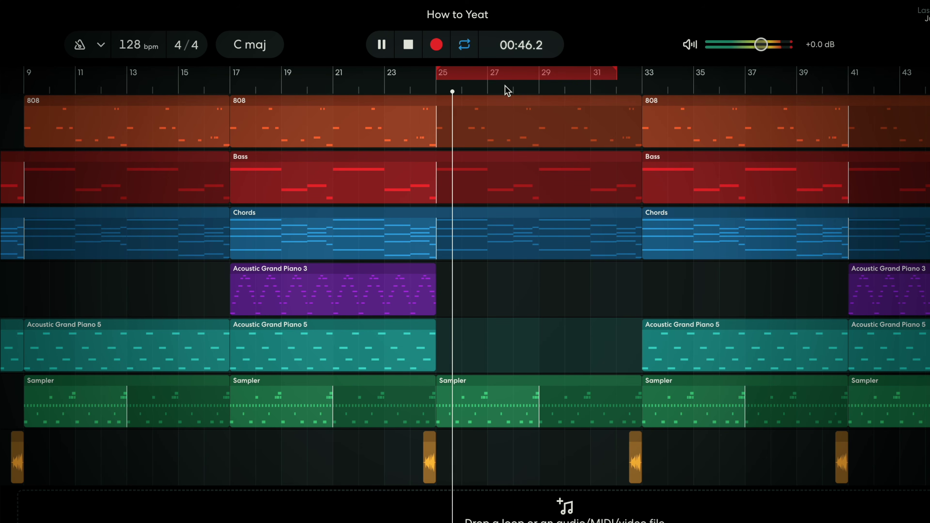
{"action": "scroll", "coordinate": [515, 231], "scroll_direction": "right", "scroll_amount": 2}
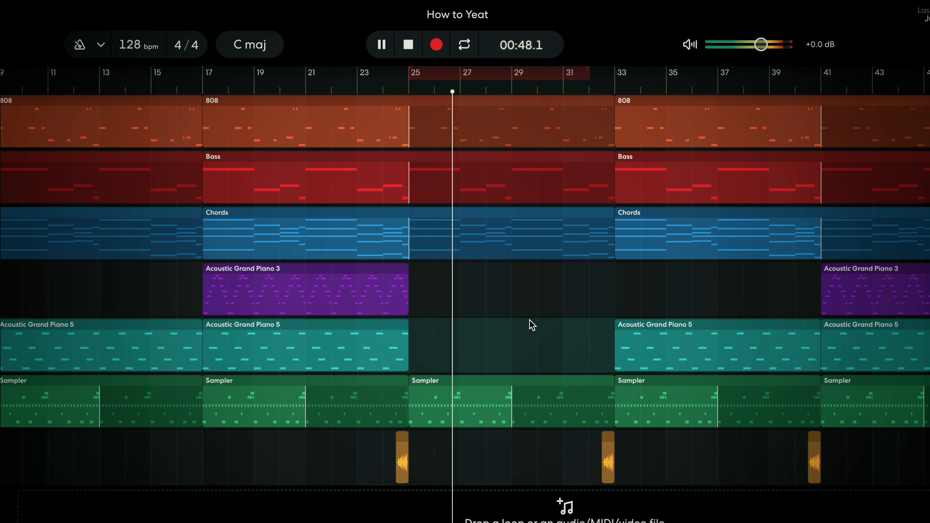
{"action": "scroll", "coordinate": [531, 322], "scroll_direction": "right", "scroll_amount": 8}
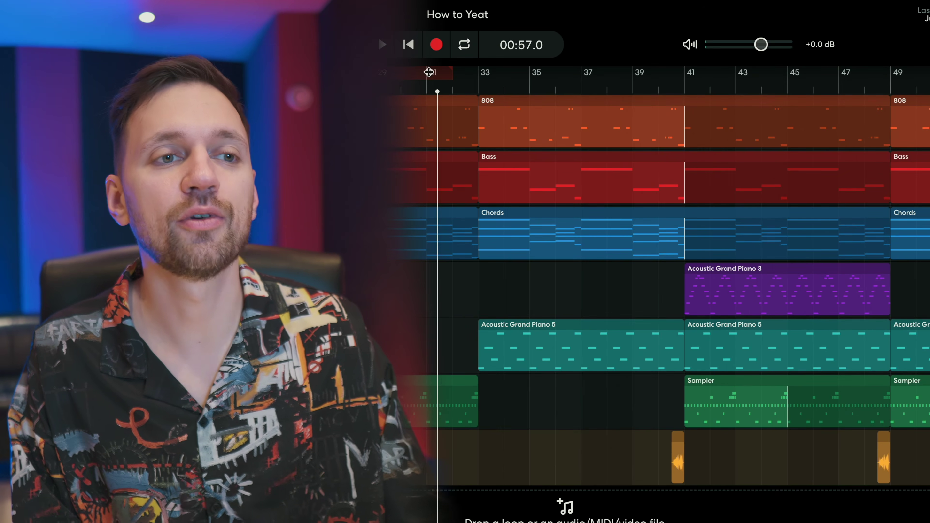
{"action": "scroll", "coordinate": [393, 98], "scroll_direction": "up", "scroll_amount": 3}
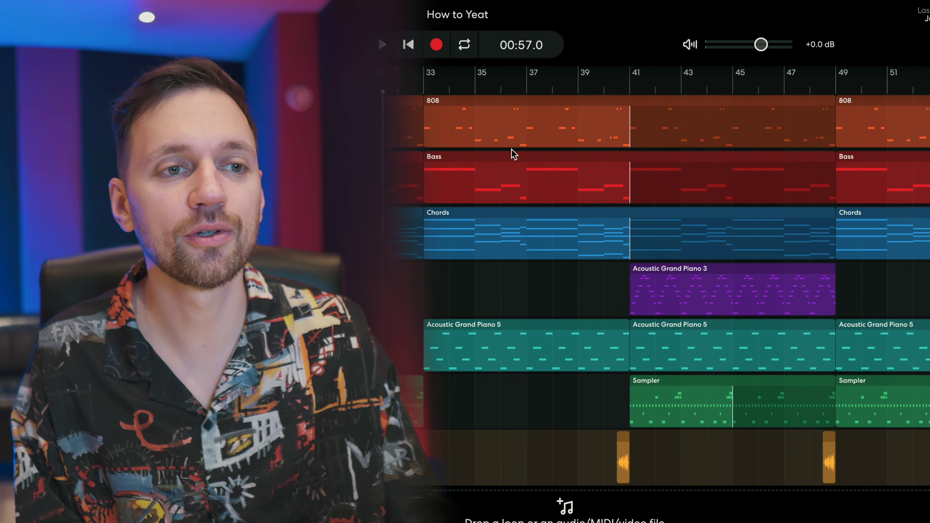
Play into bar 33, delete the 808 clip there and shorten the Bass clip so it ends at bar 41
{"action": "left_click", "coordinate": [398, 93]}
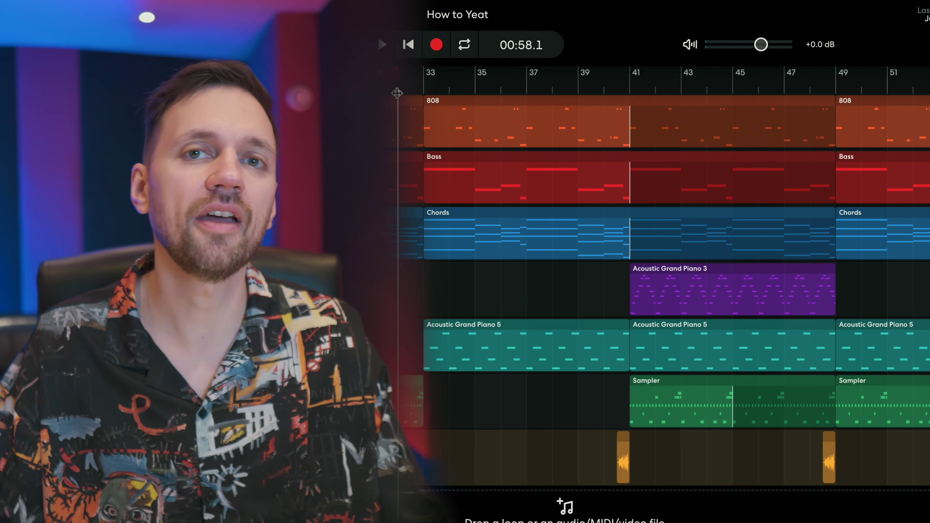
{"action": "scroll", "coordinate": [399, 94], "scroll_direction": "right", "scroll_amount": 2}
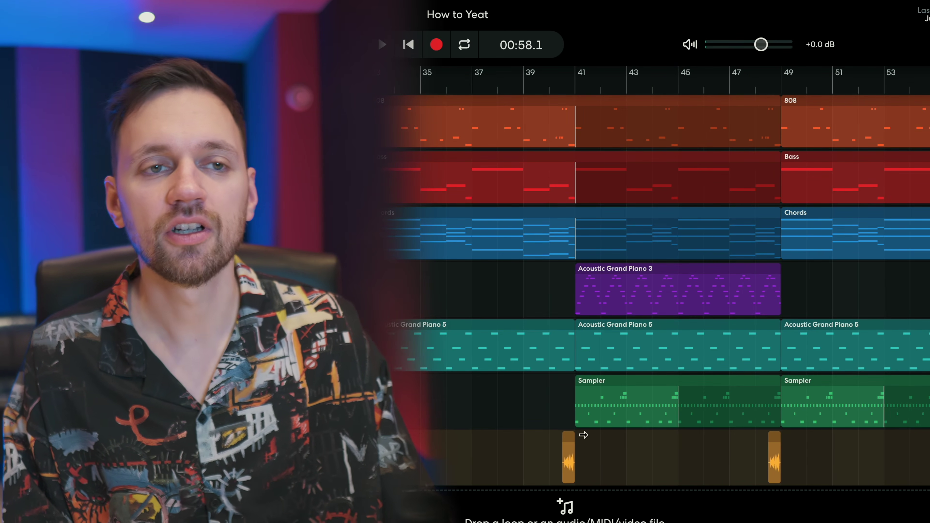
{"action": "key", "text": "space"}
{"action": "left_click", "coordinate": [408, 119]}
{"action": "key", "text": "Delete"}
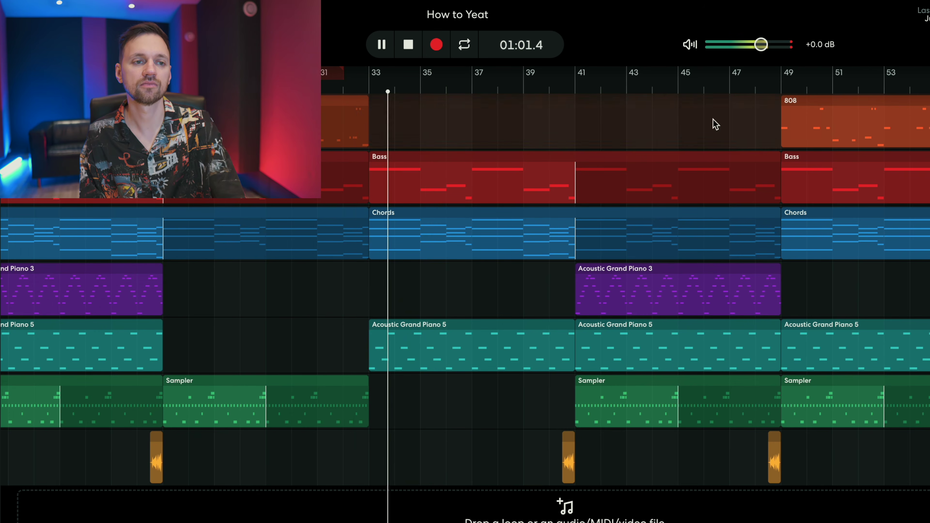
{"action": "left_click", "coordinate": [699, 167]}
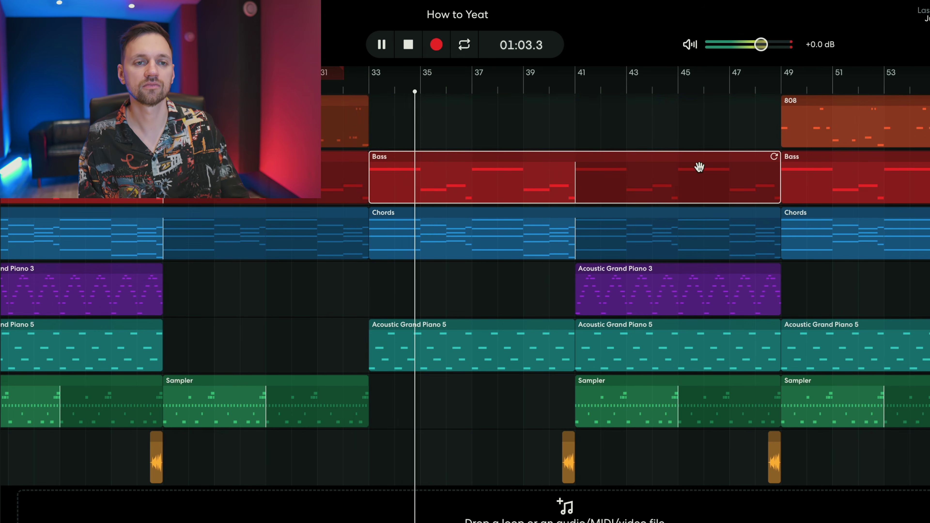
{"action": "left_click_drag", "start_coordinate": [773, 155], "coordinate": [562, 198]}
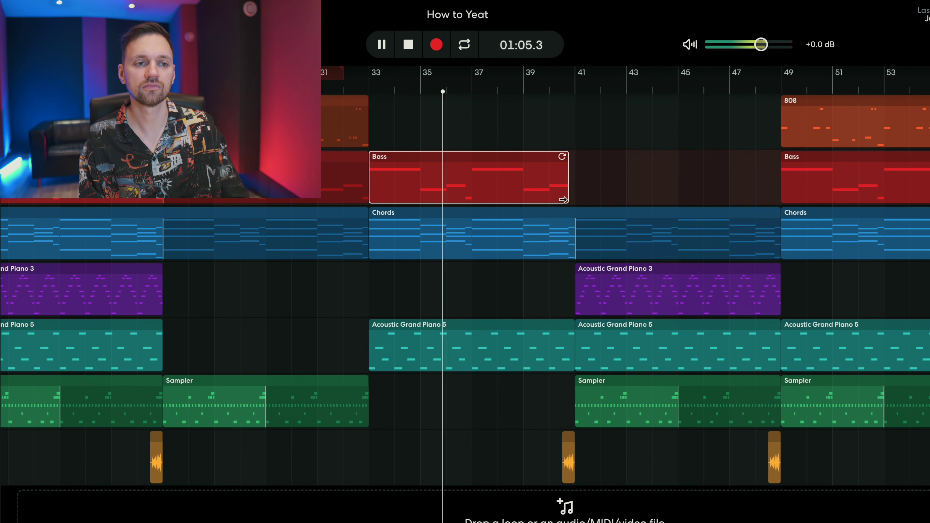
{"action": "scroll", "coordinate": [491, 480], "scroll_direction": "right", "scroll_amount": 2}
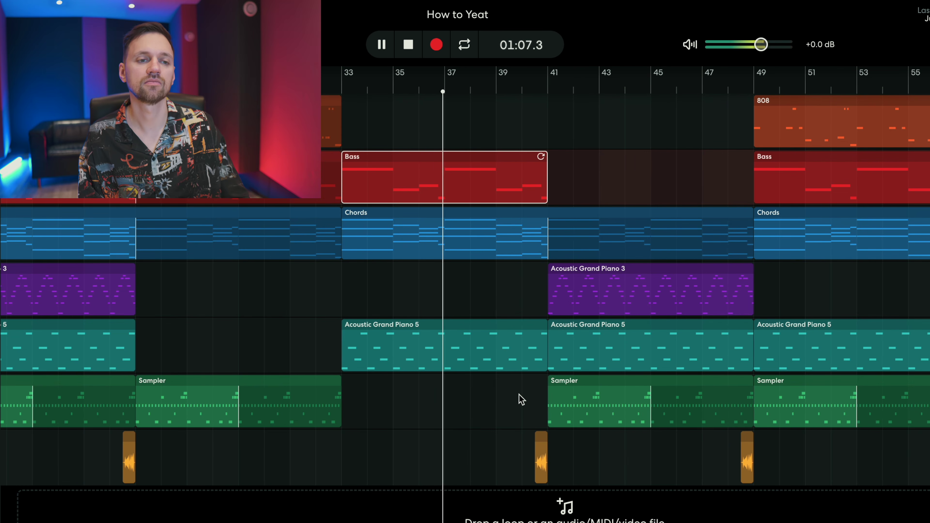
Copy the Acoustic Grand Piano 3 clip from bar 41 to bar 33 and trim its start to bar 37
{"action": "left_click_drag", "start_coordinate": [571, 297], "coordinate": [373, 310]}
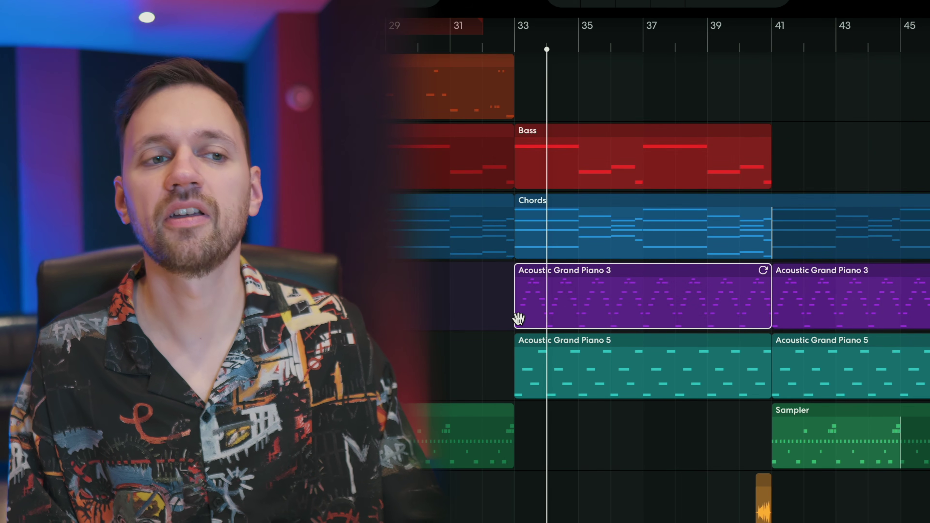
{"action": "left_click_drag", "start_coordinate": [519, 319], "coordinate": [642, 326]}
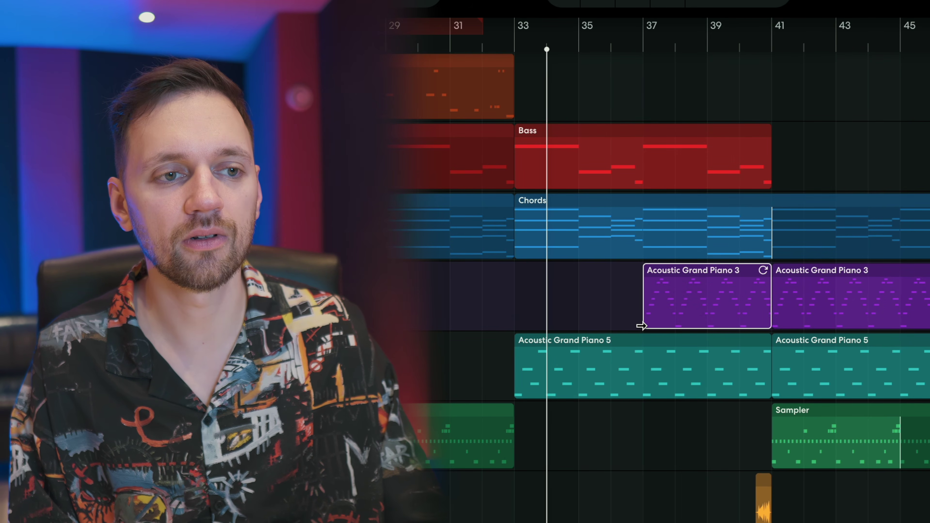
{"action": "left_click", "coordinate": [643, 46]}
{"action": "left_click", "coordinate": [483, 50]}
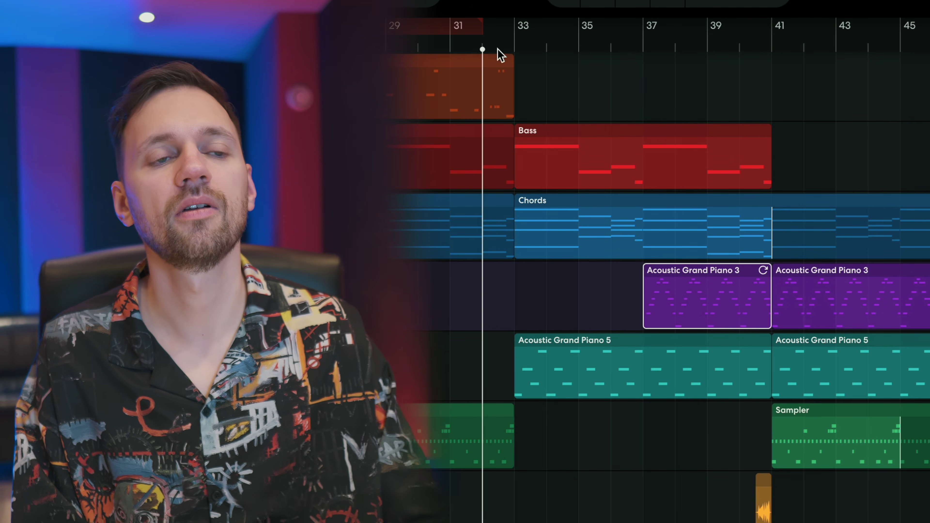
Move the 808 and Bass clips from bar 49 to bar 41, and delete the chords, lead and drum clips from bar 49 onward
{"action": "left_click", "coordinate": [751, 73]}
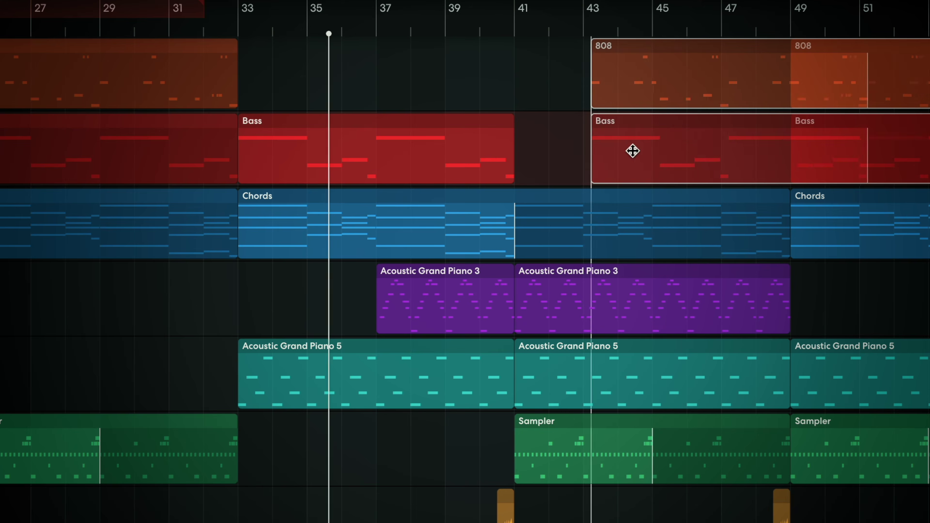
{"action": "left_click_drag", "start_coordinate": [633, 149], "coordinate": [556, 158]}
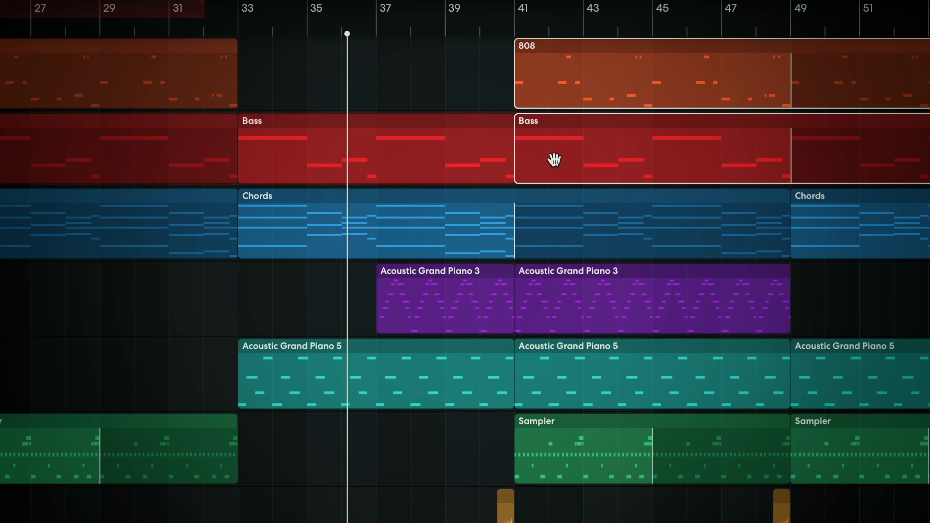
{"action": "left_click", "coordinate": [846, 249]}
{"action": "key", "text": "Delete"}
{"action": "left_click_drag", "start_coordinate": [826, 328], "coordinate": [928, 440]}
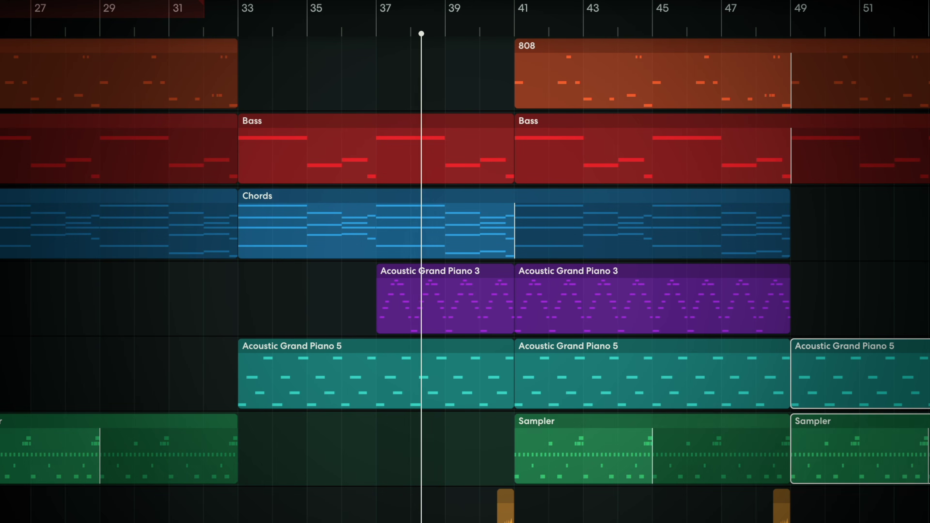
{"action": "key", "text": "Delete"}
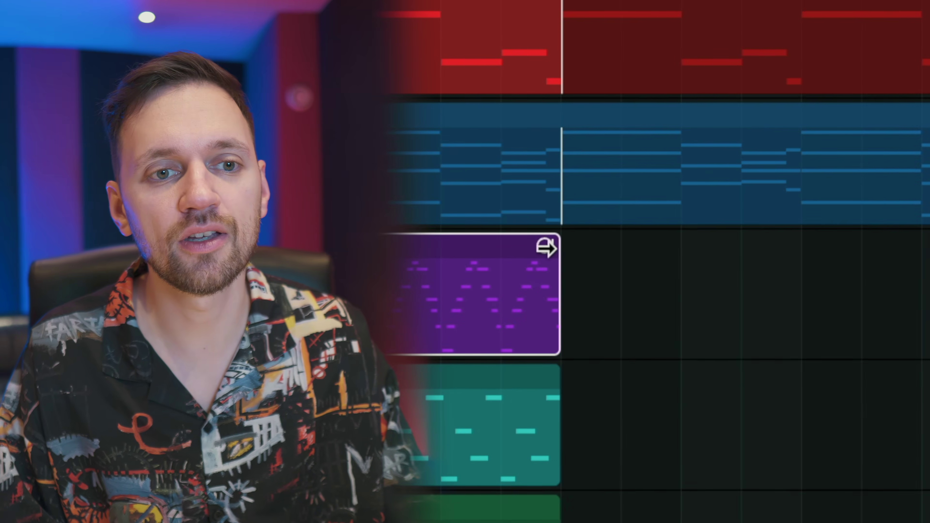
Extend the loops of the Acoustic Grand Piano 3 and drum clips to bar 57, the lead to bar 61 and the chords past bar 65
{"action": "left_click_drag", "start_coordinate": [547, 248], "coordinate": [857, 266]}
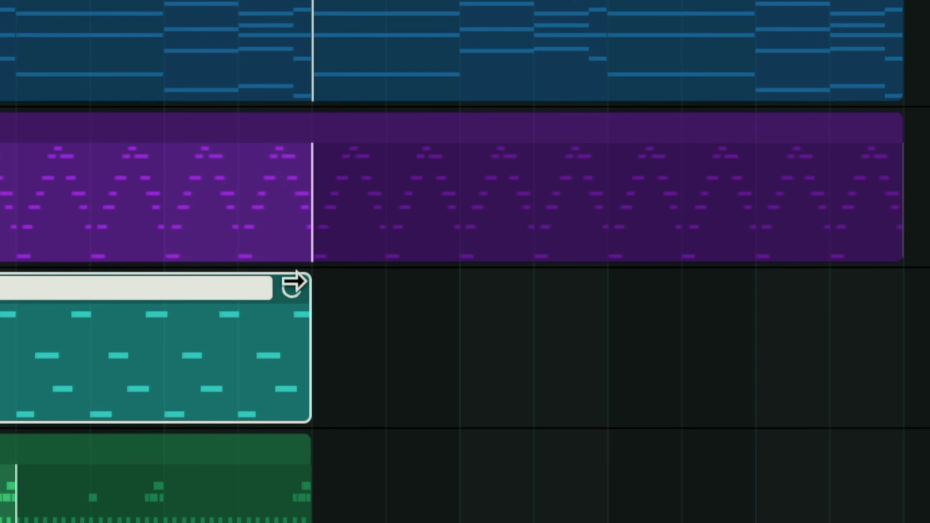
{"action": "left_click_drag", "start_coordinate": [566, 339], "coordinate": [838, 341]}
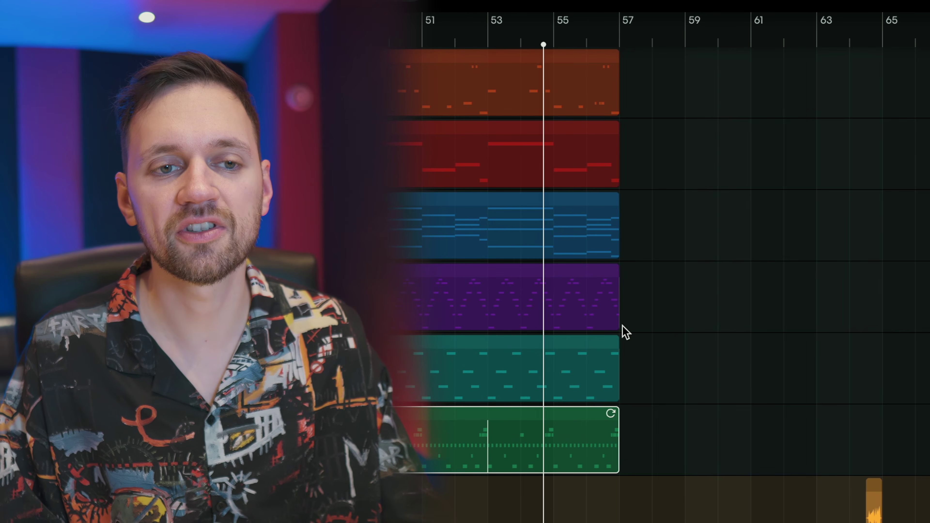
{"action": "left_click_drag", "start_coordinate": [628, 343], "coordinate": [746, 367]}
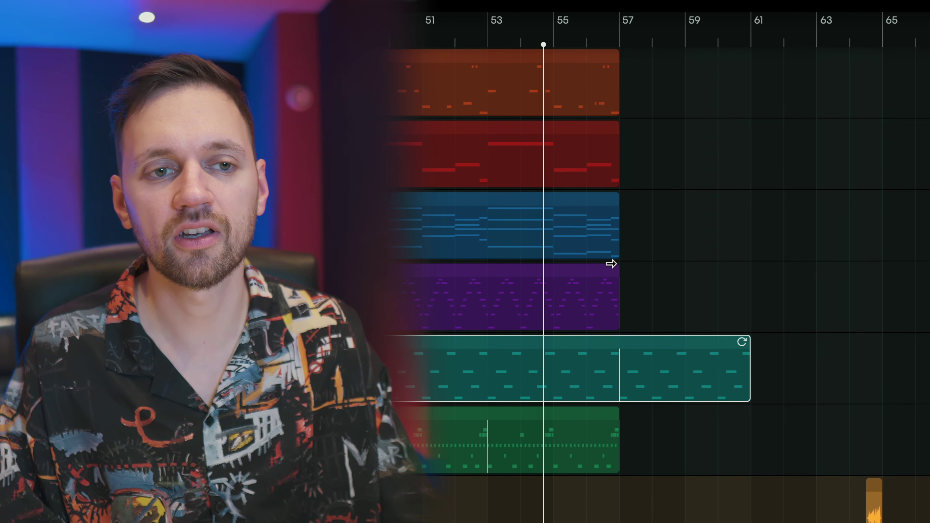
{"action": "left_click_drag", "start_coordinate": [616, 201], "coordinate": [814, 214]}
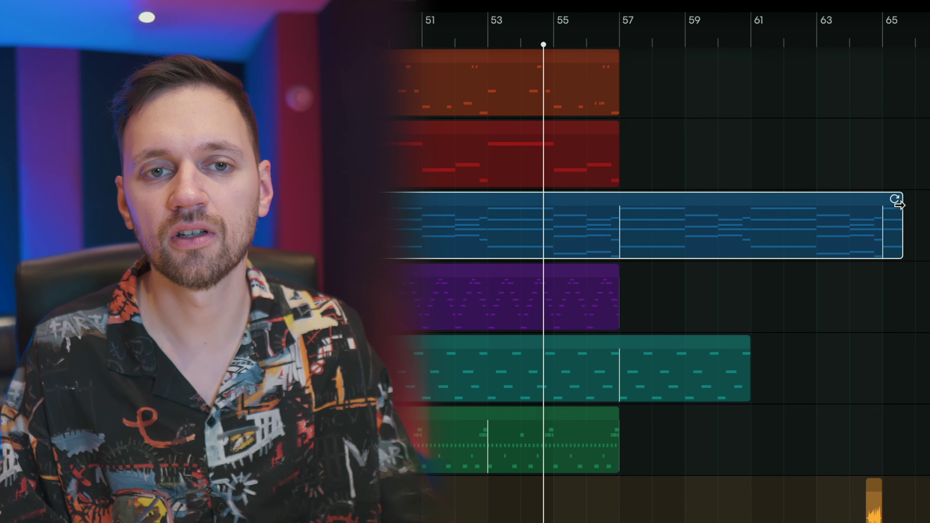